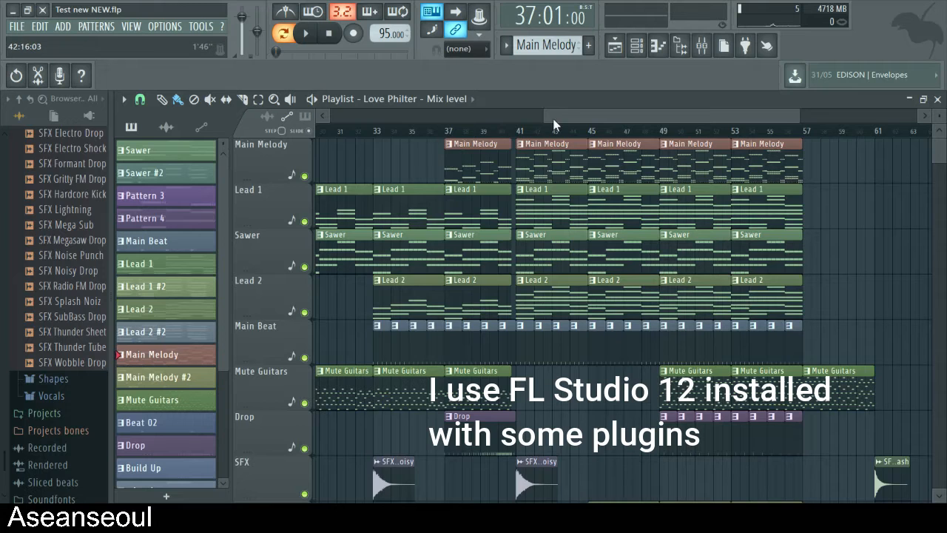
- Return to the start of the playlist and view the Main Melody pattern's Hat notes in the piano roll
left_click_drag(553, 125, 328, 125)
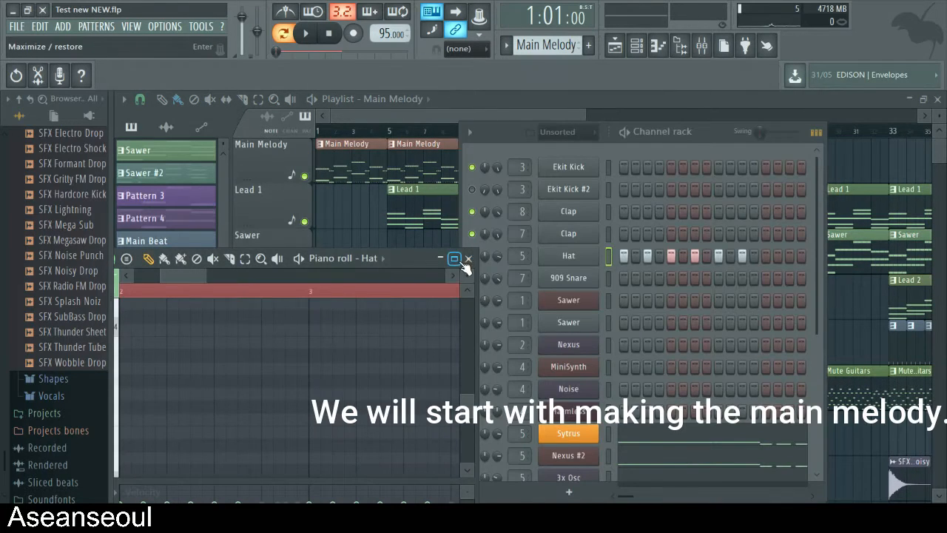
left_click(454, 258)
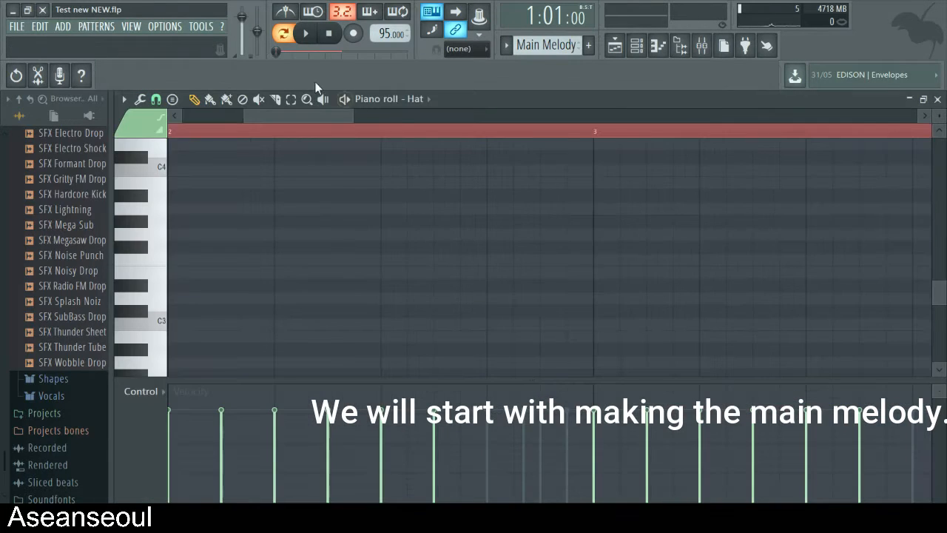
scroll(532, 271, "down", 8)
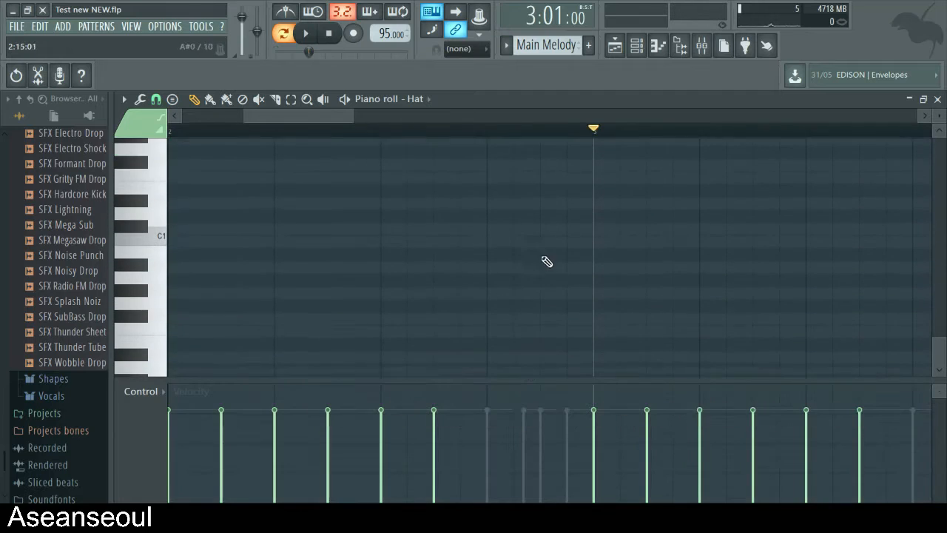
left_click(937, 100)
- Open the Sytrus notes of the Main Melody pattern in the piano roll and play them back
scroll(667, 318, "down", 4)
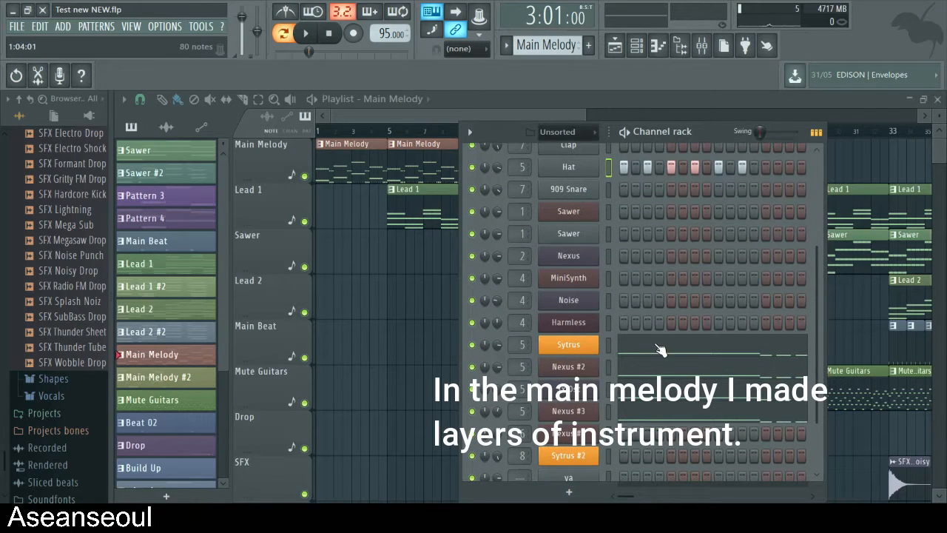
left_click(661, 351)
scroll(574, 281, "up", 10)
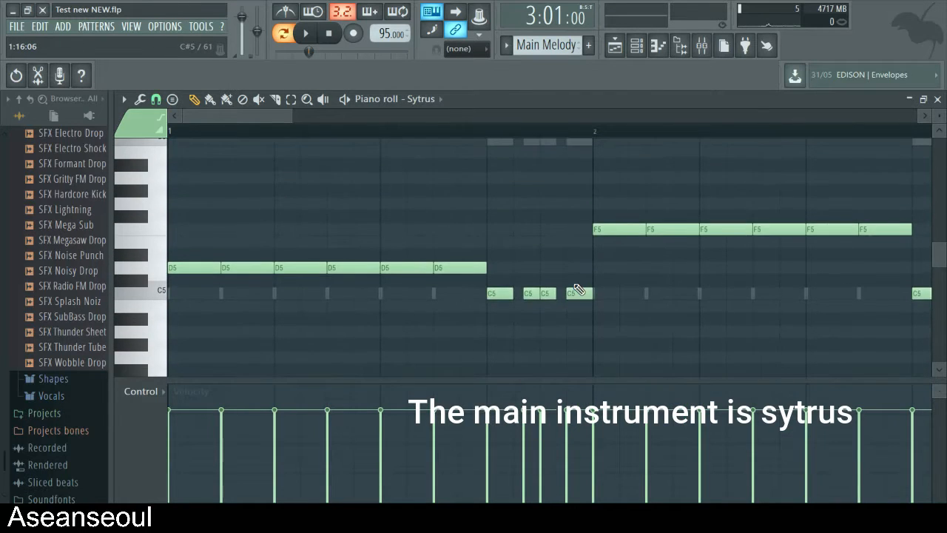
scroll(576, 287, "down", 5)
scroll(418, 289, "up", 3)
key("space")
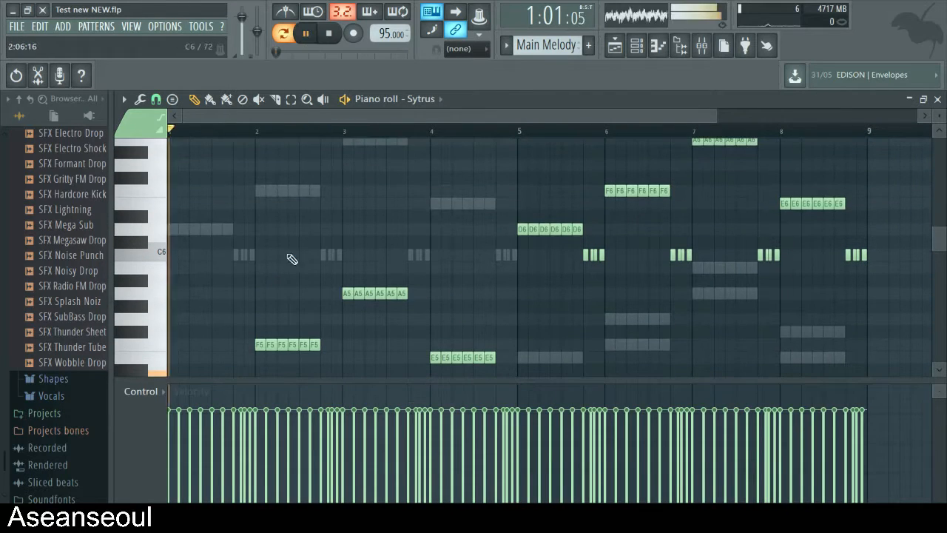
scroll(436, 296, "down", 3)
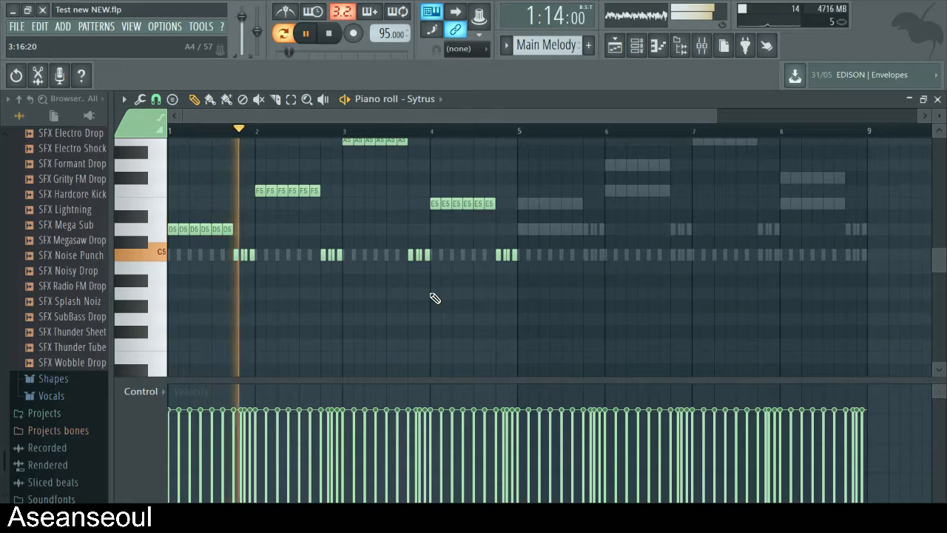
scroll(415, 295, "up", 2)
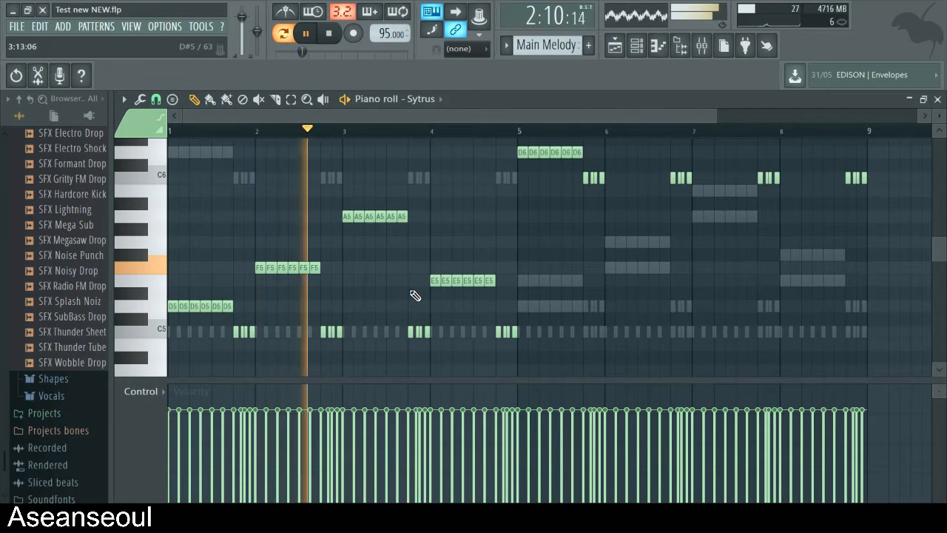
left_click(938, 100)
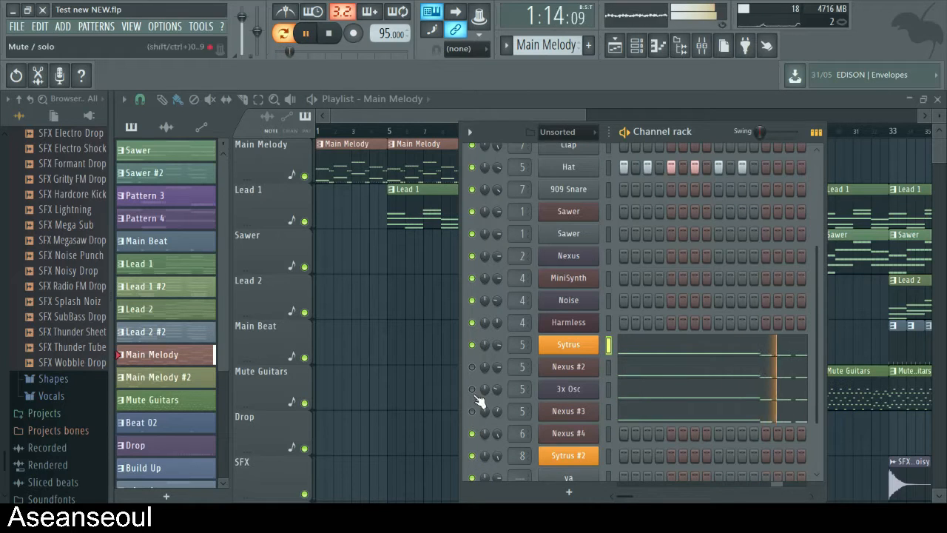
- Audition the Main Melody layers Nexus #2, 3x Osc and Nexus #3 one at a time, then play them combined with Sytrus
key("space")
left_click(472, 345)
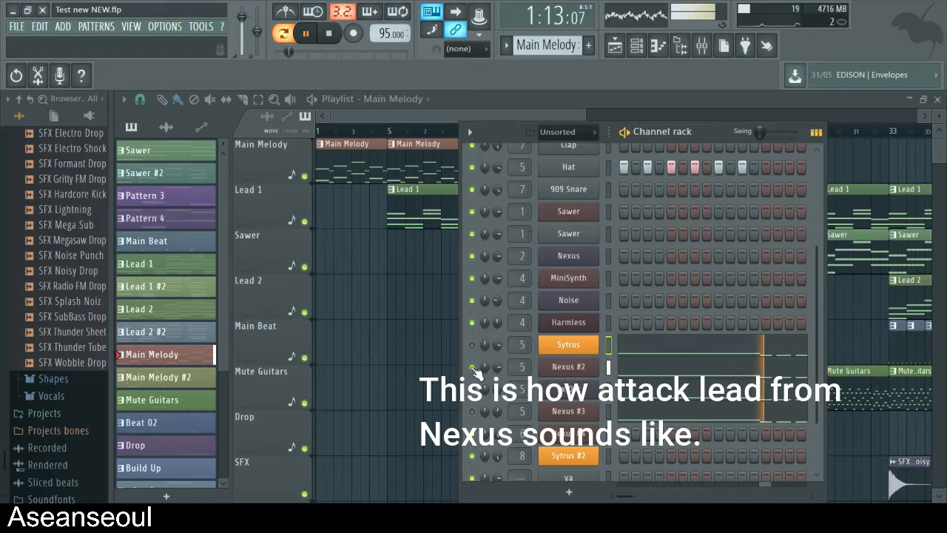
left_click(472, 367)
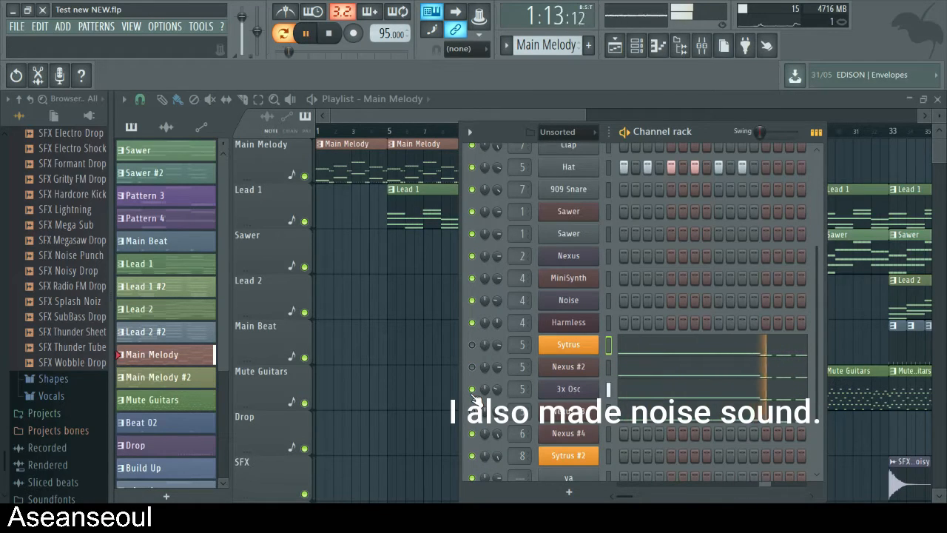
key("space")
key("space")
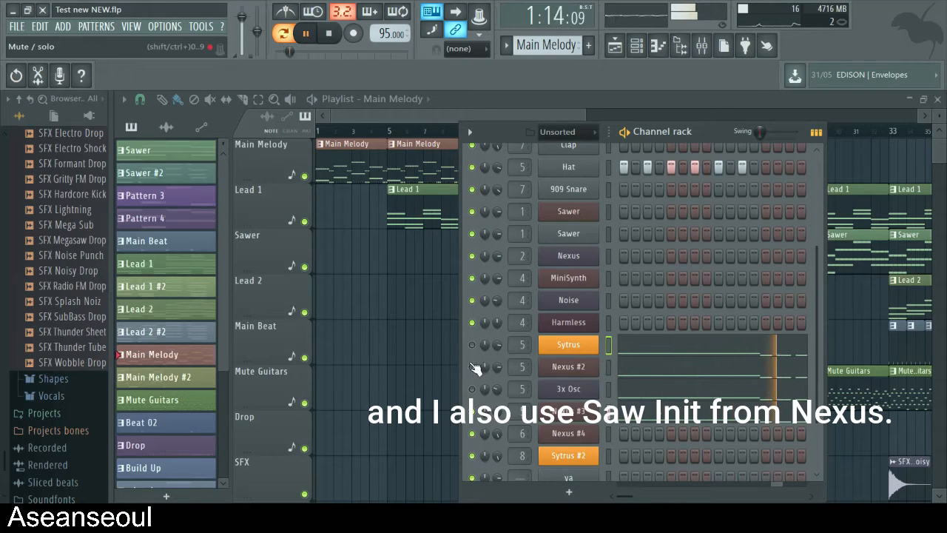
key("space")
key("space")
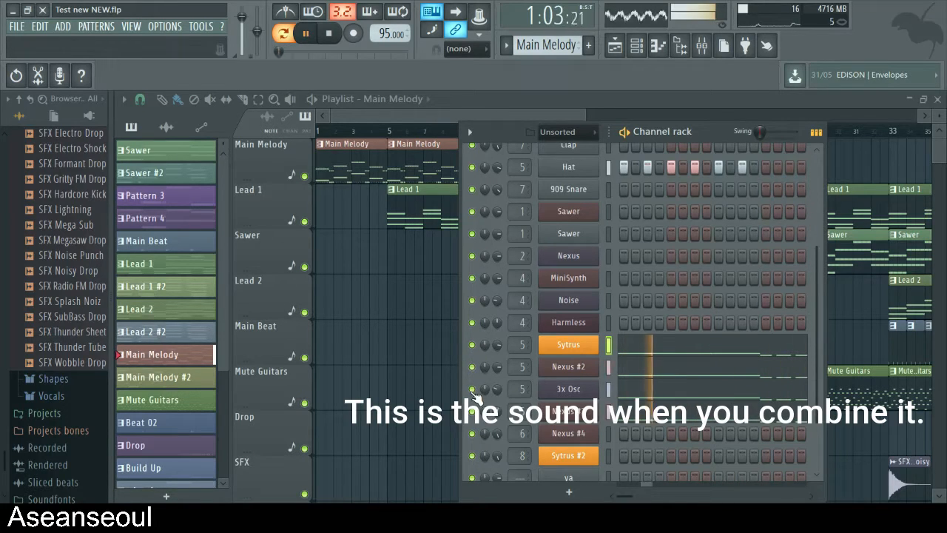
key("space")
- Examine the Master volume and Love Philter cutoff and mix level automation clips at the start of the playlist
left_click(378, 114)
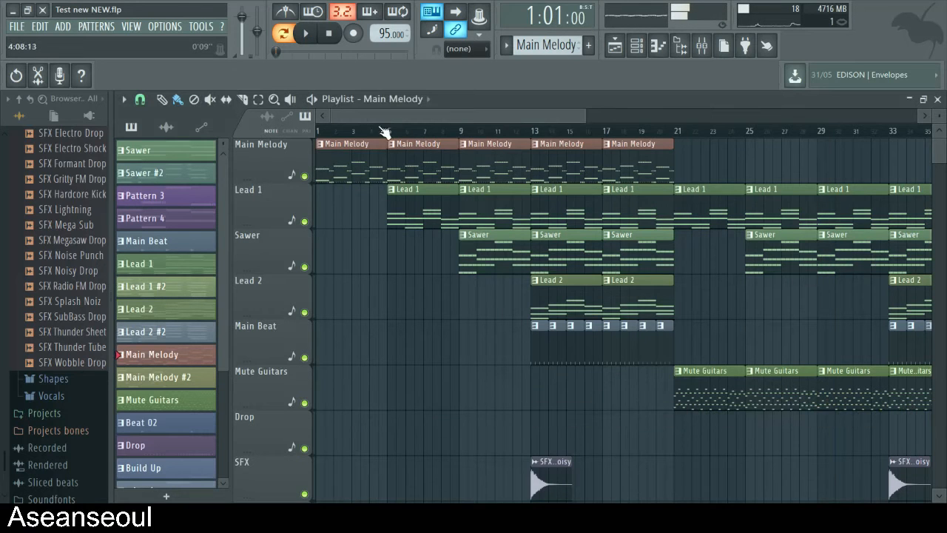
scroll(442, 268, "down", 8)
scroll(436, 292, "down", 5)
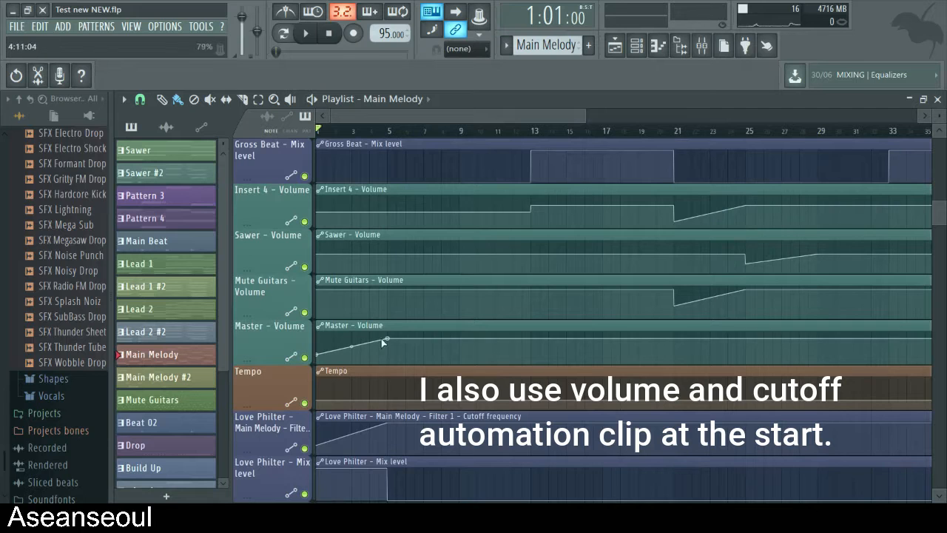
scroll(451, 329, "down", 2)
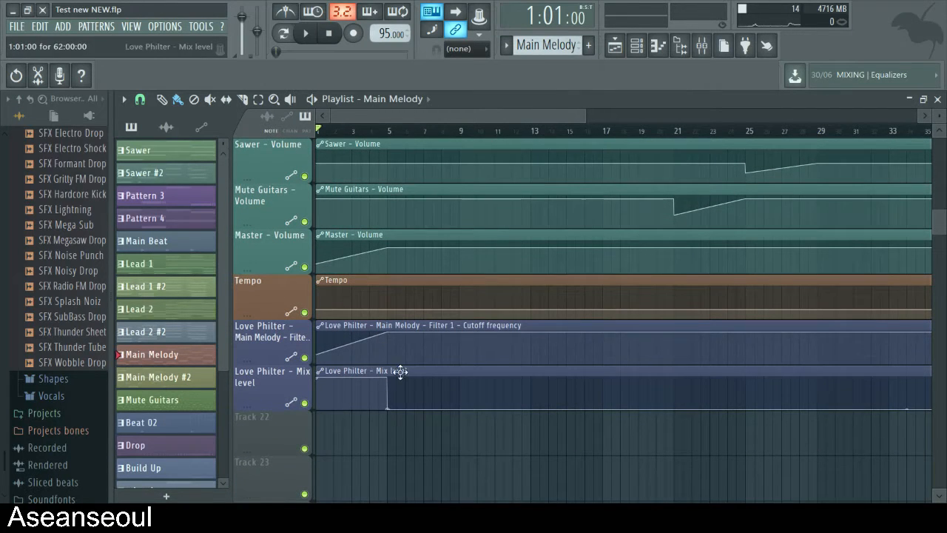
- Play the song from bar 1 into bar 5 to hear the Main Melody with its opening automation
scroll(401, 355, "up", 8)
key("space")
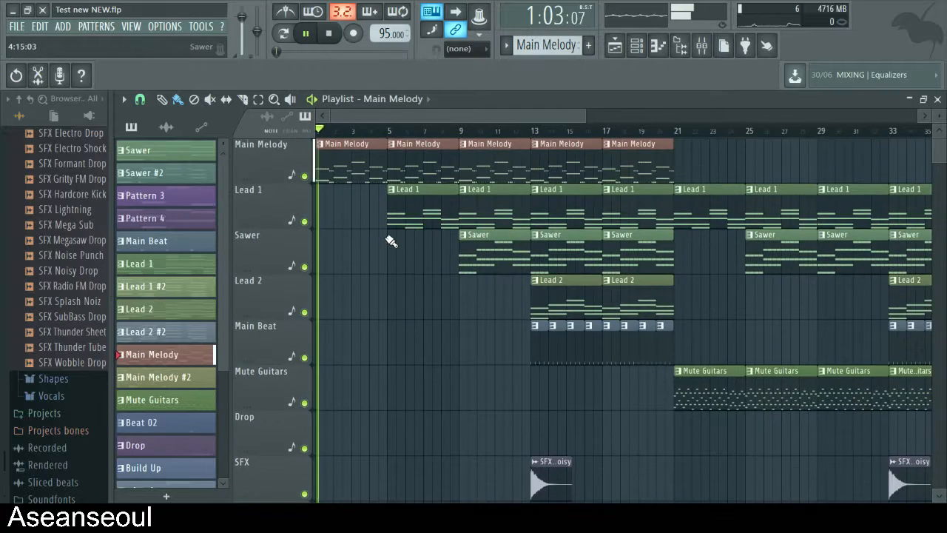
scroll(389, 254, "down", 8)
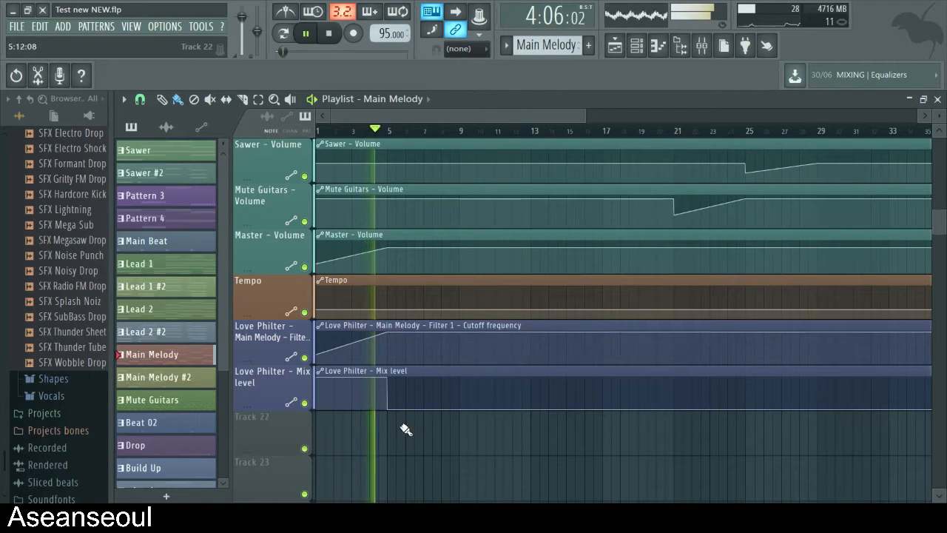
scroll(436, 306, "up", 10)
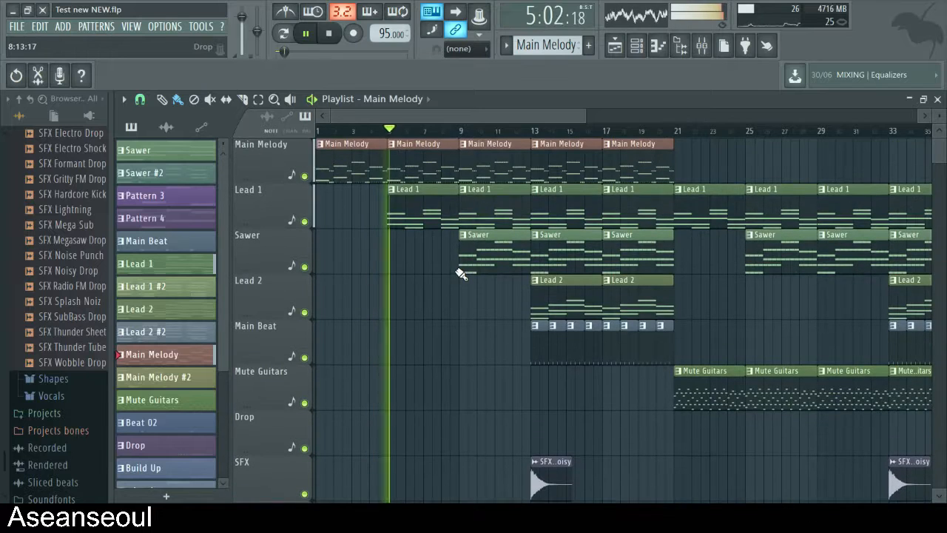
key("space")
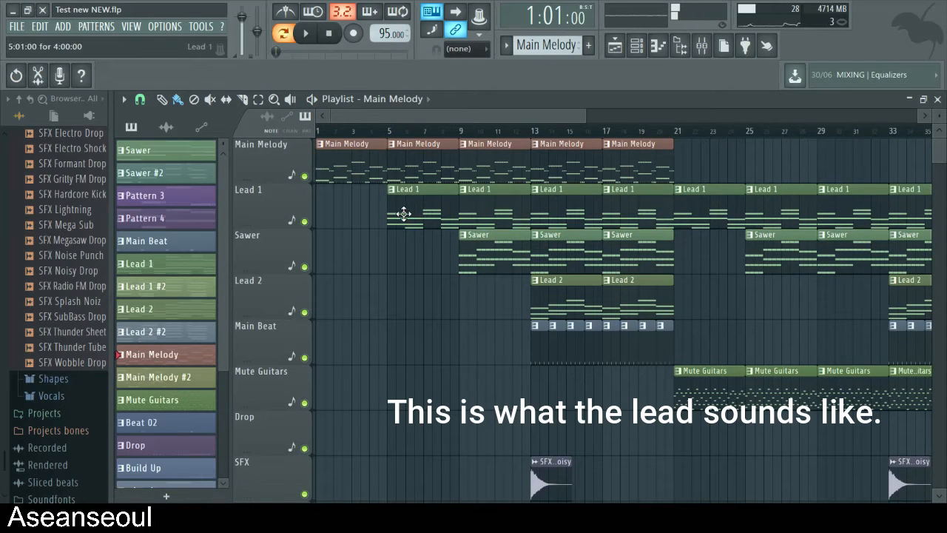
- Open the MiniSynth notes of the Lead 1 pattern in the piano roll and play them back
double_click(403, 214)
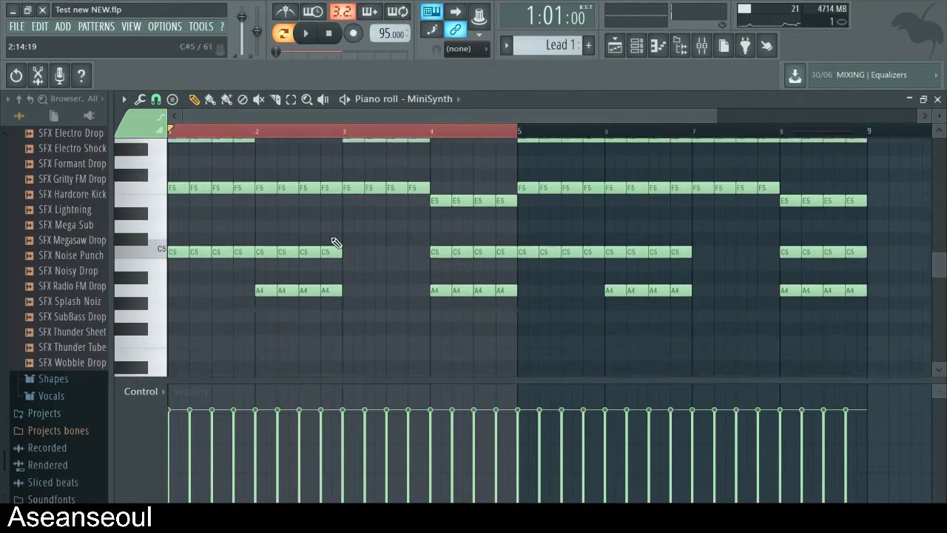
scroll(332, 247, "up", 2)
key("space")
scroll(353, 242, "down", 3)
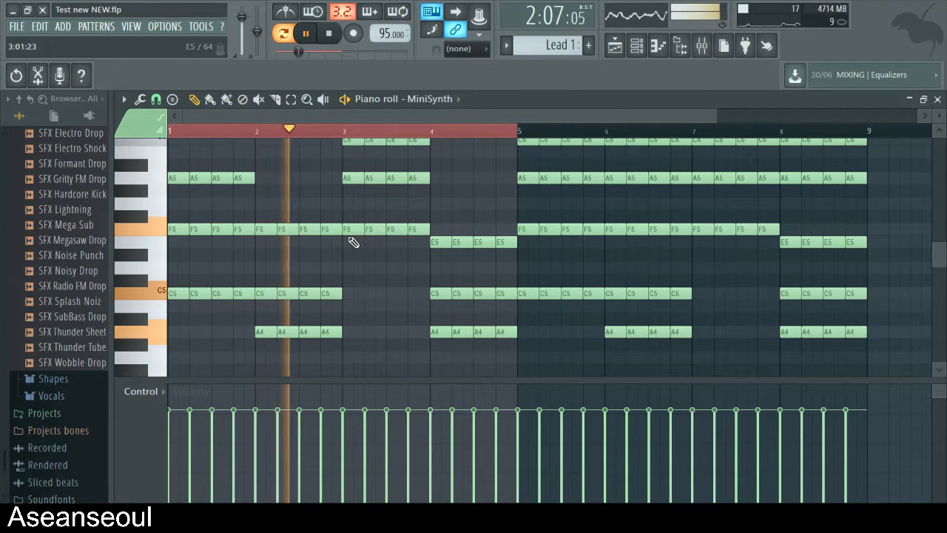
scroll(359, 242, "up", 2)
scroll(359, 242, "down", 1)
key("space")
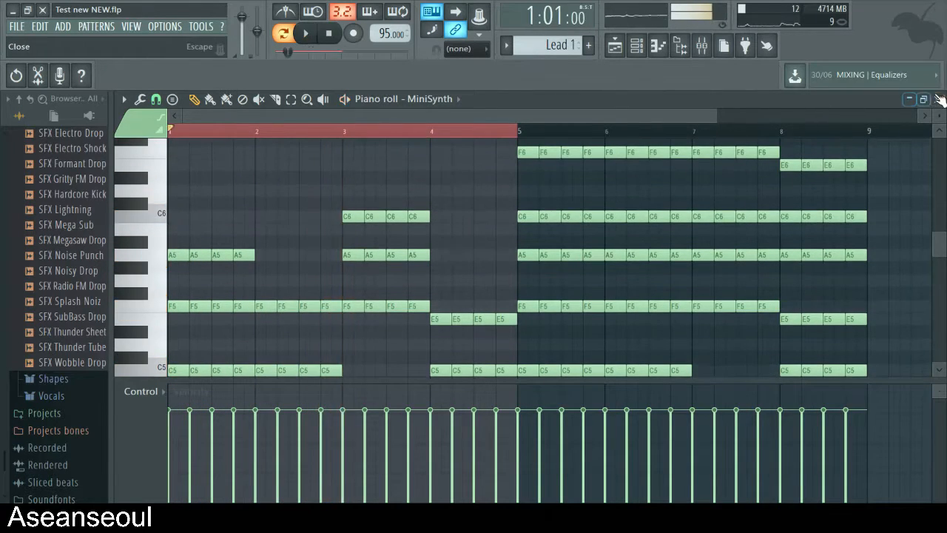
left_click(937, 99)
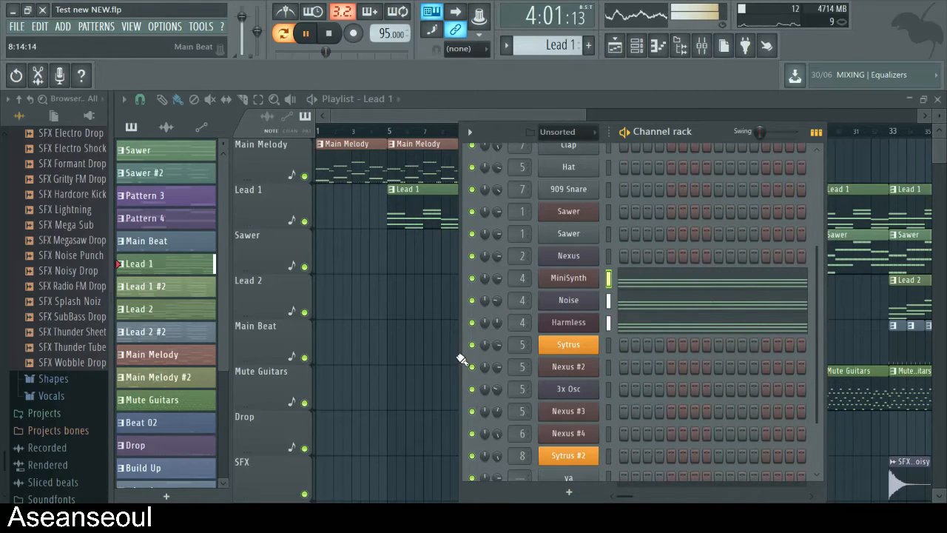
- Audition the Lead 1 layers MiniSynth, Noise and Harmless individually, then play all three together
key("space")
left_click(472, 299)
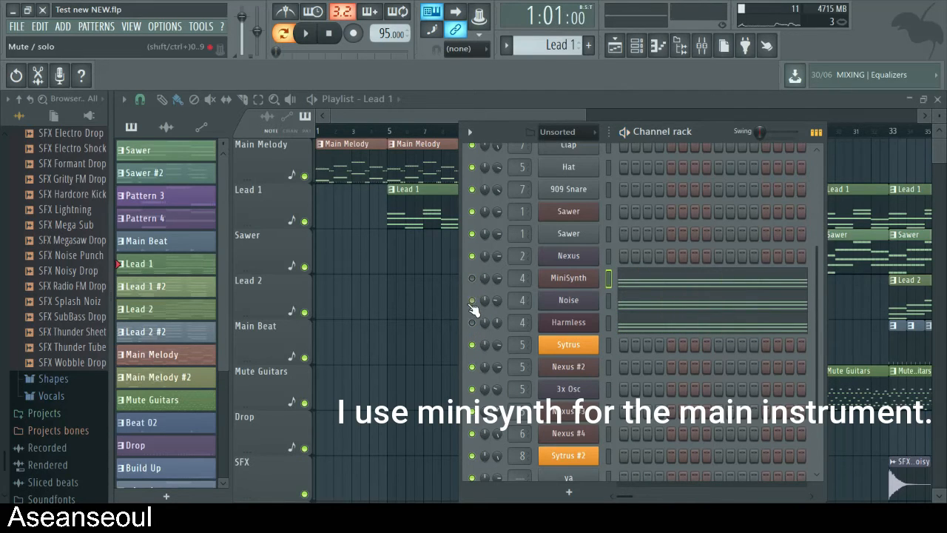
left_click(471, 299)
key("space")
key("space")
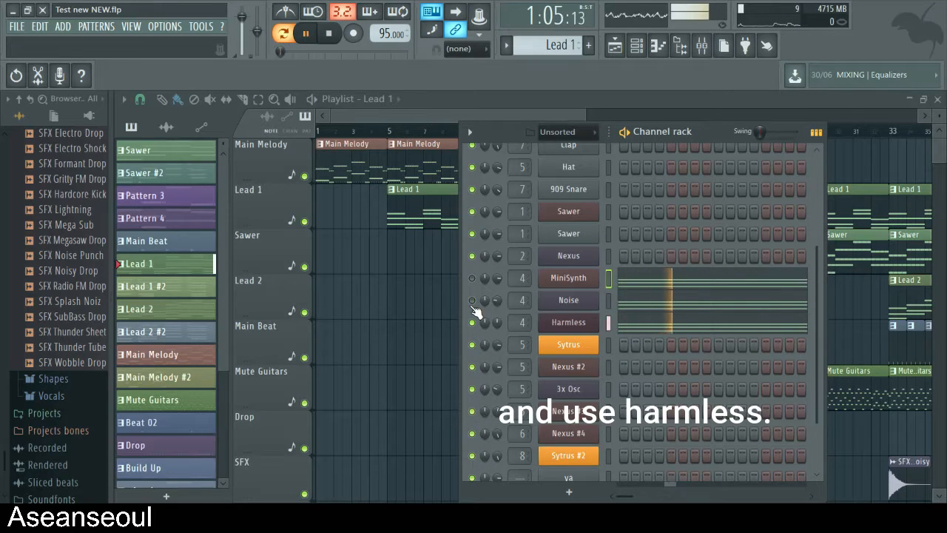
key("space")
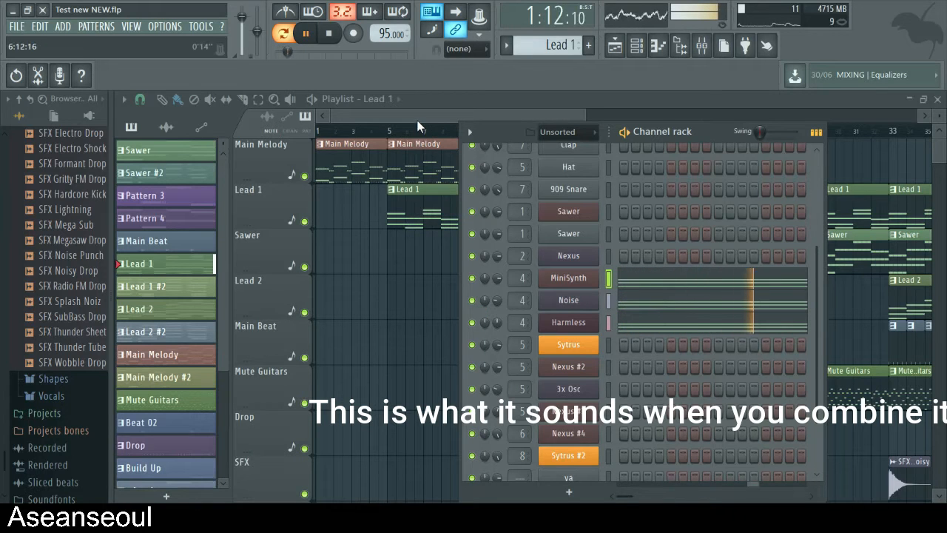
key("space")
- Play the song from bar 5 to hear Lead 1 together with the Main Melody
left_click_drag(416, 118, 429, 118)
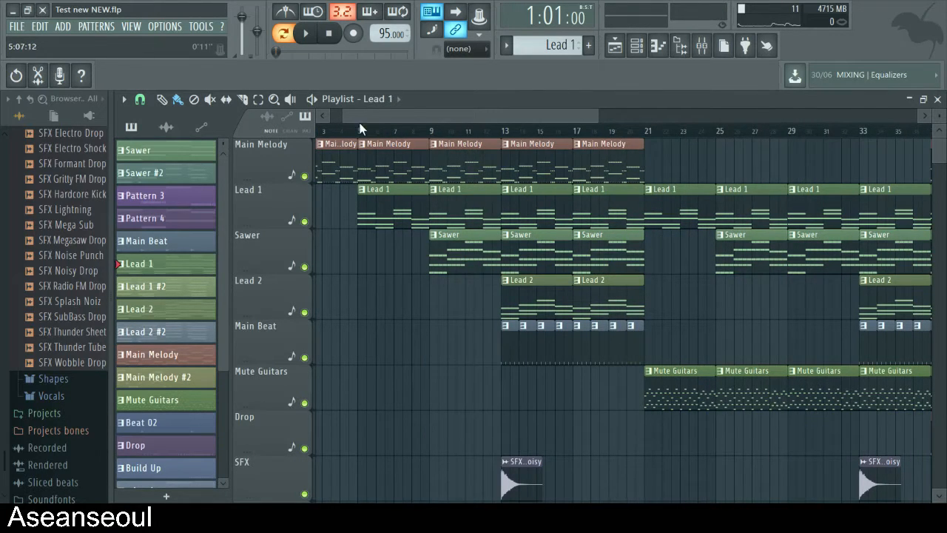
scroll(429, 338, "down", 15)
key("space")
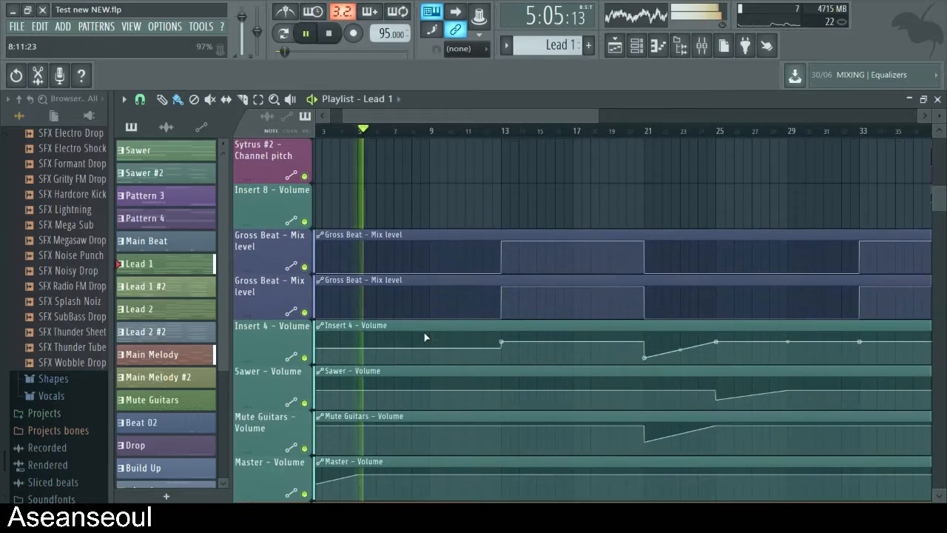
scroll(426, 332, "up", 12)
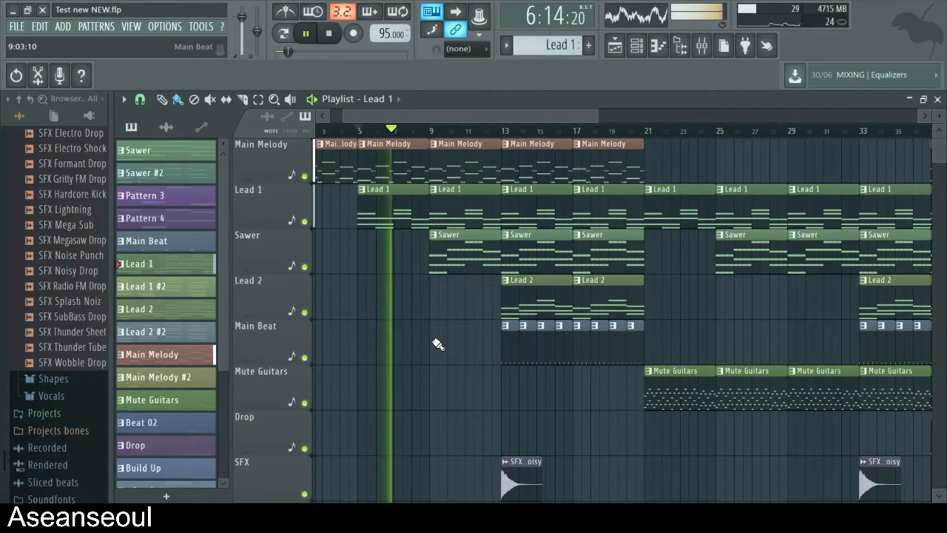
scroll(438, 344, "up", 4)
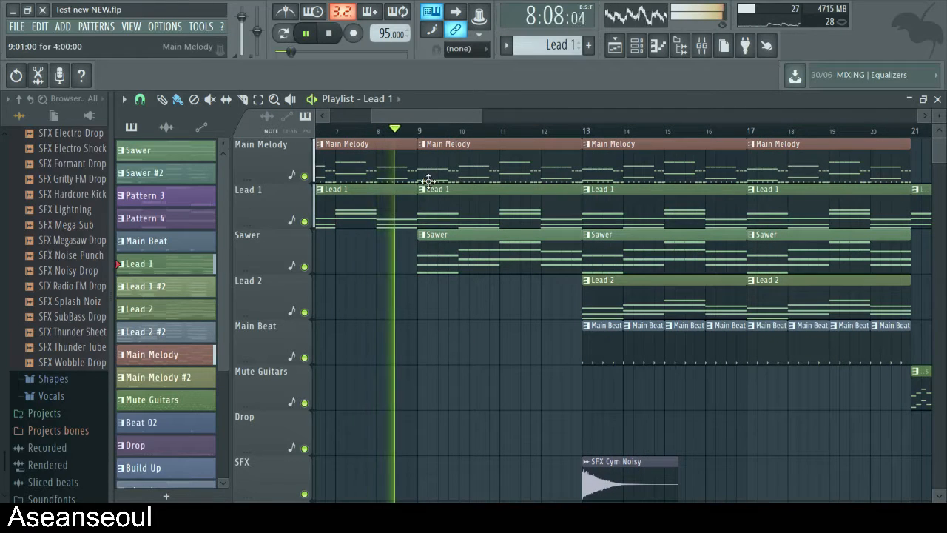
key("space")
- Place the song position at bar 9, then open the Sawer pattern's notes in the piano roll and play them
left_click(420, 132)
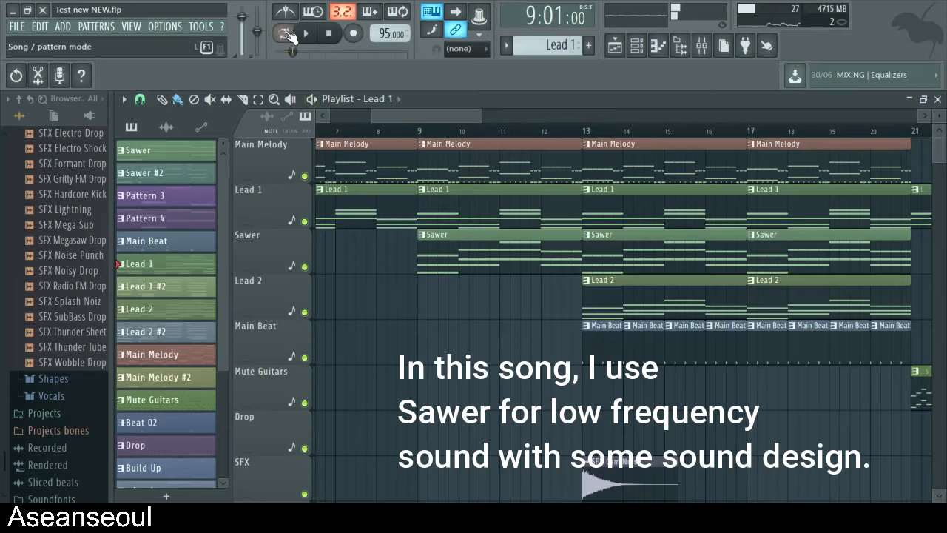
double_click(453, 256)
key("space")
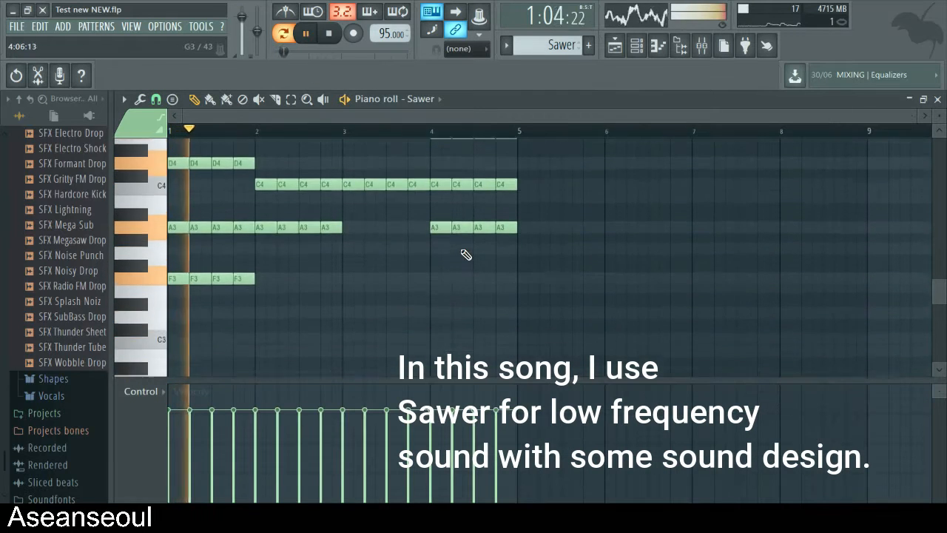
left_click(937, 98)
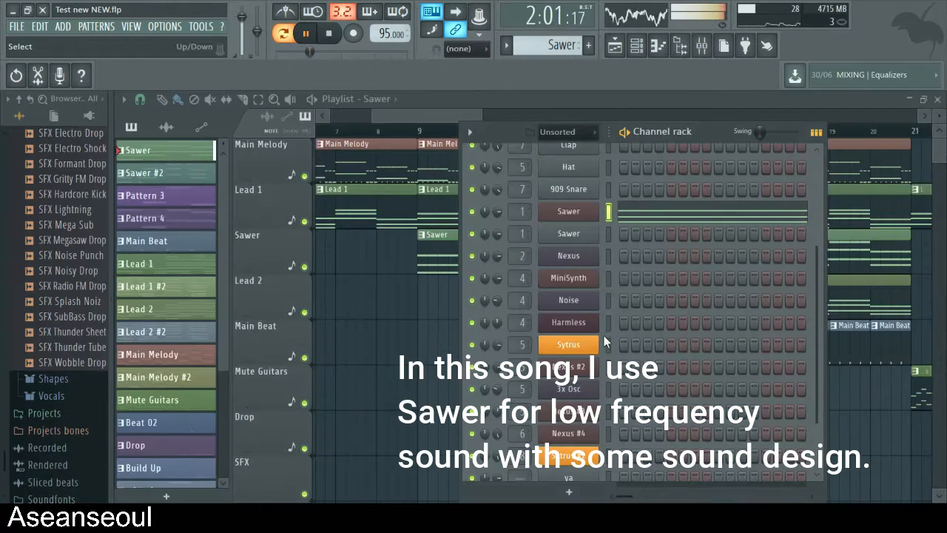
left_click(642, 220)
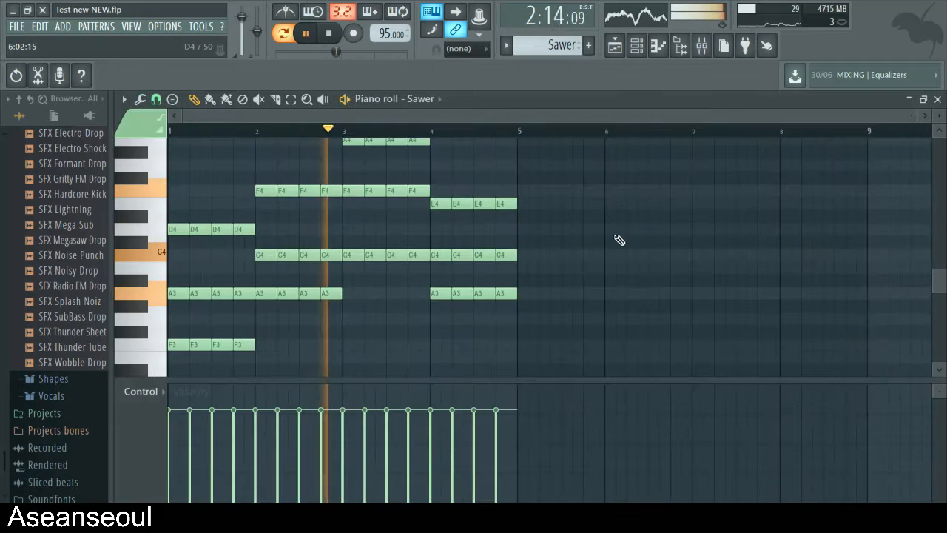
- Follow the Sawer pattern's notes through bar 4, then stop playback and close the piano roll
scroll(565, 277, "up", 3)
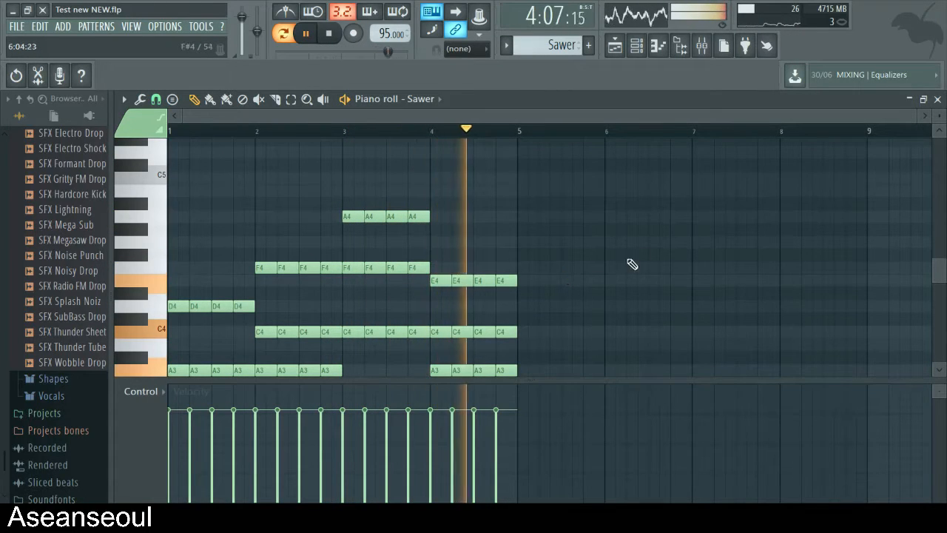
key("space")
left_click(937, 99)
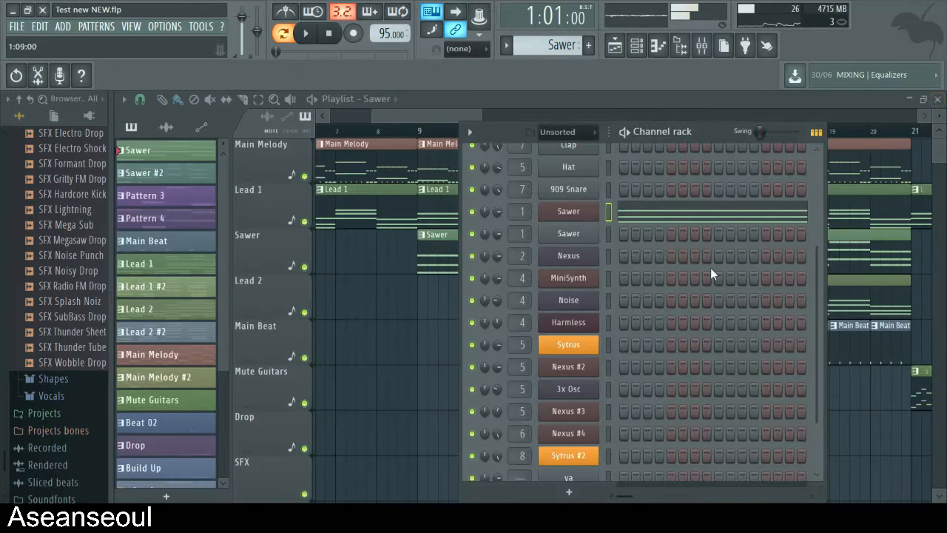
- Open the Sawer instrument to view its synth settings, then close it together with the channel rack
left_click(588, 214)
left_click(217, 150)
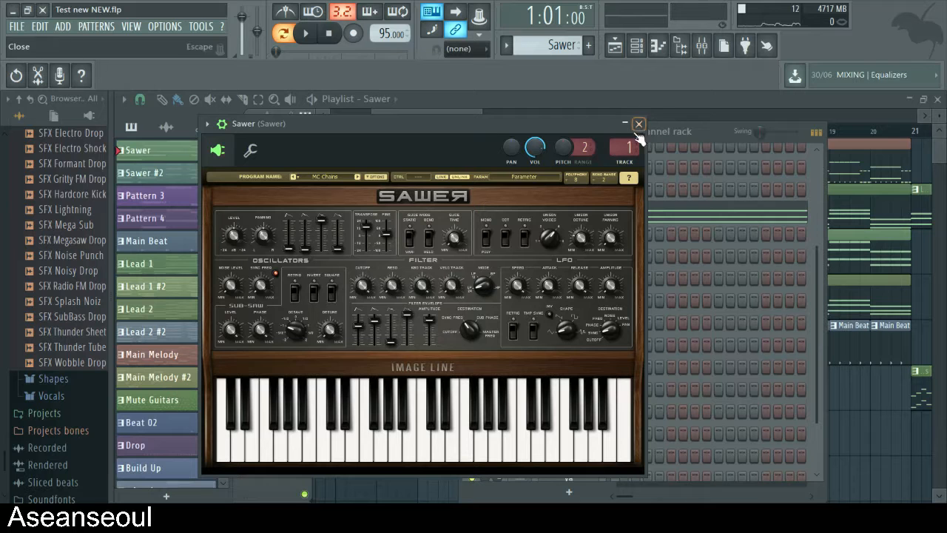
left_click(637, 124)
key("F6")
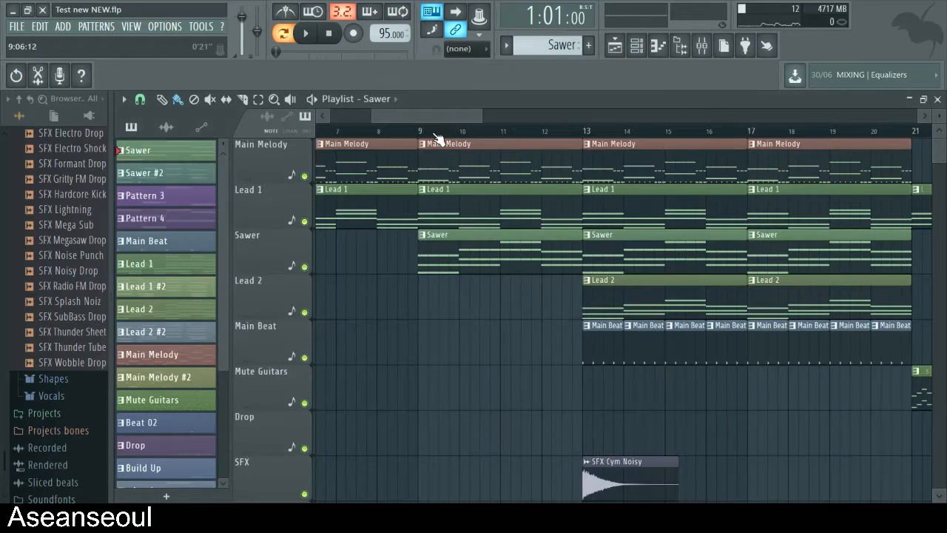
- View the playlist's automation tracks and play the song from bar 9 to hear Sawer with Main Melody and Lead 1
scroll(508, 270, "down", 15)
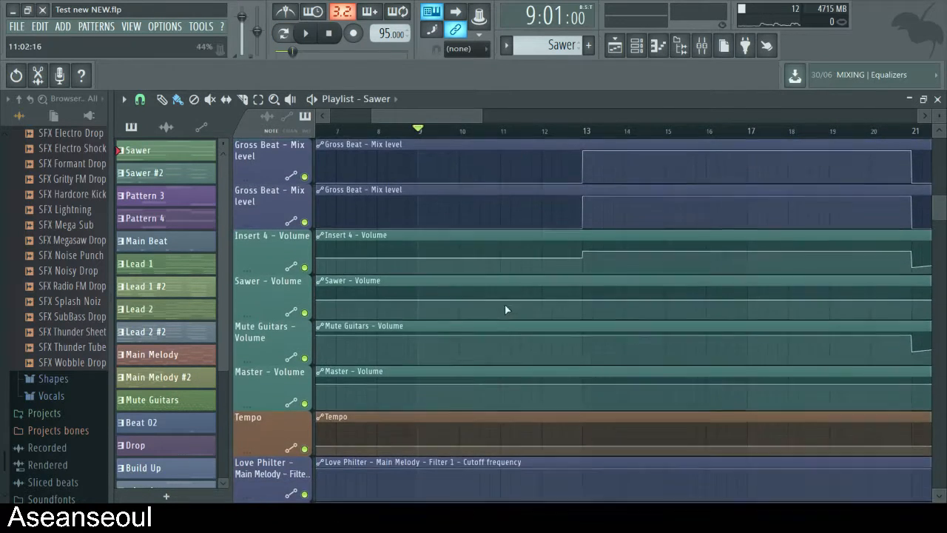
scroll(520, 312, "down", 2)
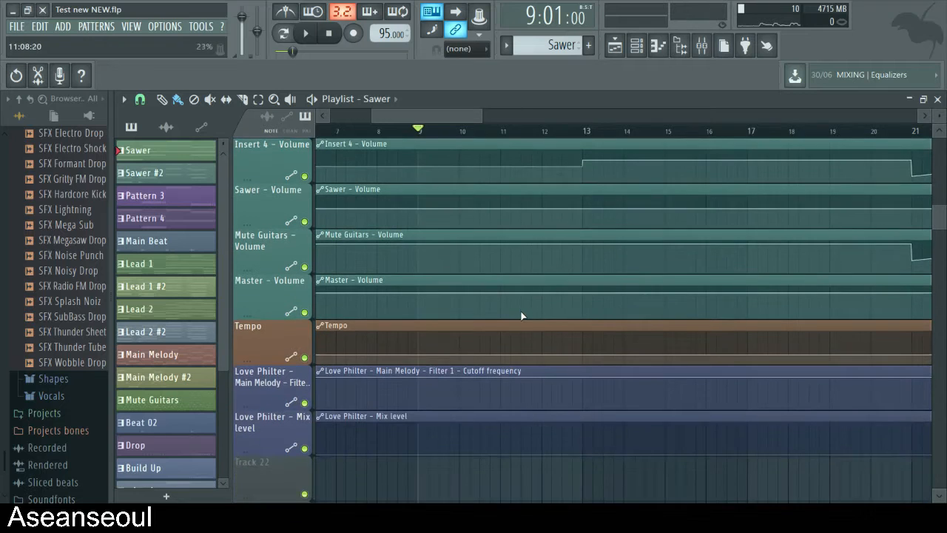
scroll(523, 316, "down", 2)
key("space")
scroll(522, 351, "up", 4)
scroll(521, 351, "up", 10)
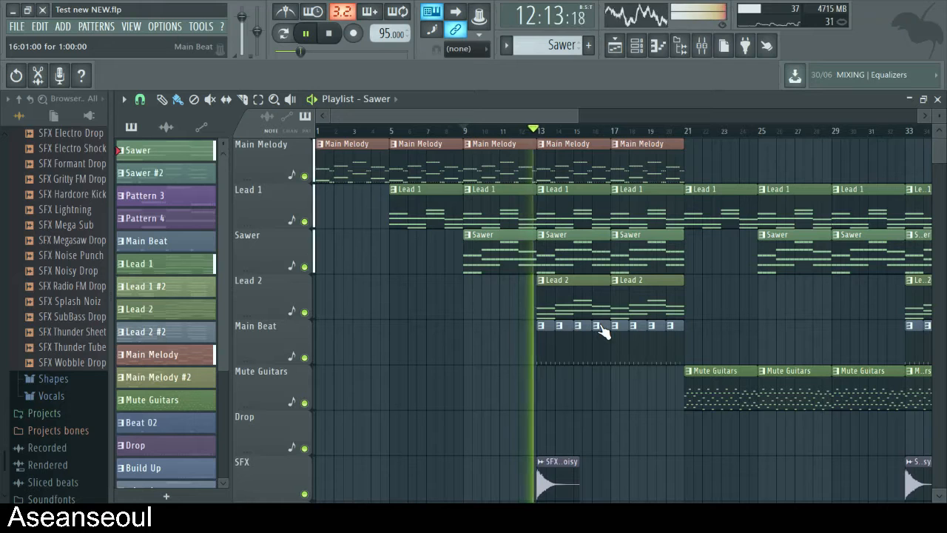
key("space")
- Open the MiniSynth notes of the Lead 2 pattern in the piano roll and start playing the pattern
double_click(570, 306)
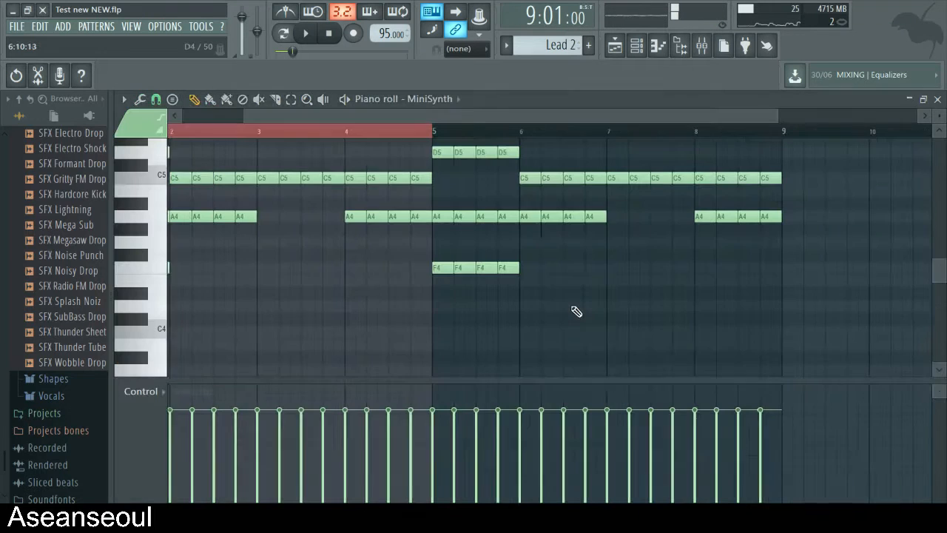
scroll(308, 254, "up", 5)
key("space")
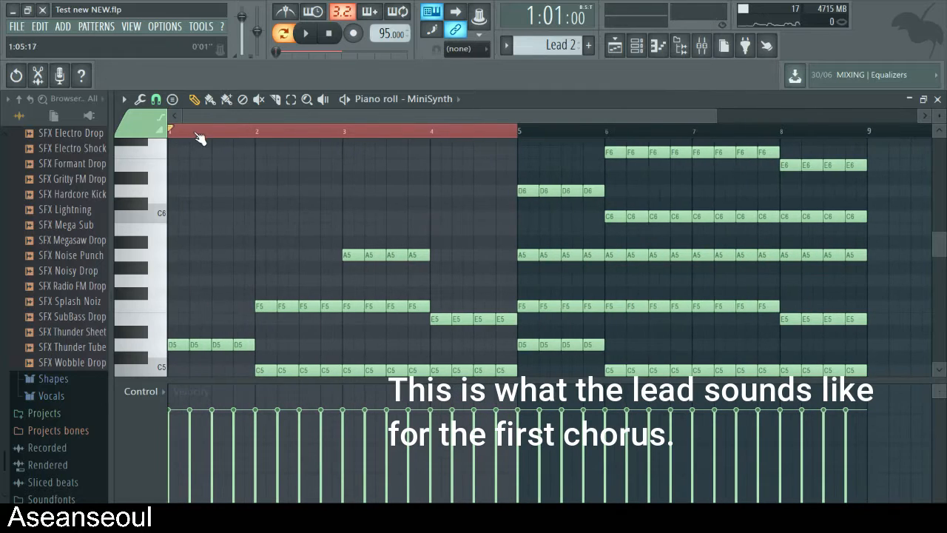
scroll(285, 239, "down", 5)
key("space")
left_click(937, 98)
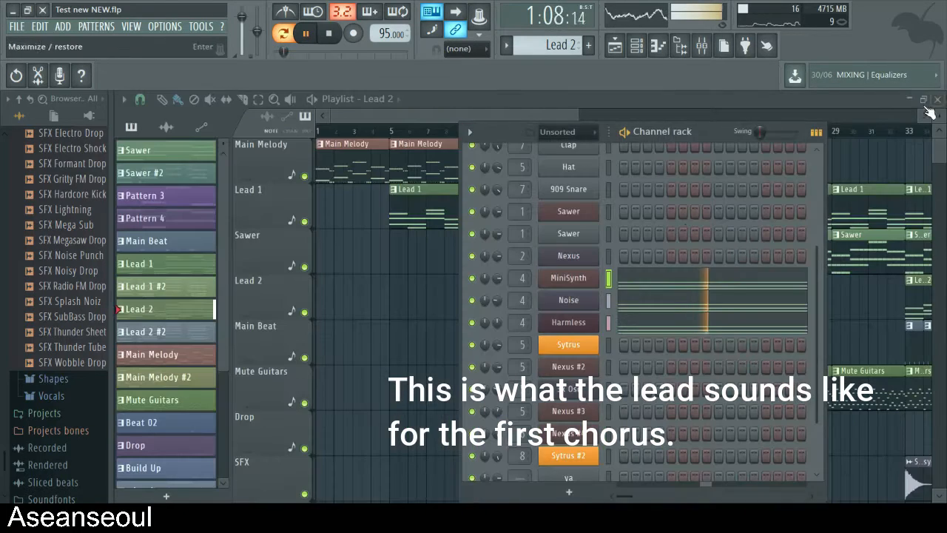
- Reopen Lead 2's MiniSynth notes and follow them through bar 4, then stop and return to the playlist
left_click(670, 291)
scroll(588, 302, "up", 3)
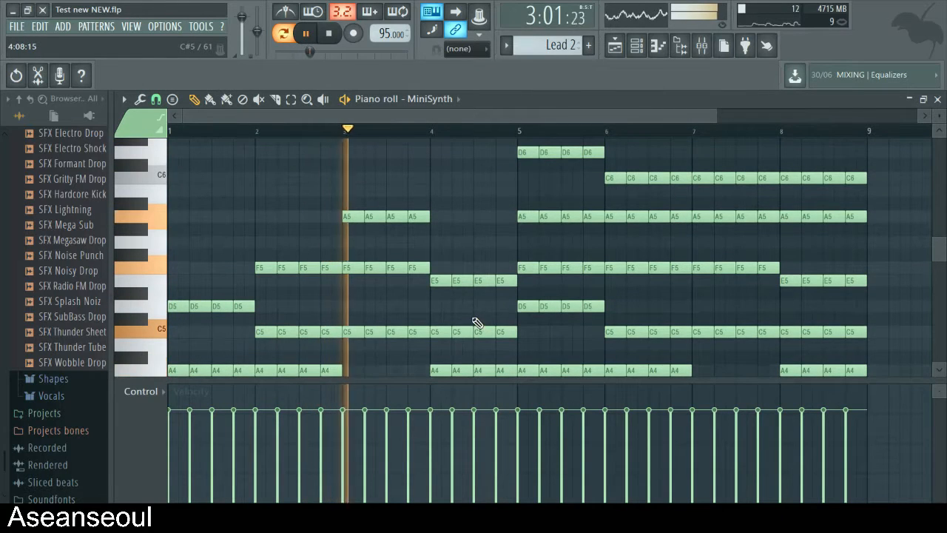
scroll(454, 302, "down", 1)
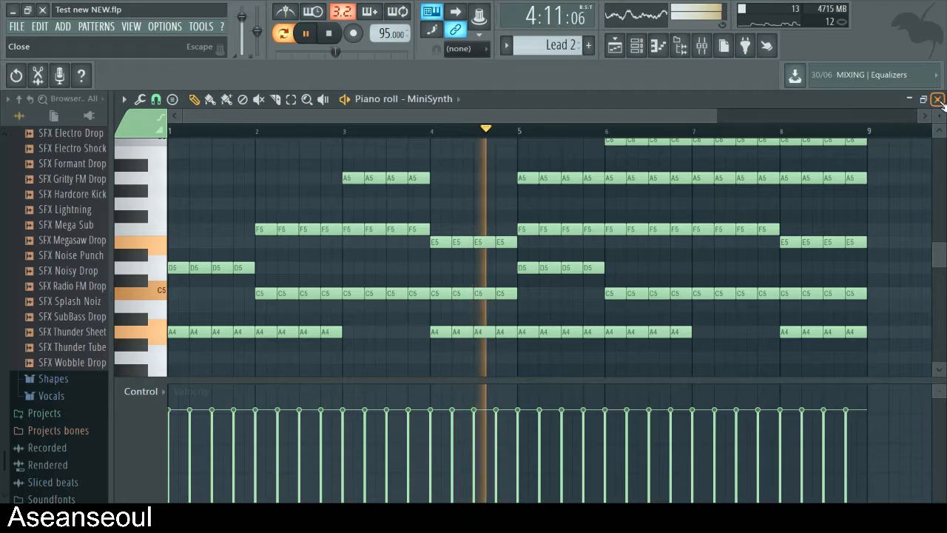
key("space")
left_click(937, 99)
key("F6")
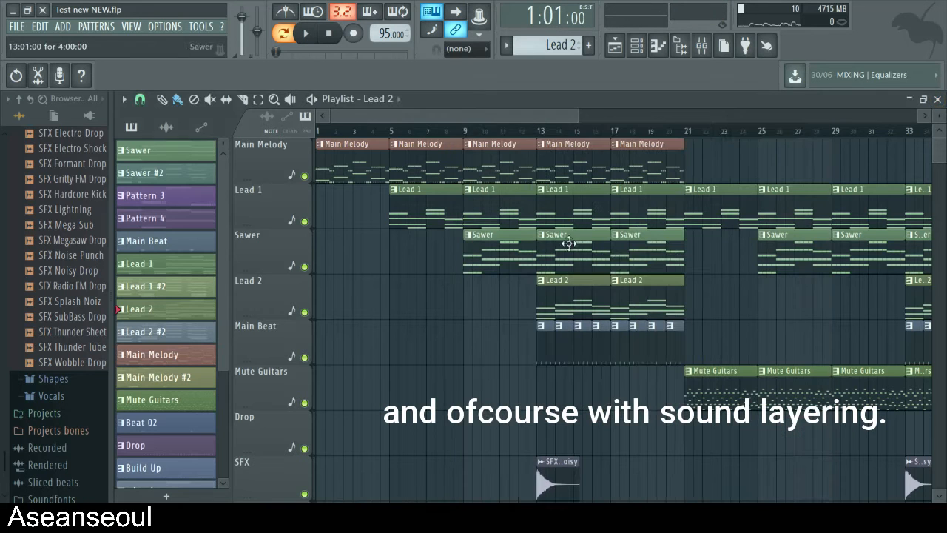
- Open the Main Beat pattern and play its Ekit Kick steps from the channel rack
double_click(546, 335)
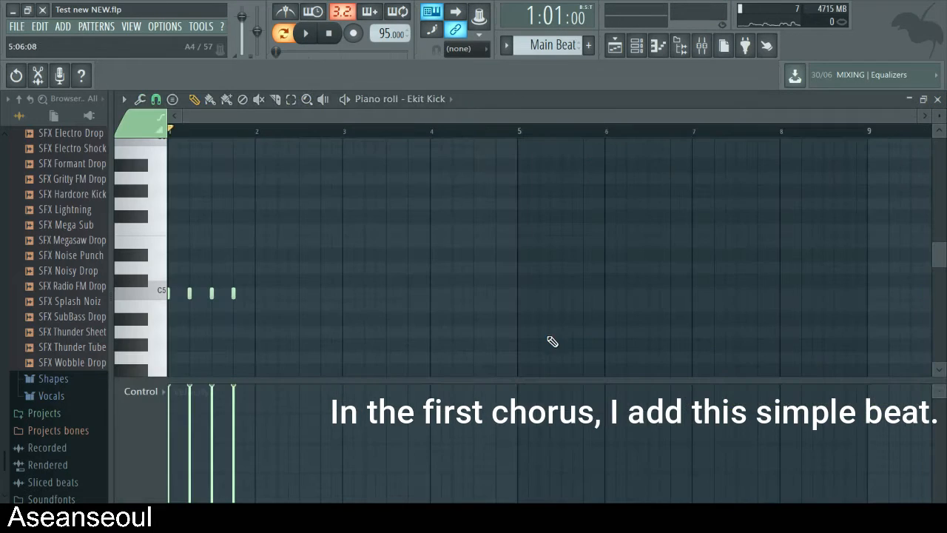
left_click(937, 99)
scroll(670, 236, "up", 5)
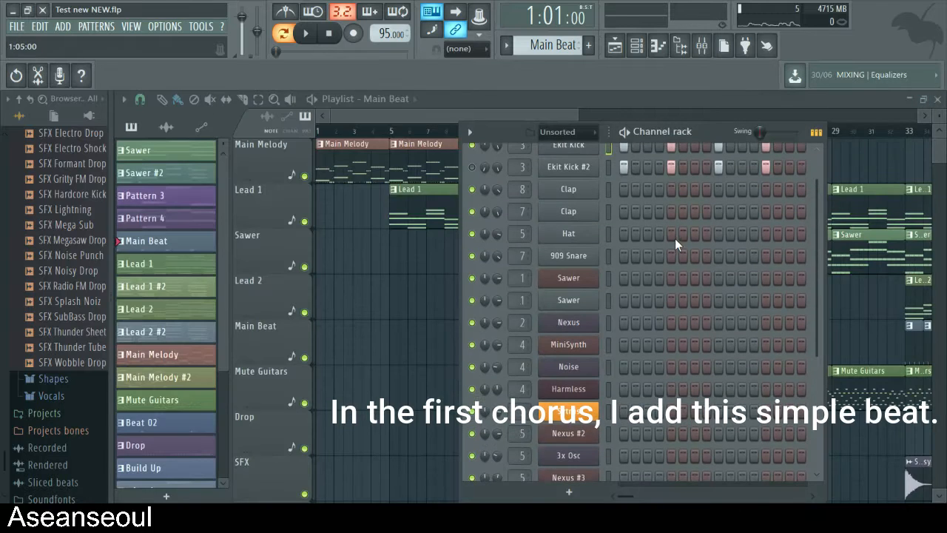
key("space")
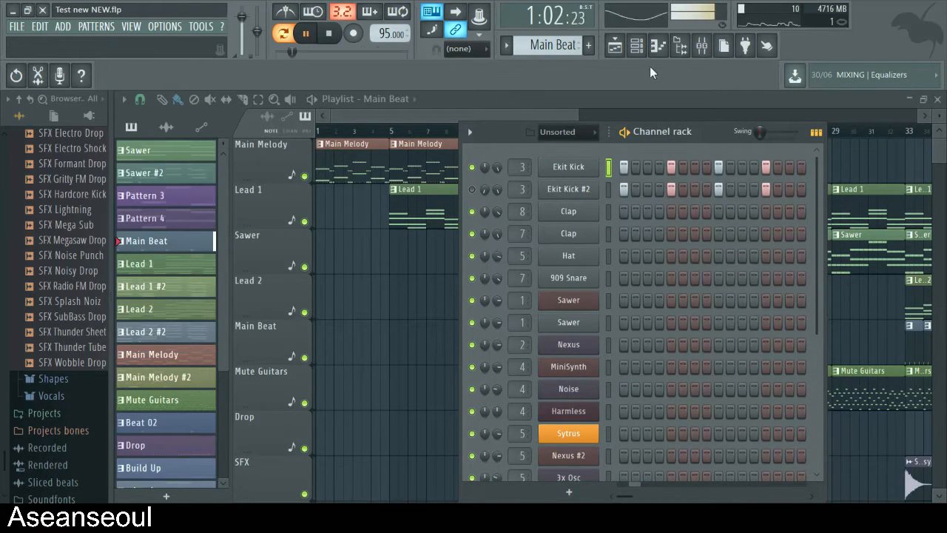
key("space")
- Check the mixer inserts and inspect the Fruity parametric EQ 2 curve on the Main Beat insert, then close the mixer
left_click(702, 49)
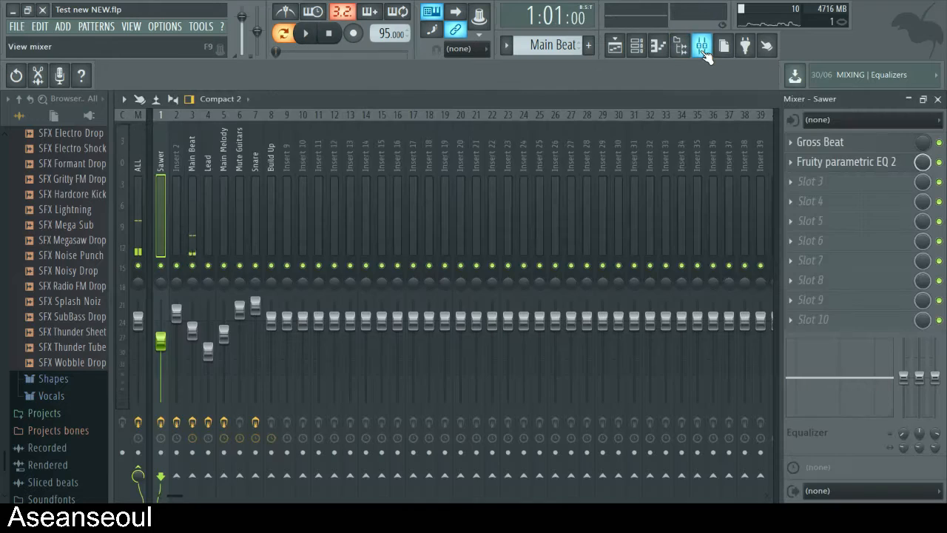
left_click(208, 191)
left_click(225, 188)
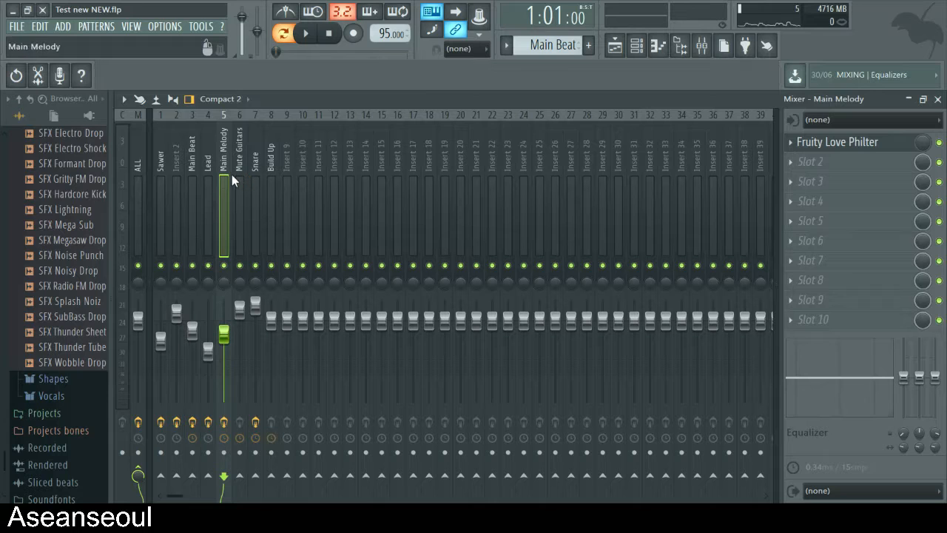
left_click(176, 189)
left_click(191, 186)
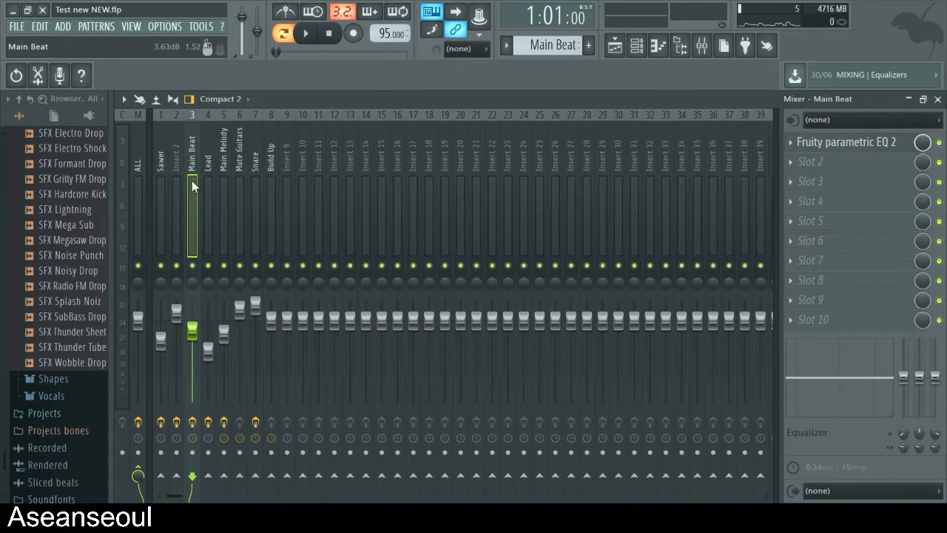
left_click(843, 143)
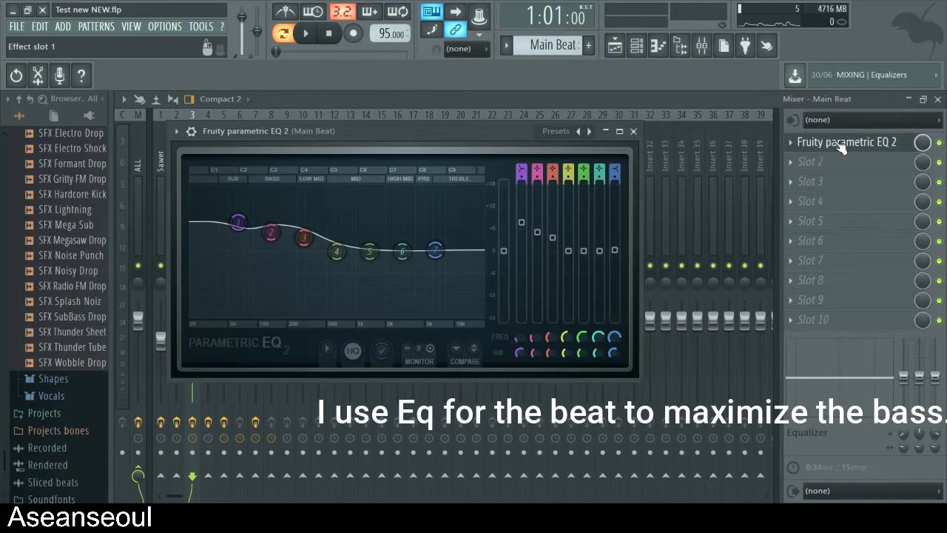
left_click(632, 131)
left_click(937, 99)
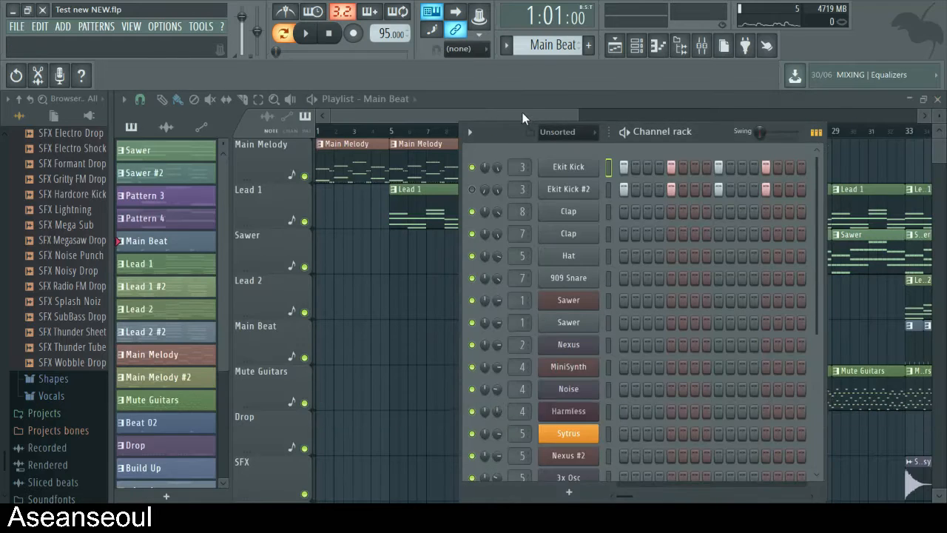
- Open the SFX Cym Noisy clip at bar 13 to view its sample settings, then close them
left_click(522, 111)
scroll(565, 265, "down", 3)
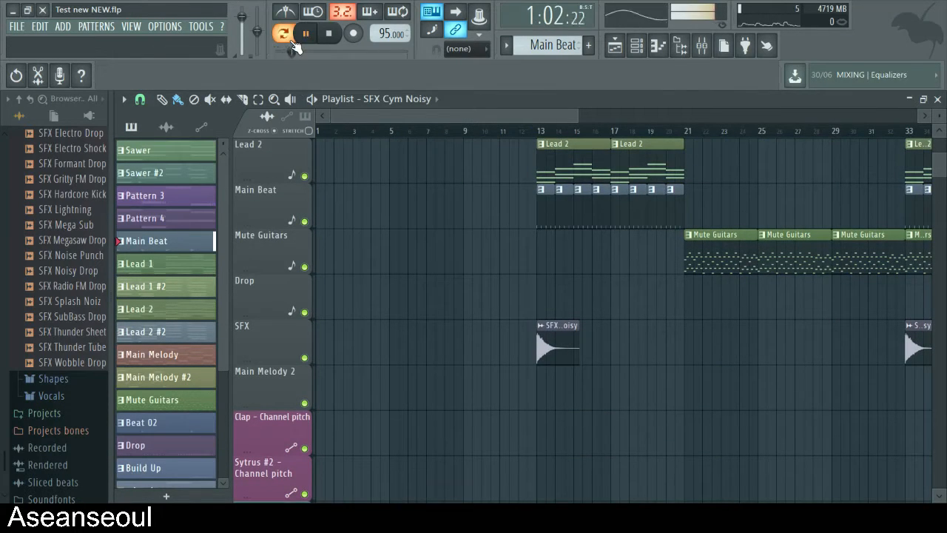
double_click(555, 337)
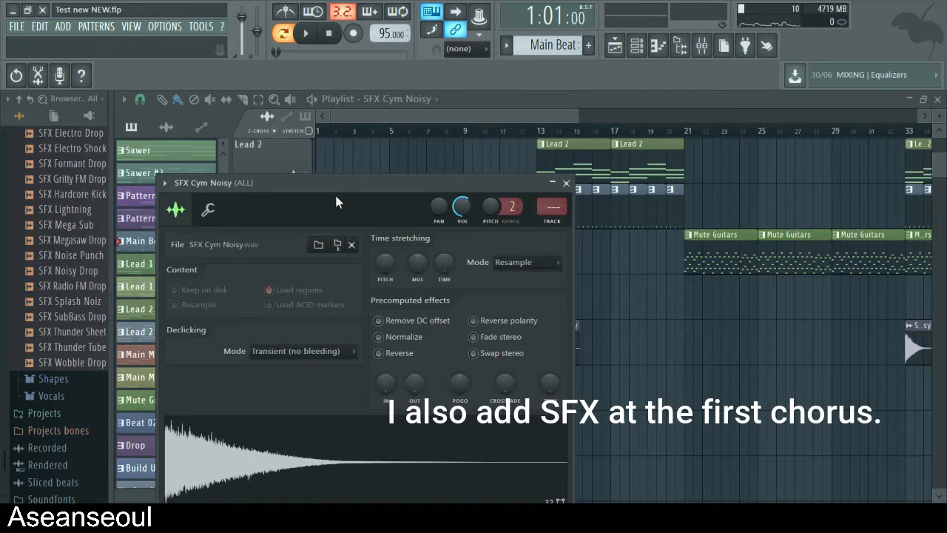
left_click_drag(335, 192, 364, 166)
left_click(596, 156)
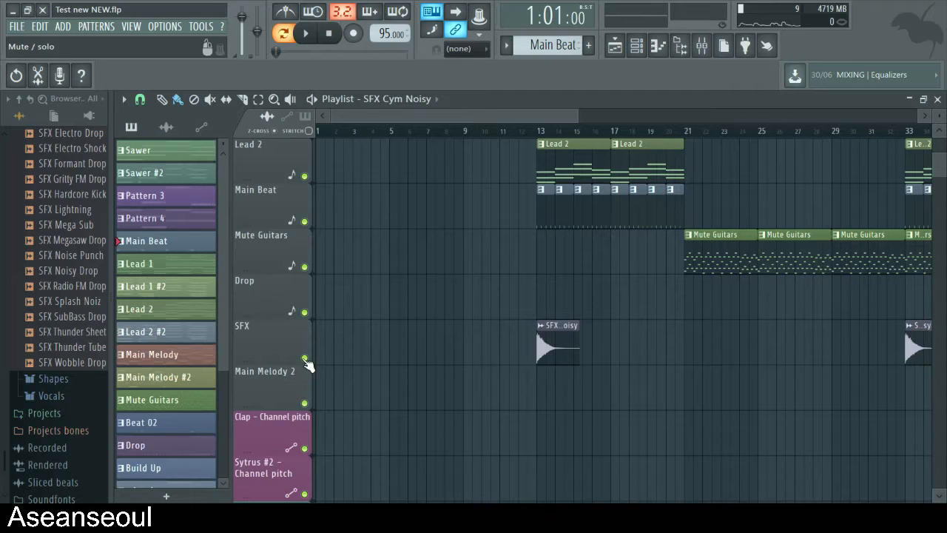
- Solo the SFX track, play it from bar 13, and turn the solo off again
right_click(305, 359)
key("space")
key("space")
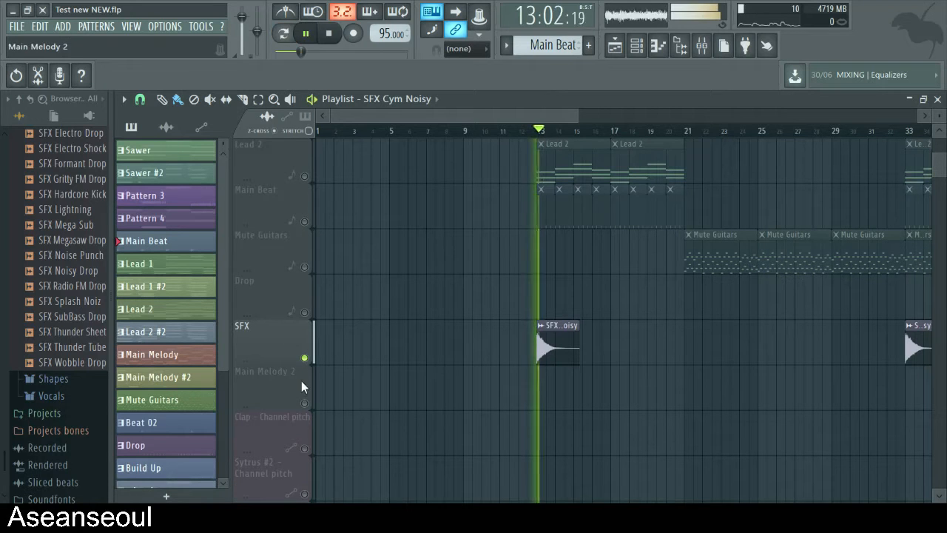
key("space")
right_click(305, 358)
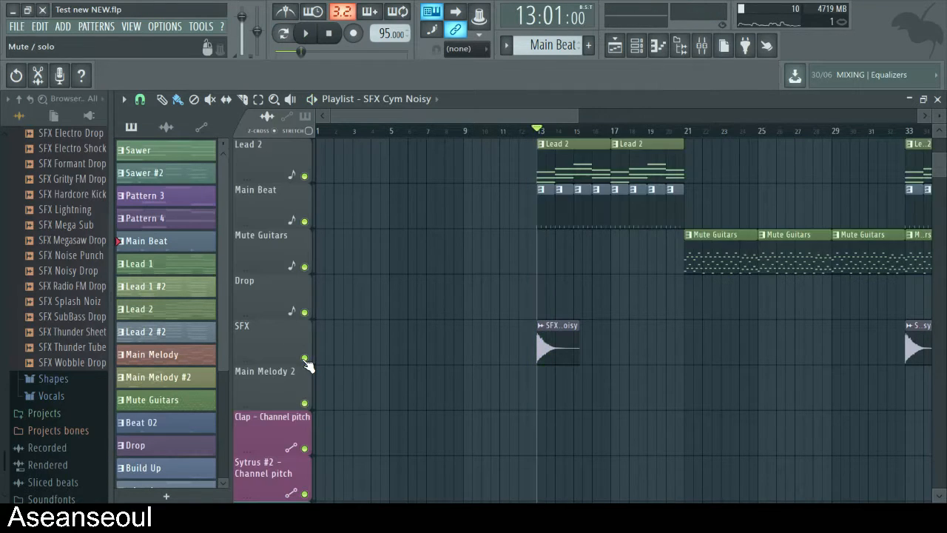
scroll(400, 322, "up", 3)
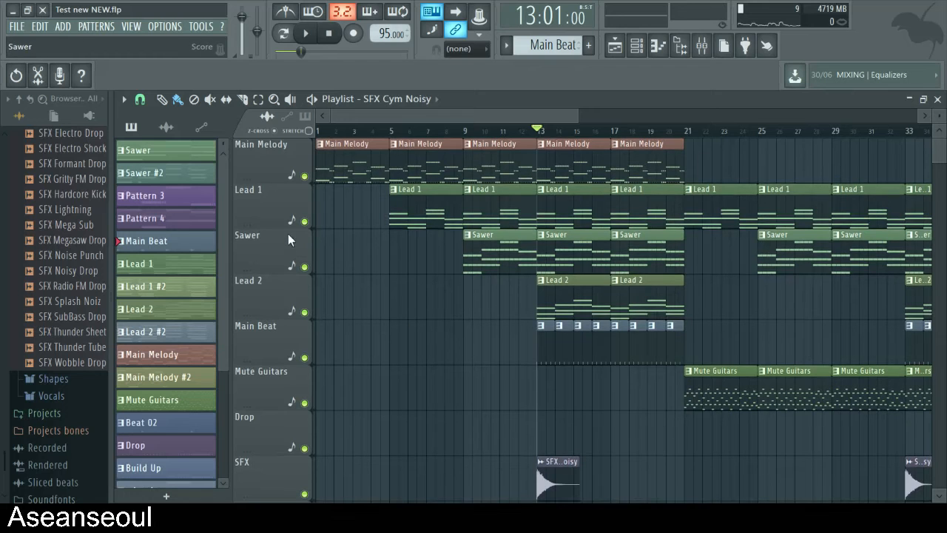
left_click(304, 221)
left_click(304, 311)
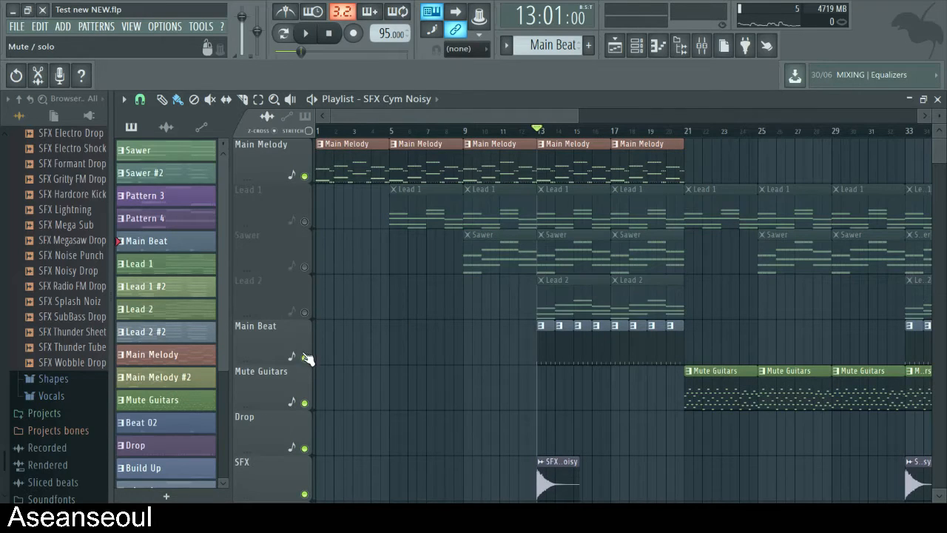
left_click(304, 357)
left_click(306, 358)
left_click_drag(304, 312, 309, 229)
- Solo the Main Melody track for a brief playback at bar 13, then turn all tracks back on
right_click(304, 176)
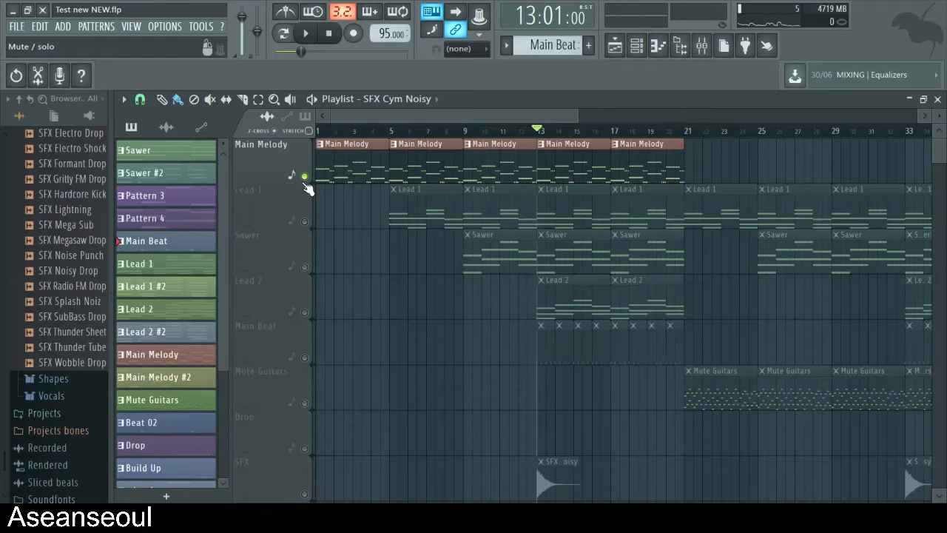
key("space")
- Play the full first chorus from bar 13 with every track active
key("space")
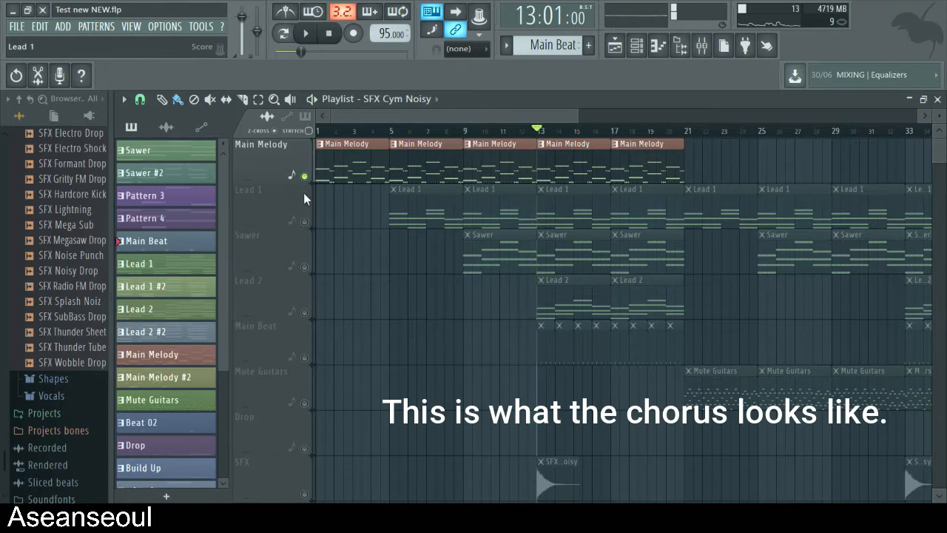
right_click(305, 177)
key("space")
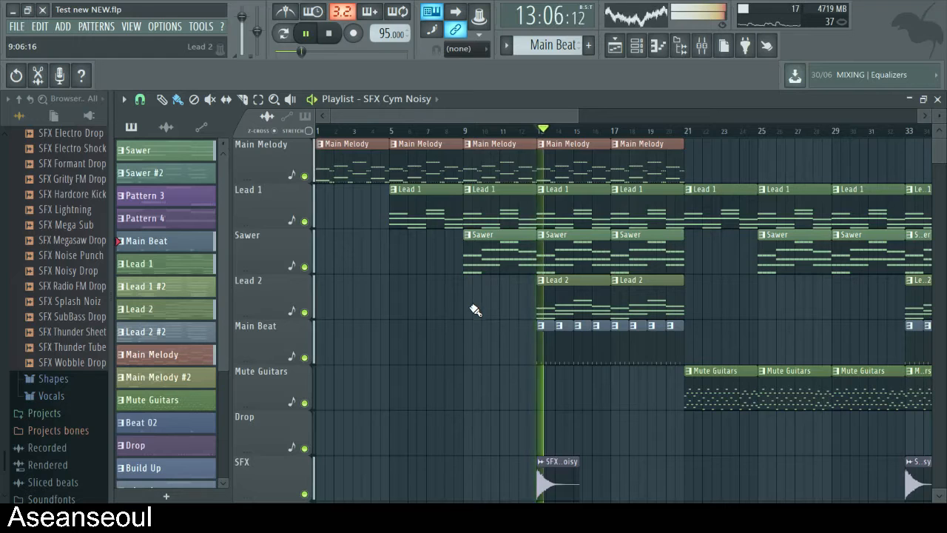
scroll(643, 382, "down", 1)
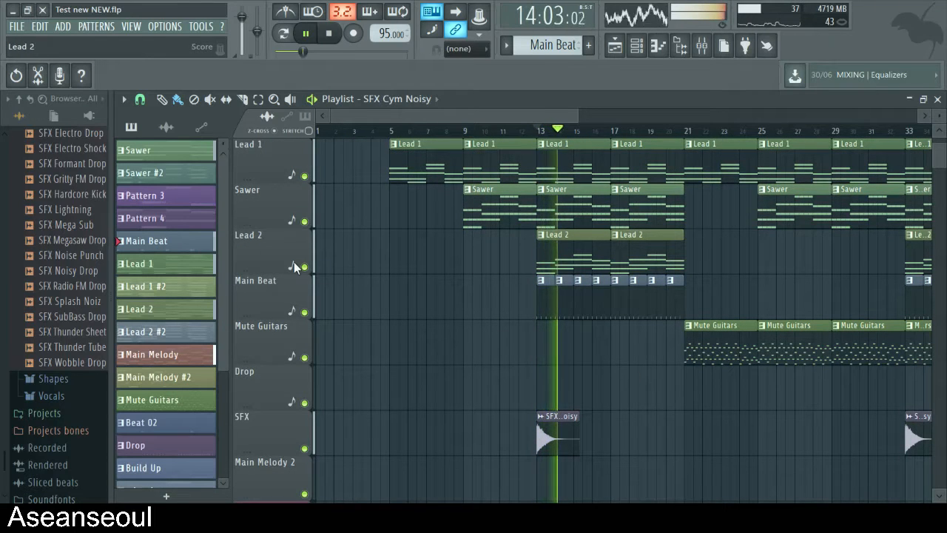
key("space")
- Mute the SFX, Lead 2, Sawer and Lead 1 tracks and play the first chorus from bar 13
left_click(304, 448)
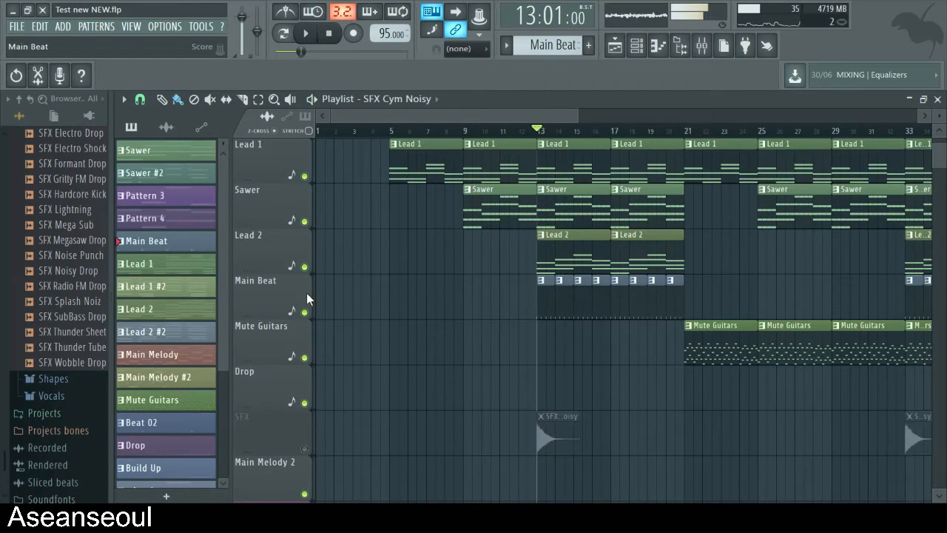
left_click(304, 267)
left_click(305, 222)
left_click(304, 177)
scroll(355, 247, "up", 1)
key("space")
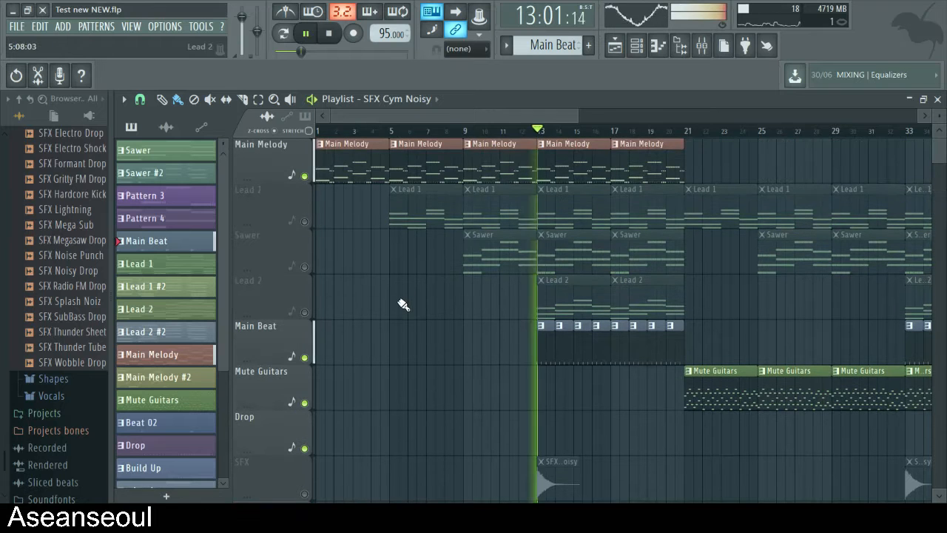
- Unmute Lead 1, Lead 2, Sawer and SFX one after another while the first chorus plays
left_click(304, 221)
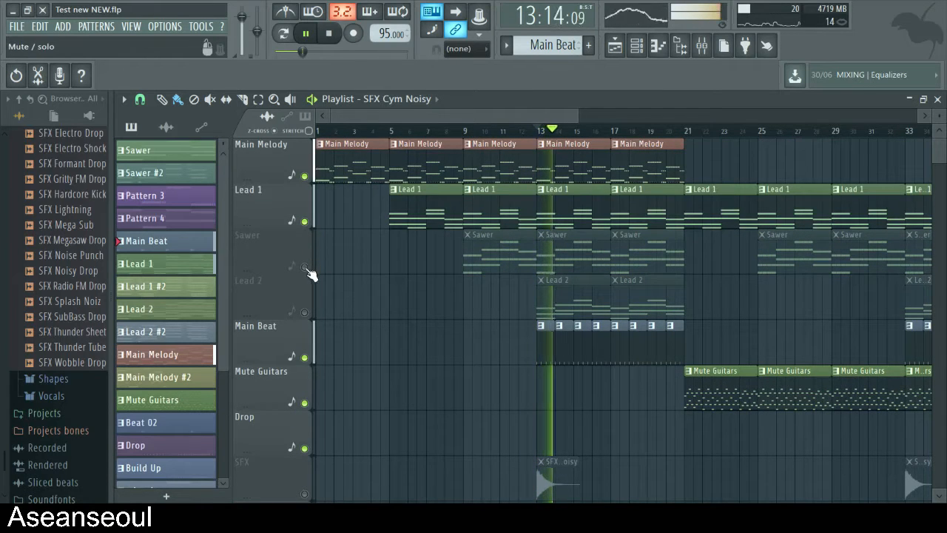
left_click(304, 311)
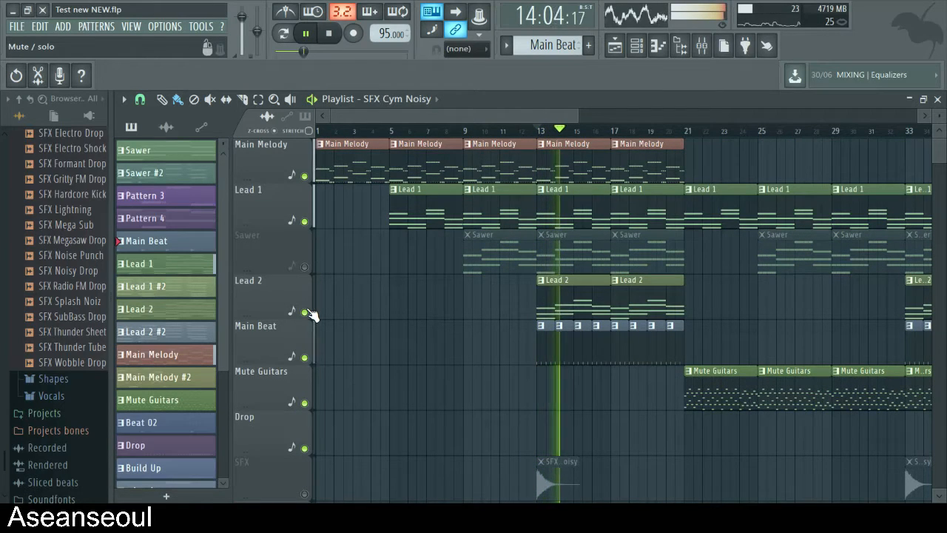
left_click(304, 266)
scroll(340, 281, "down", 1)
left_click(304, 448)
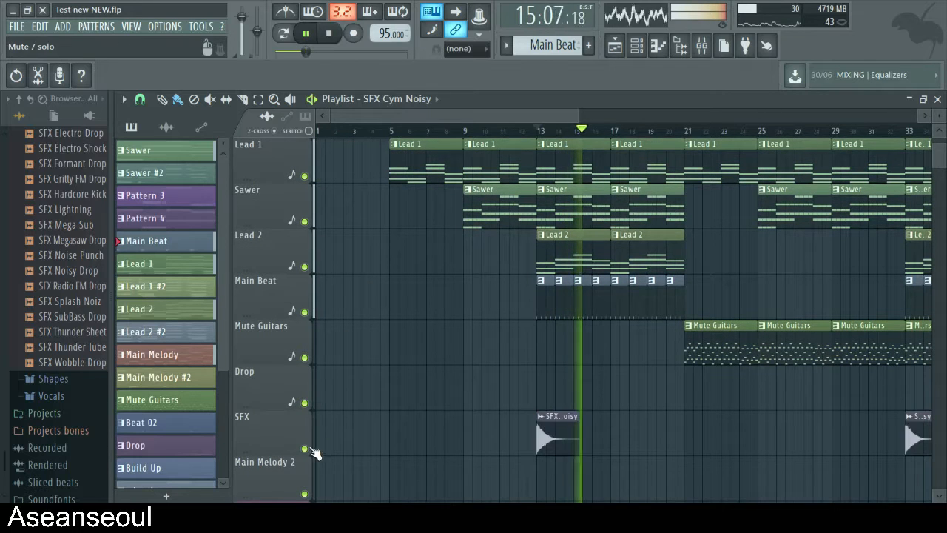
- Play the first chorus again from bar 13 with all tracks on, then stop playback
scroll(735, 345, "up", 1)
left_click(545, 131)
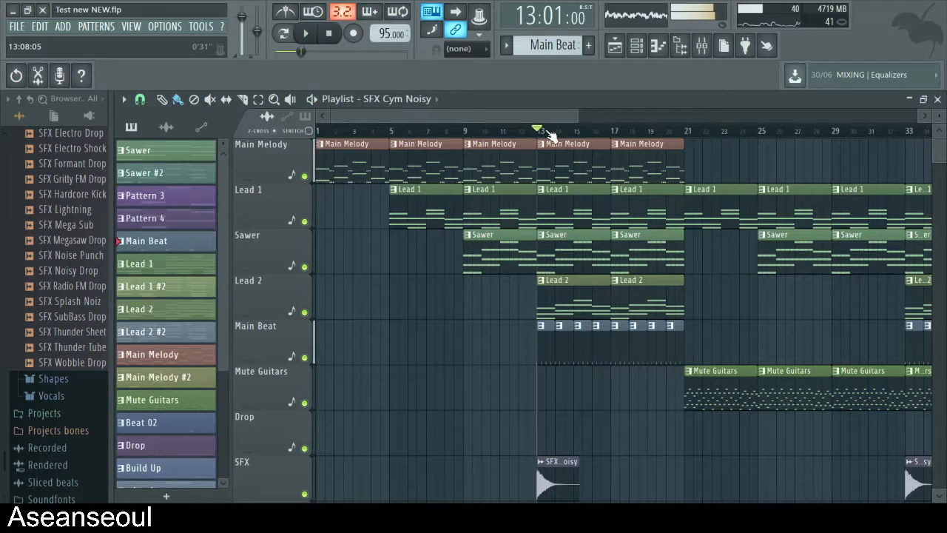
left_click_drag(535, 113, 600, 125)
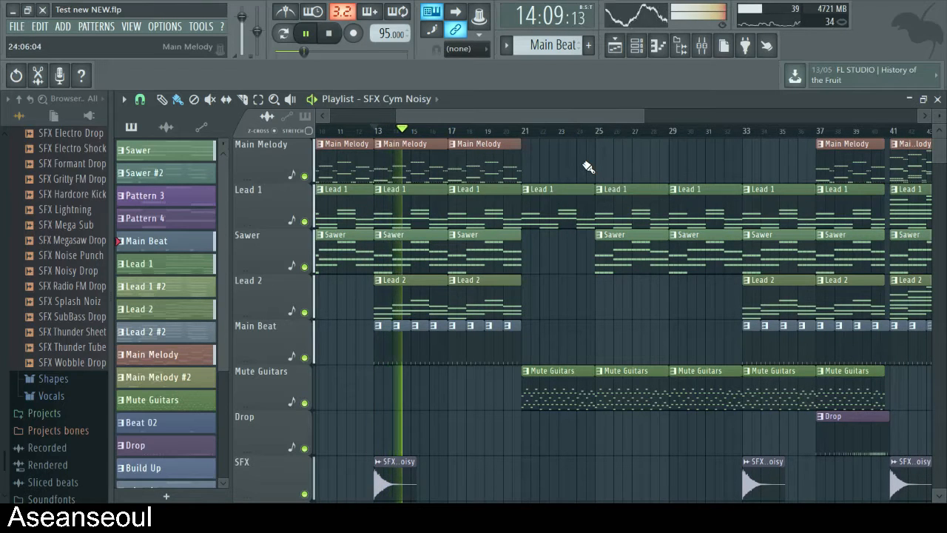
key("space")
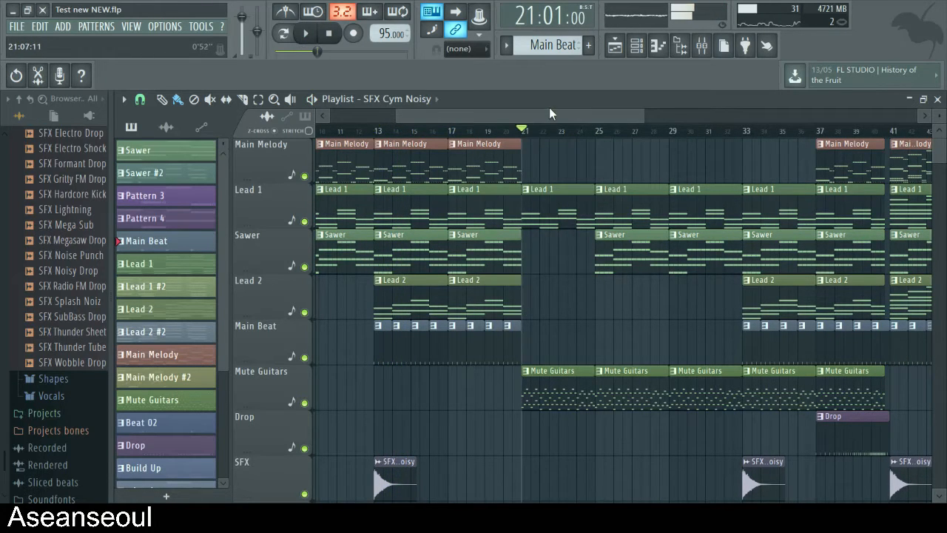
- Open the Mute Guitars clip at bar 21 and its Nexus #4 instrument to view the notes and preset, then close both
left_click_drag(549, 113, 581, 138)
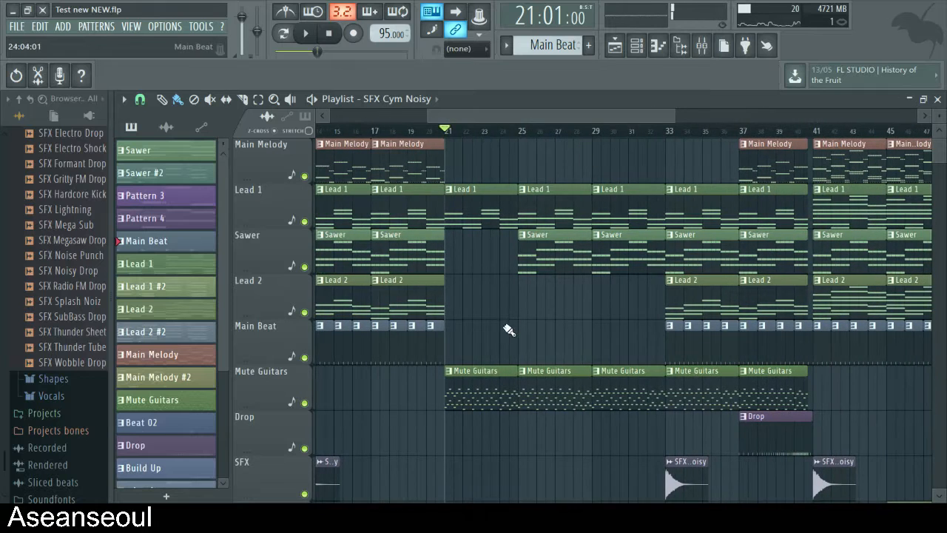
double_click(477, 383)
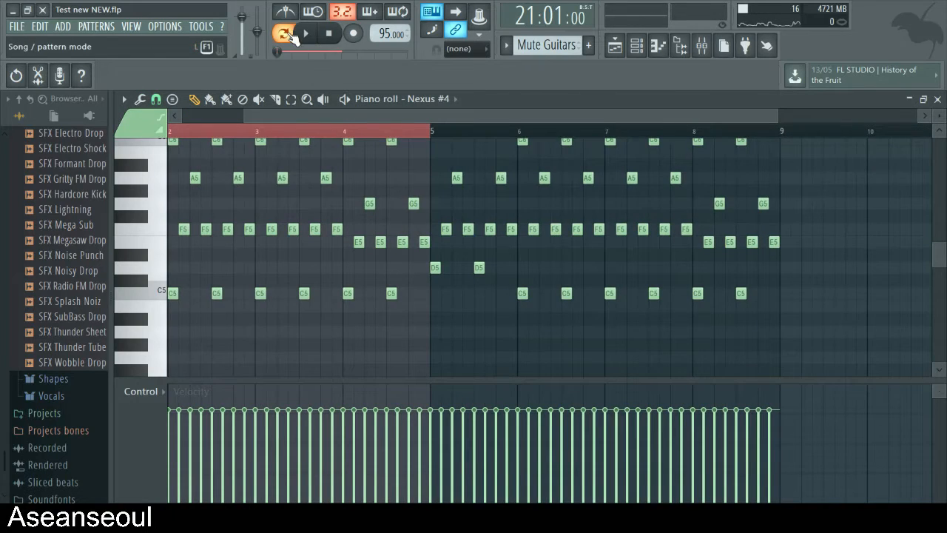
left_click(938, 99)
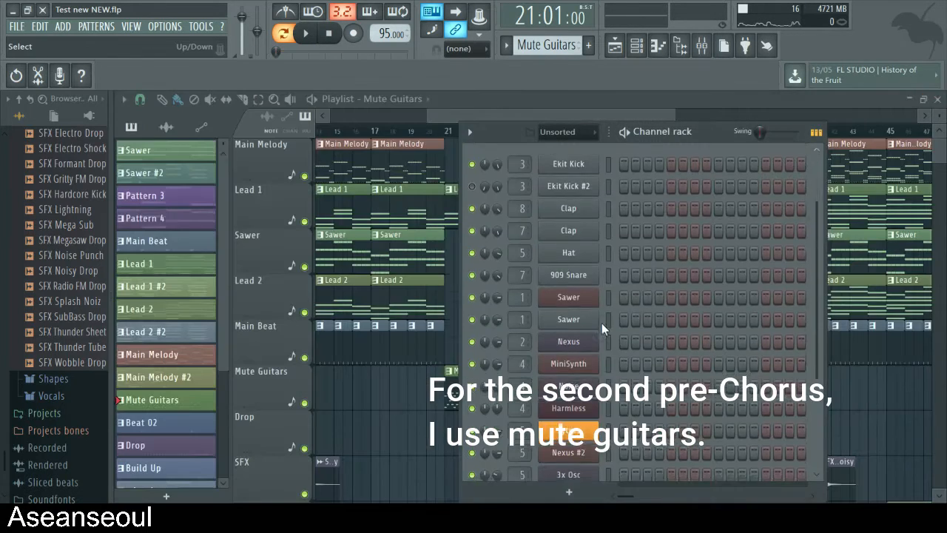
scroll(601, 322, "down", 3)
left_click(580, 412)
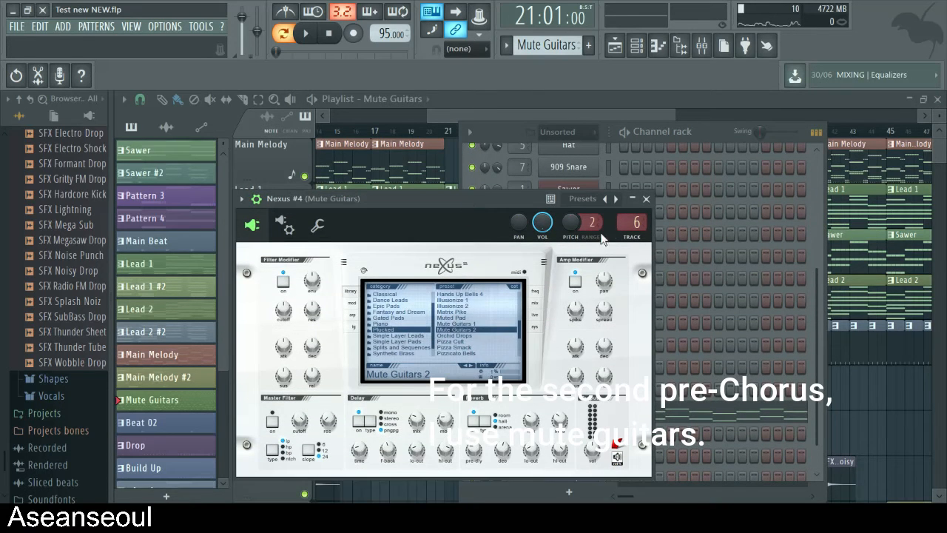
left_click(646, 199)
- Set the song position to bar 21 and examine the Insert 4, Sawer and Mute Guitars volume automation clips
left_click(451, 132)
scroll(488, 239, "down", 10)
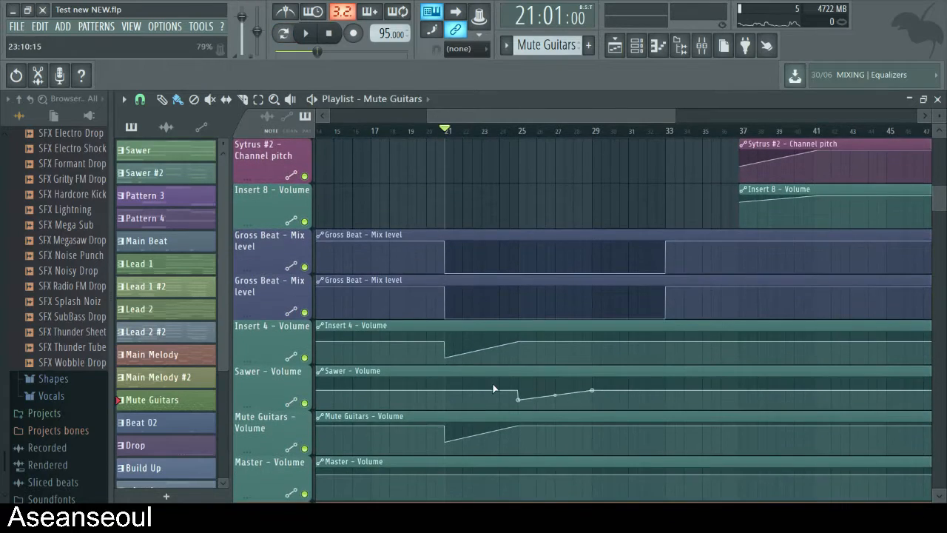
scroll(474, 370, "down", 4)
scroll(466, 340, "down", 1)
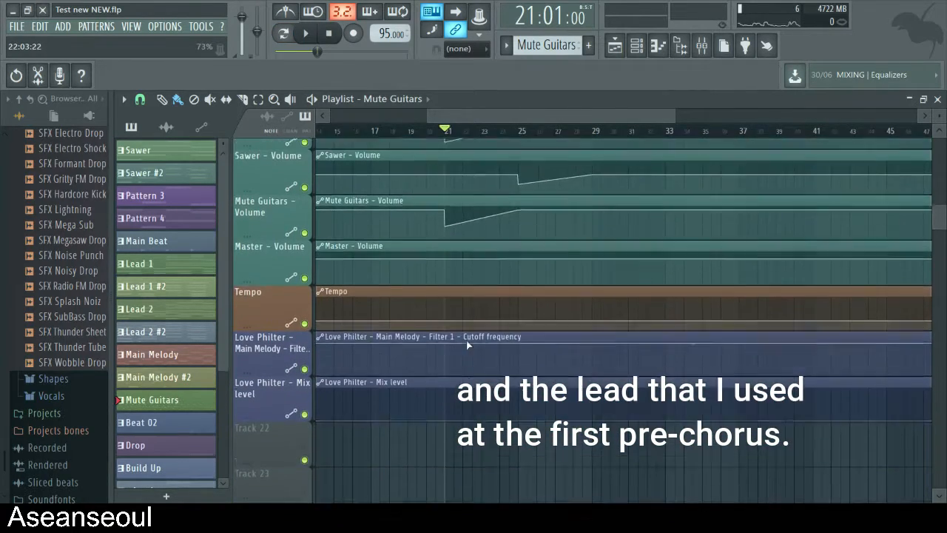
scroll(466, 340, "up", 3)
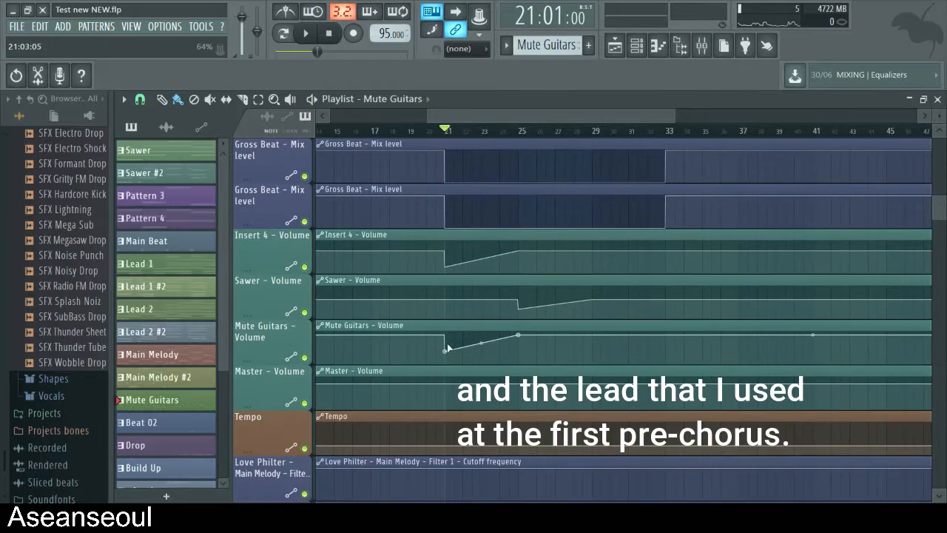
scroll(469, 340, "up", 12)
- Play the second pre-chorus from bar 21 and view the Mute Guitars volume automation during playback
key("space")
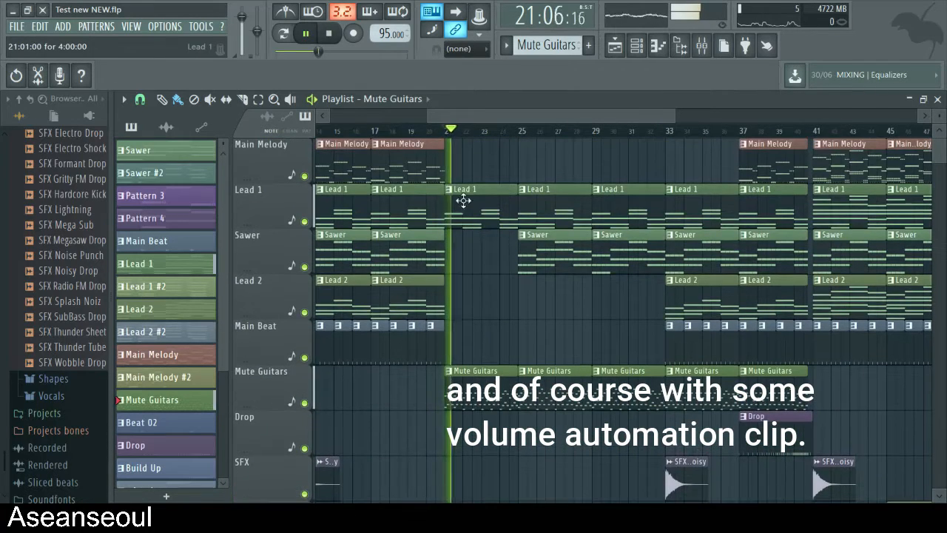
key("space")
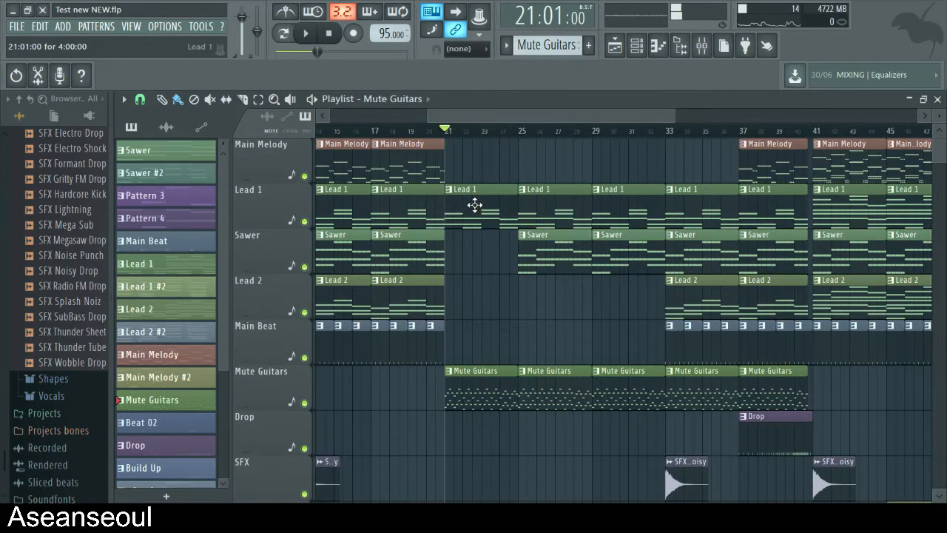
key("space")
scroll(560, 283, "down", 2)
scroll(518, 251, "up", 2)
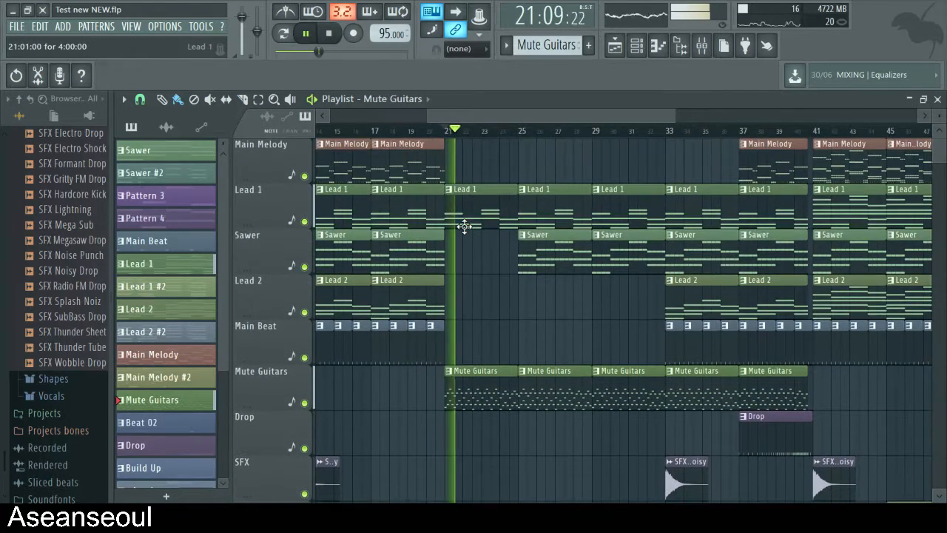
scroll(517, 313, "down", 11)
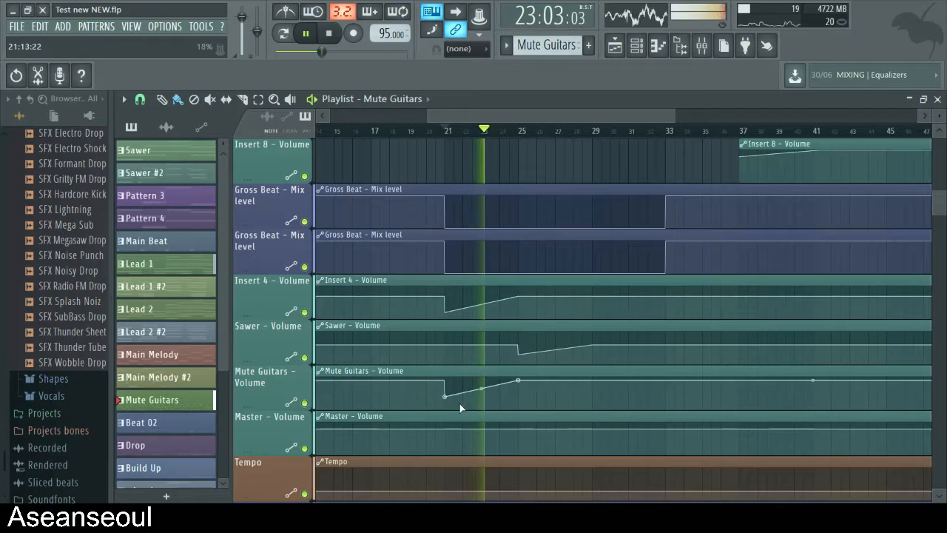
scroll(517, 333, "up", 8)
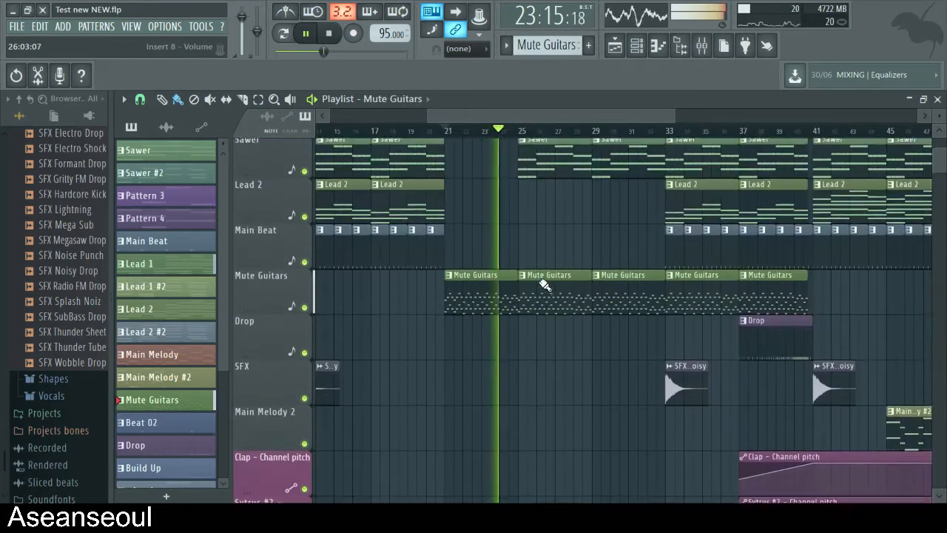
- Follow the playback into bar 25, viewing the Sawer volume automation and the Sawer clip, then stop
scroll(546, 357, "down", 6)
scroll(546, 357, "down", 1)
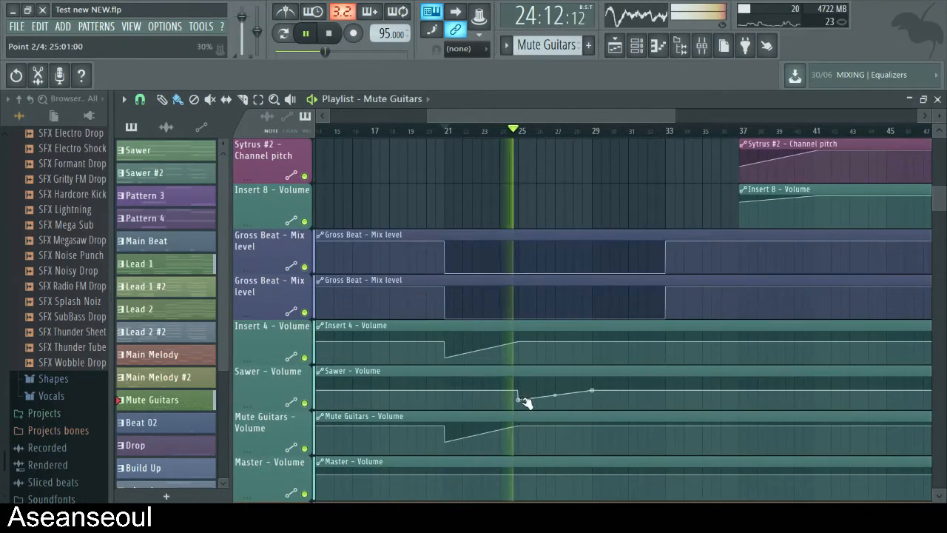
scroll(551, 276, "up", 9)
scroll(551, 276, "up", 2)
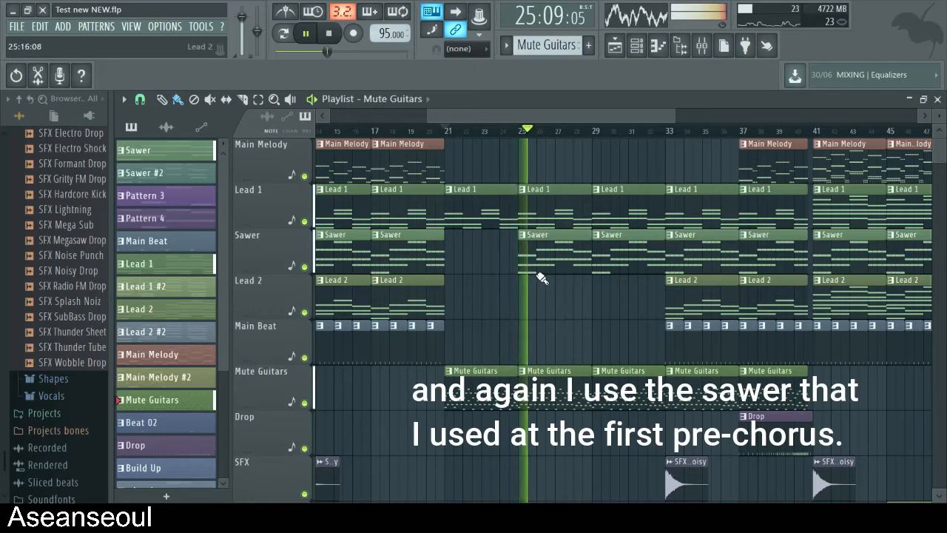
key("space")
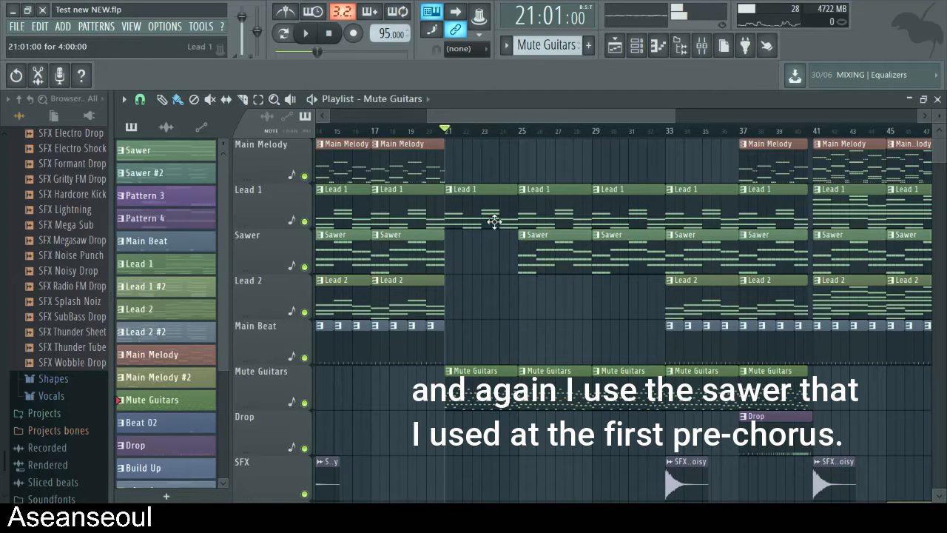
- Play the second pre-chorus from bar 25 with the Sawer volume automation in view, then stop playback
key("space")
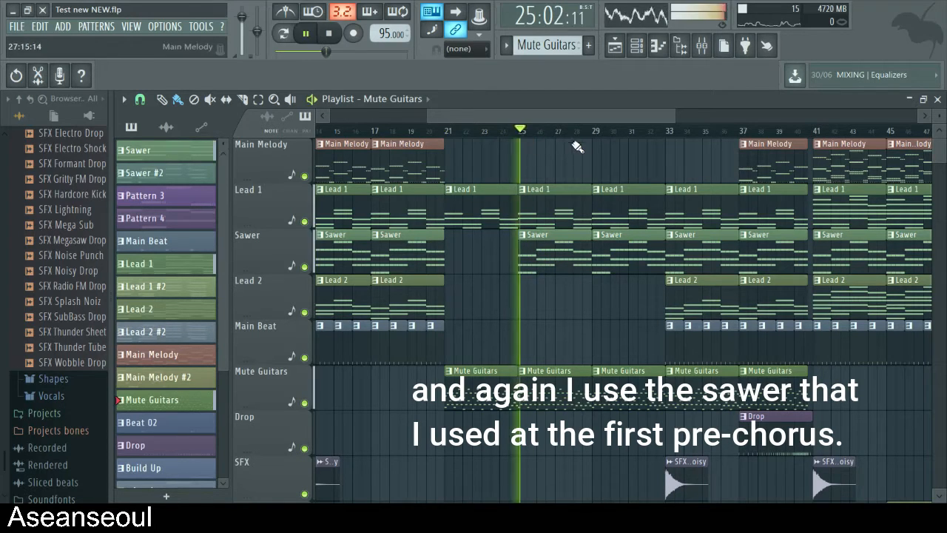
scroll(584, 310, "down", 1)
scroll(585, 311, "down", 9)
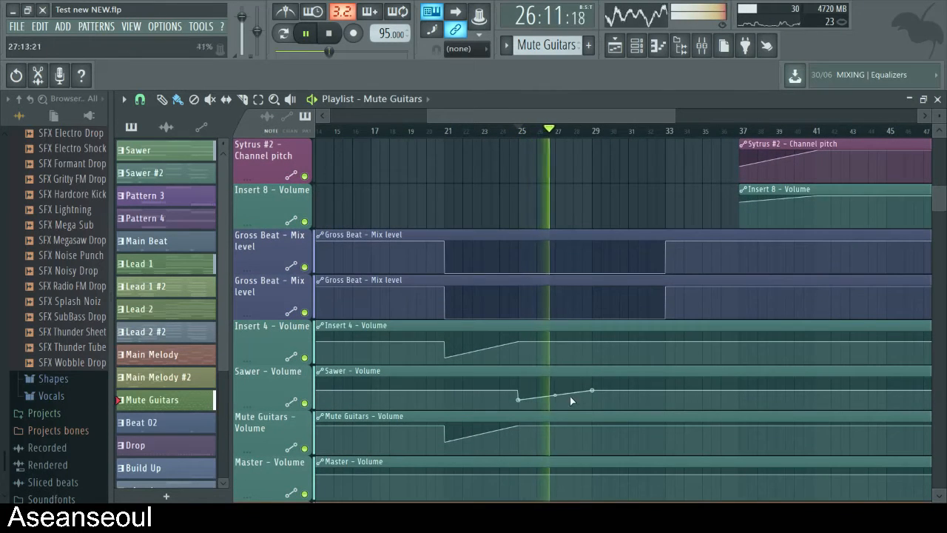
scroll(596, 385, "up", 10)
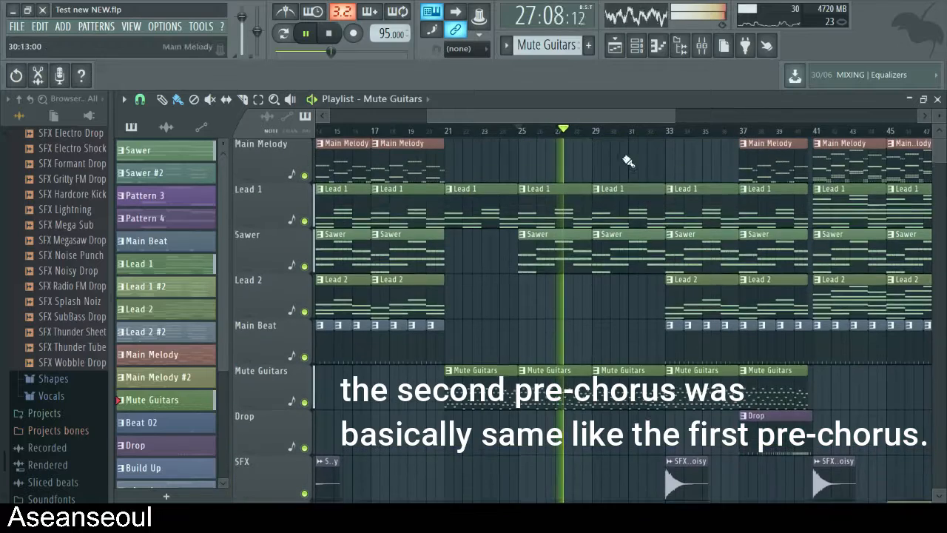
left_click_drag(577, 118, 586, 117)
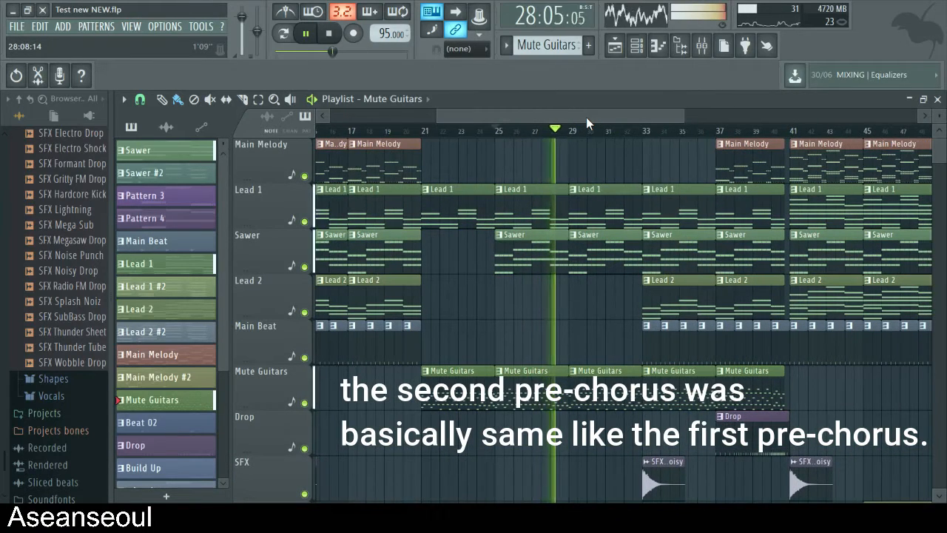
key("space")
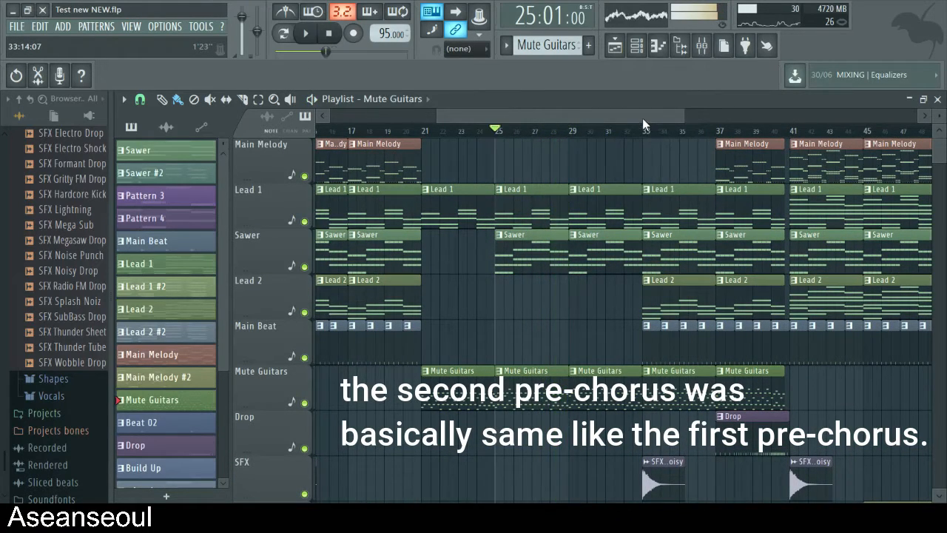
- Play the second chorus from bar 33 with every track active, then stop playback
left_click_drag(642, 118, 665, 121)
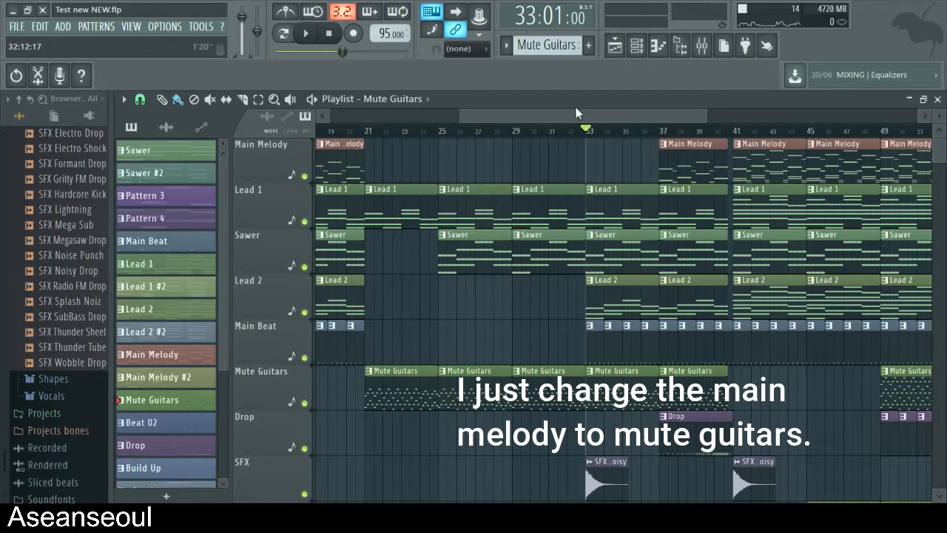
scroll(406, 289, "down", 2)
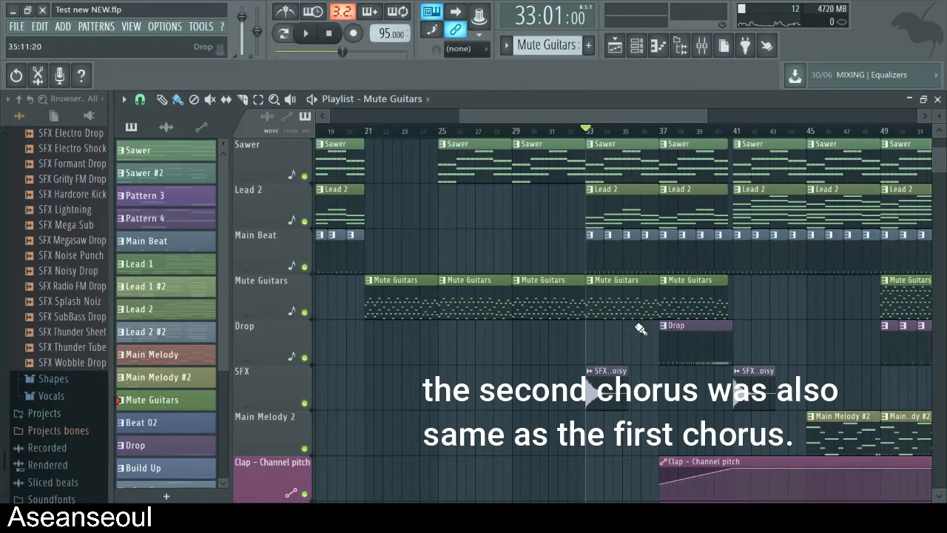
key("space")
scroll(670, 207, "up", 2)
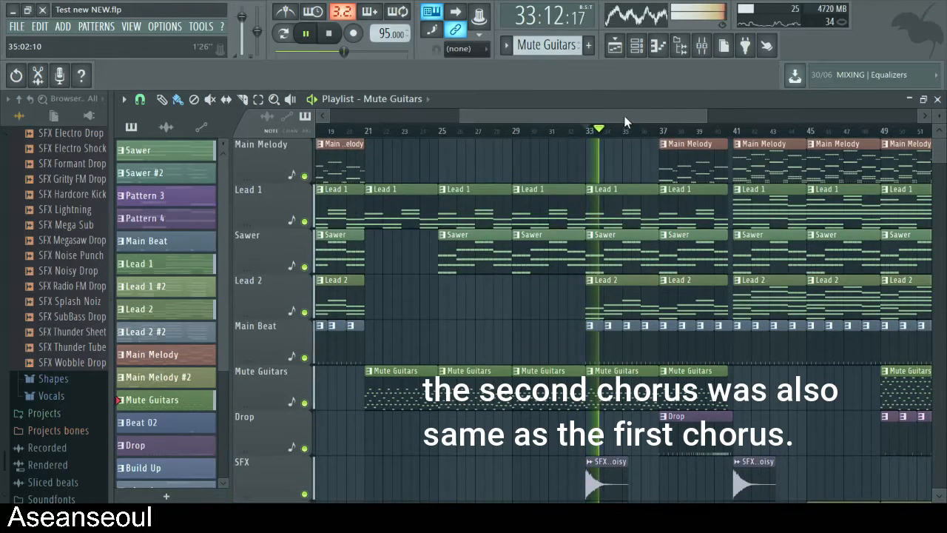
left_click_drag(624, 117, 656, 117)
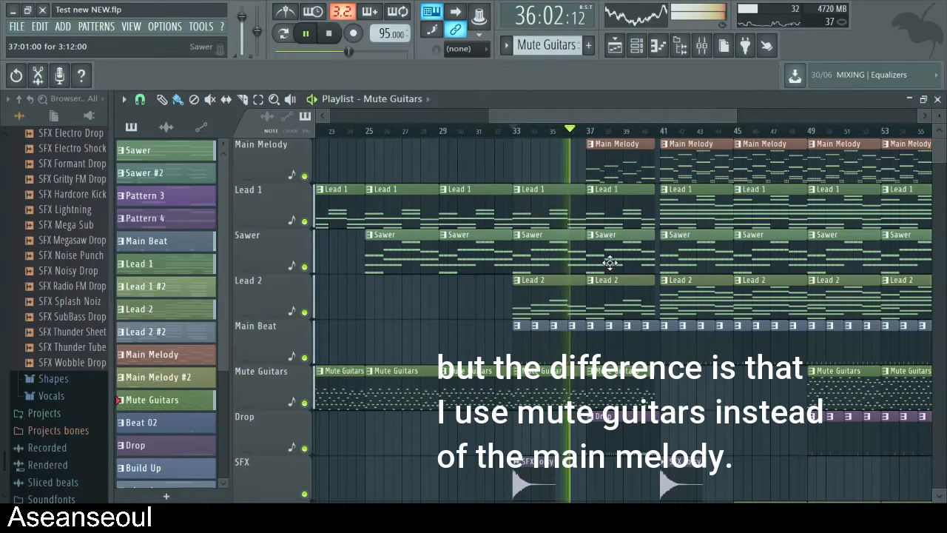
key("space")
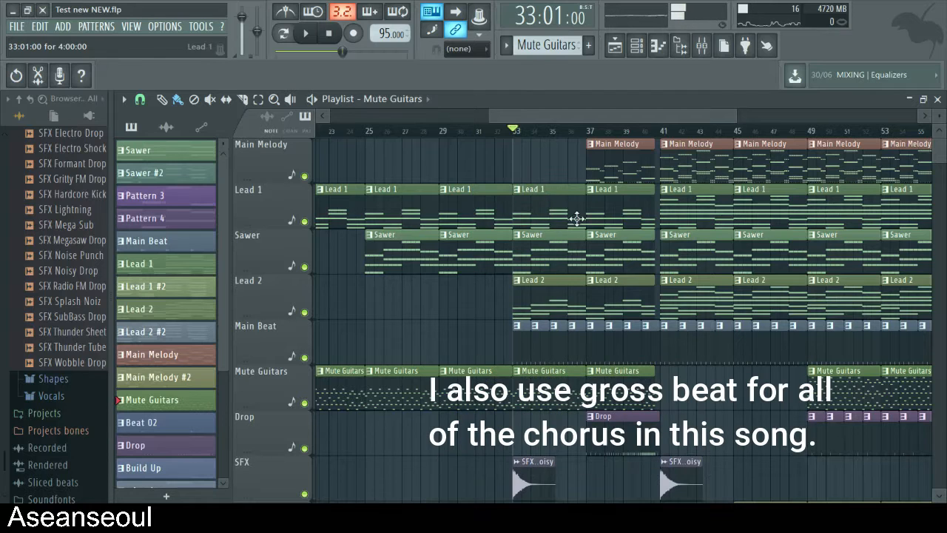
- Inspect the effects on the mixer tracks, view the Sawer track's Gross Beat settings, and return to the playlist
left_click(701, 45)
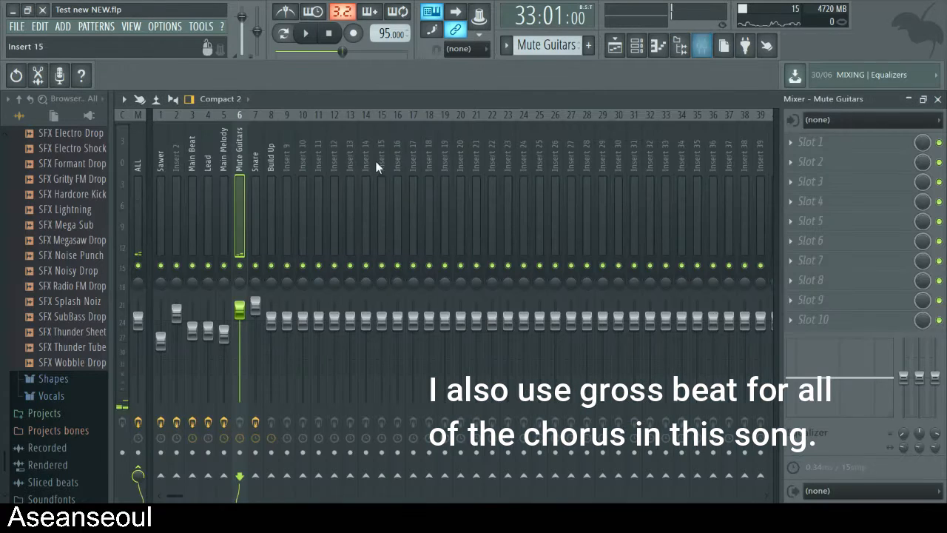
left_click(225, 177)
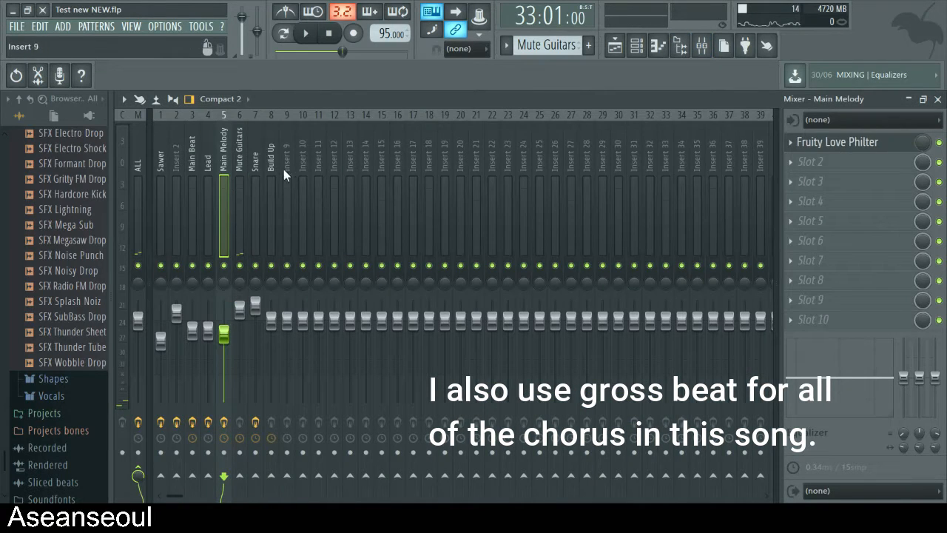
left_click(236, 180)
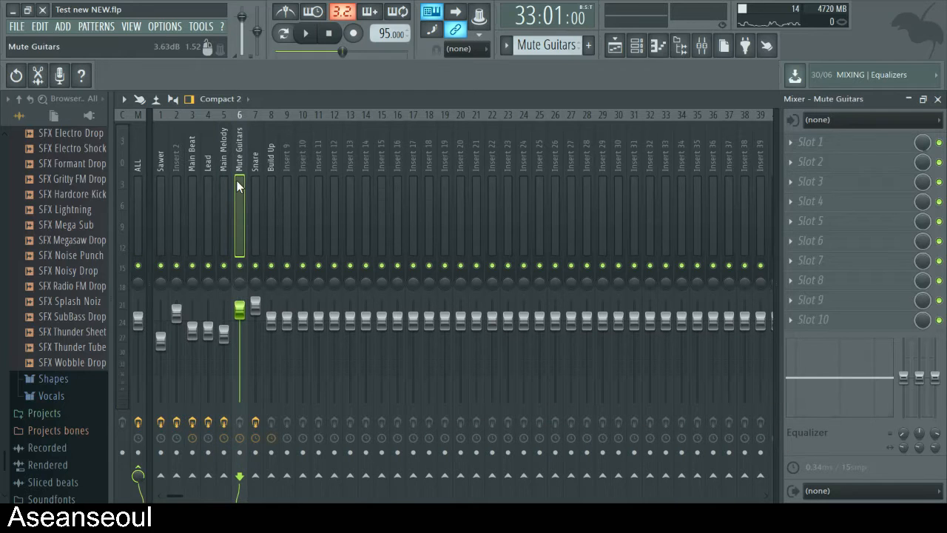
left_click(189, 180)
left_click(162, 189)
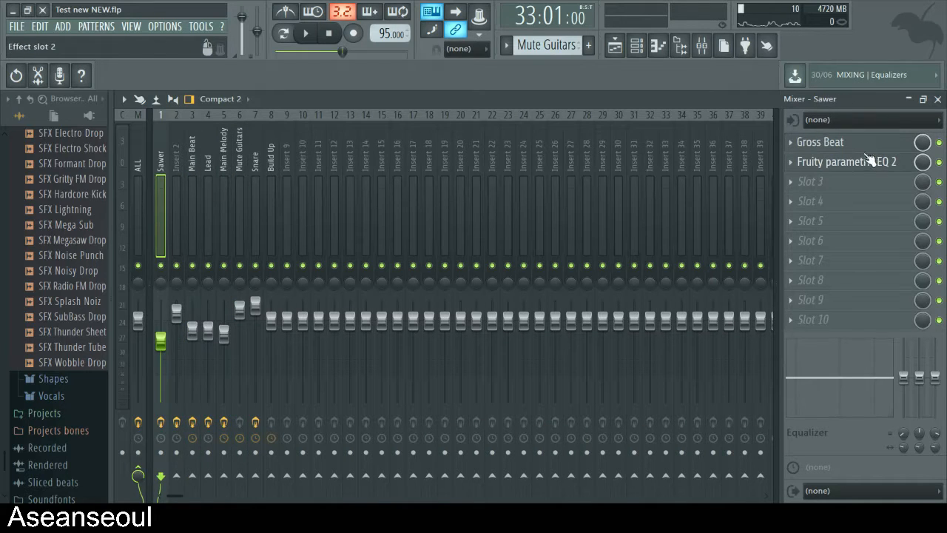
left_click(819, 142)
left_click(938, 99)
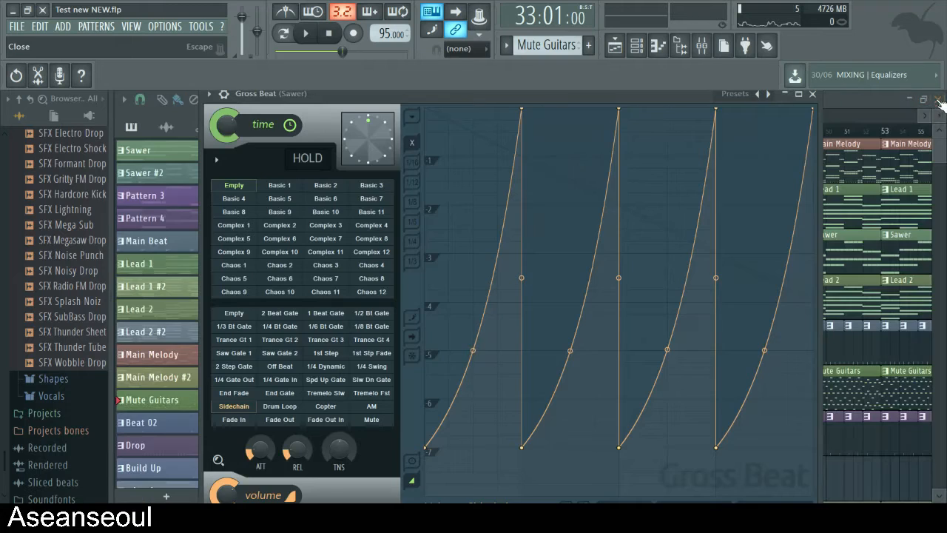
left_click_drag(693, 99, 506, 359)
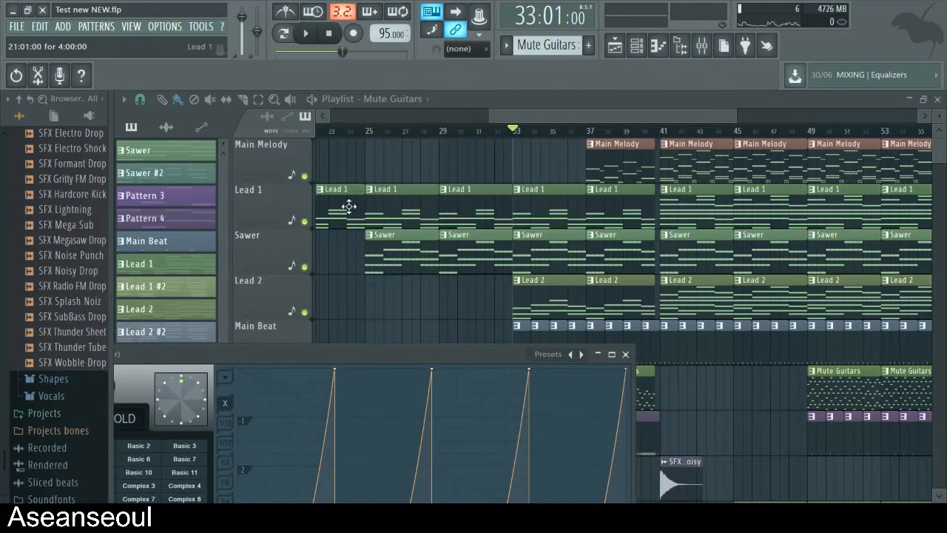
- Solo the Sawer playlist track, bypass its Gross Beat effect, and play from bar 33 to hear it without the effect
left_click(300, 260)
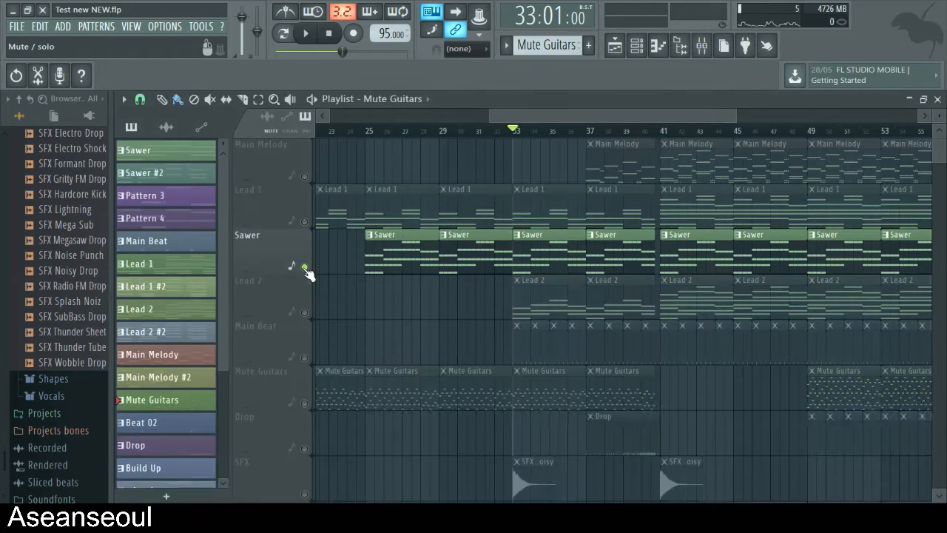
left_click(701, 46)
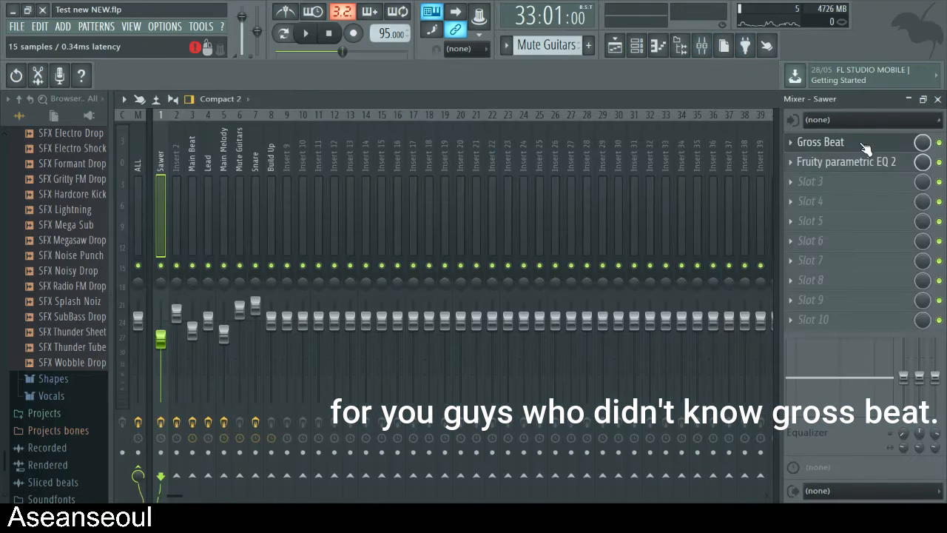
left_click(826, 145)
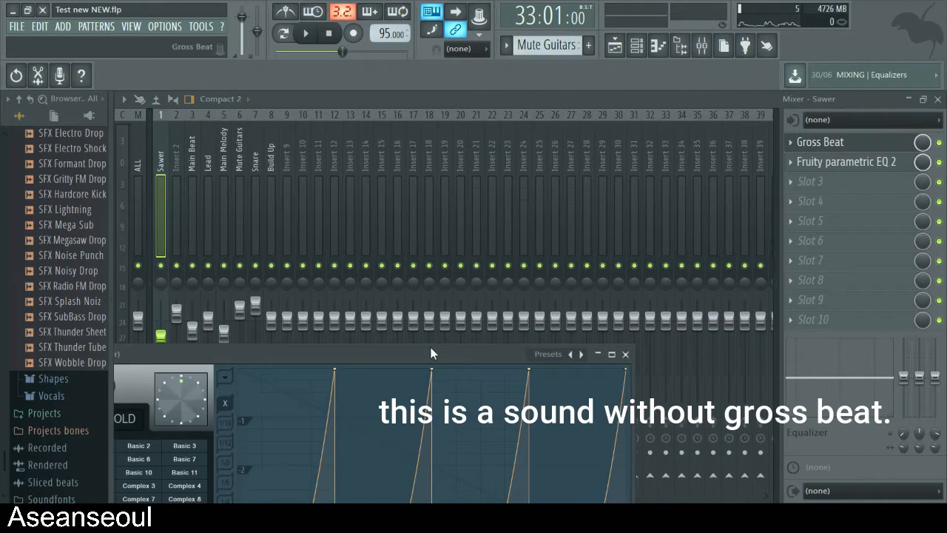
left_click_drag(517, 341, 517, 178)
left_click(910, 143)
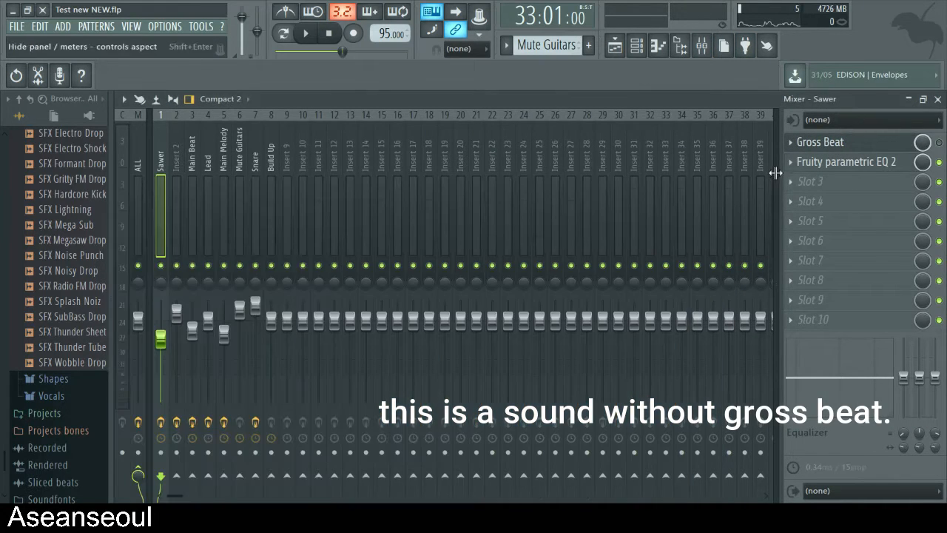
key("space")
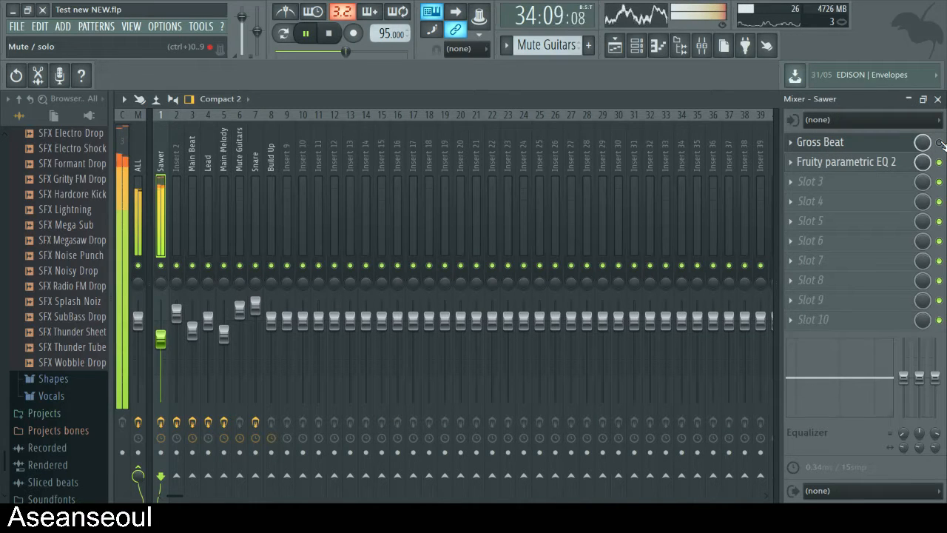
key("space")
- Play the Sawer from bar 33 with Gross Beat enabled and in view, then close the mixer and reactivate all playlist tracks
left_click(831, 148)
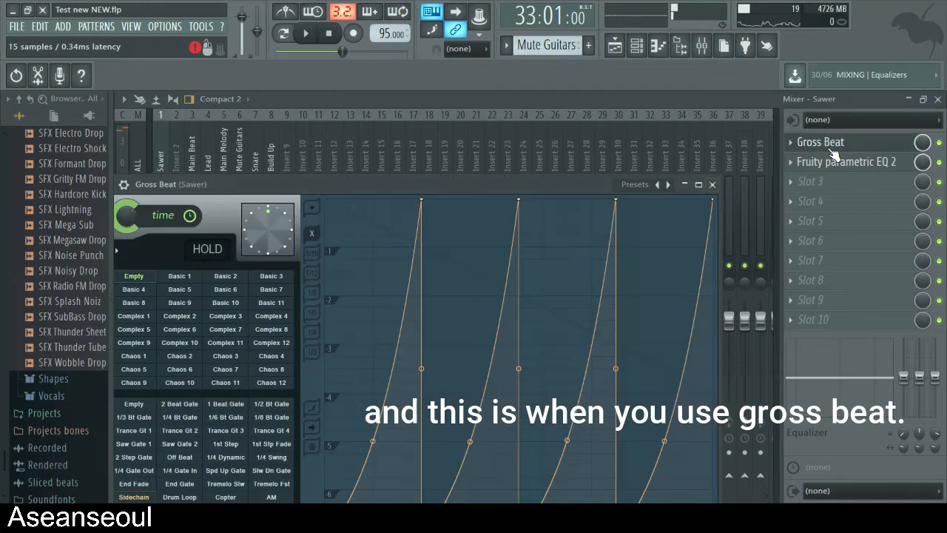
left_click_drag(533, 189, 549, 120)
key("space")
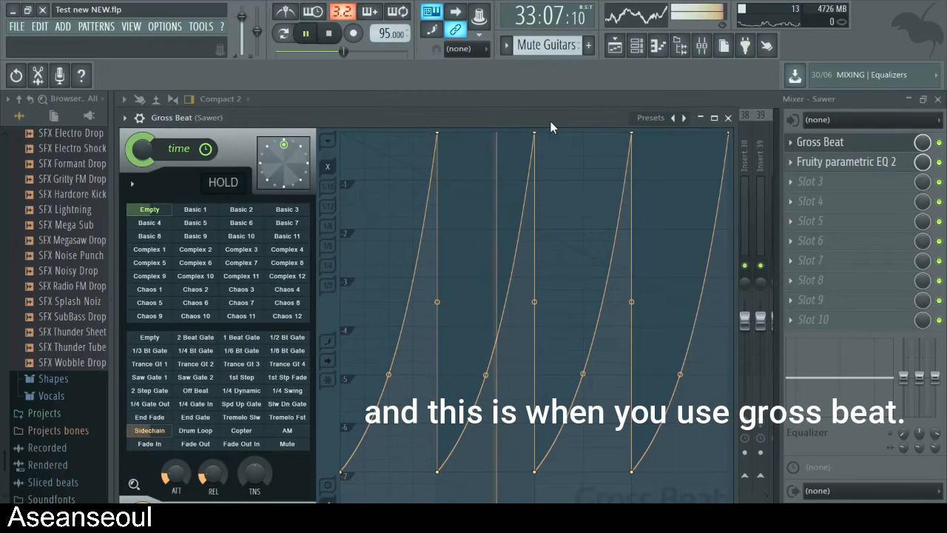
key("space")
left_click(728, 119)
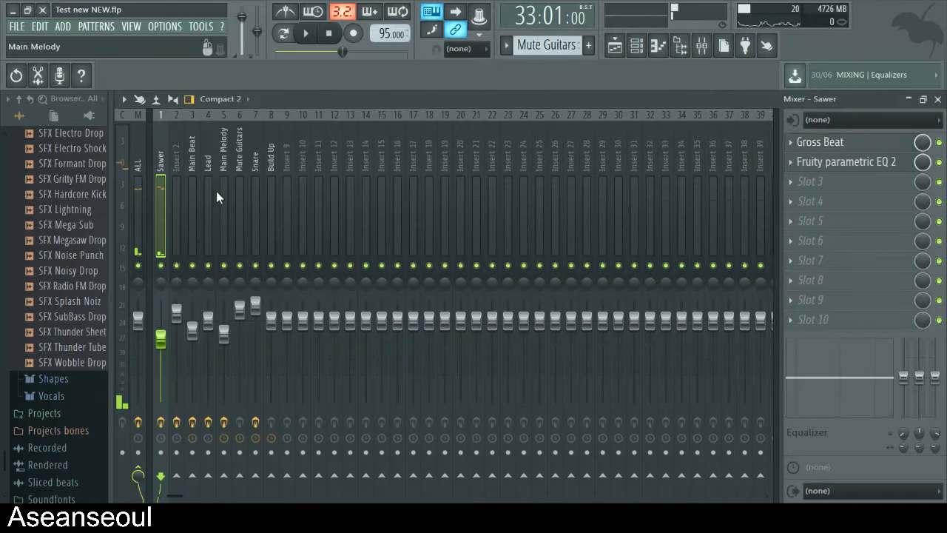
left_click(937, 99)
right_click(305, 267)
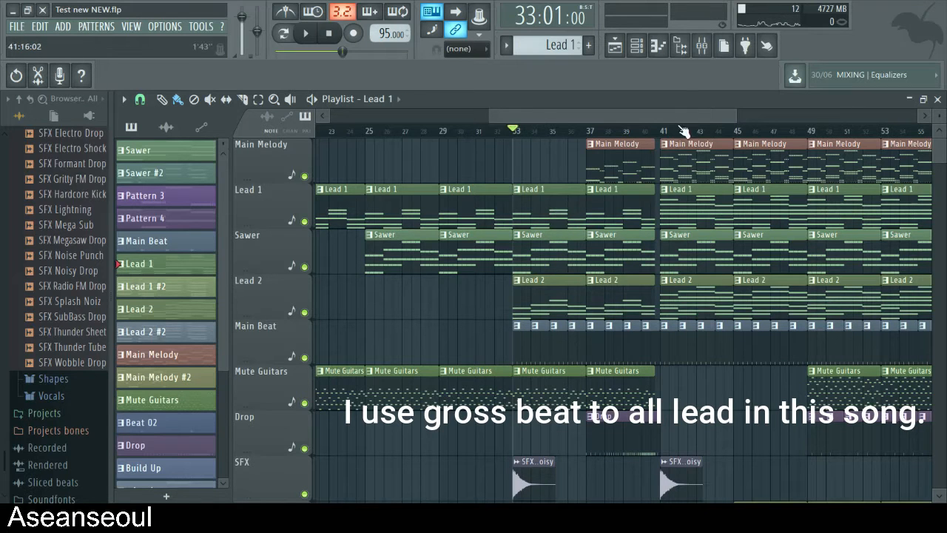
- Solo the Lead 1 track, play from bar 33, and select the Lead track in the mixer before stopping playback
key("space")
key("space")
right_click(305, 222)
key("space")
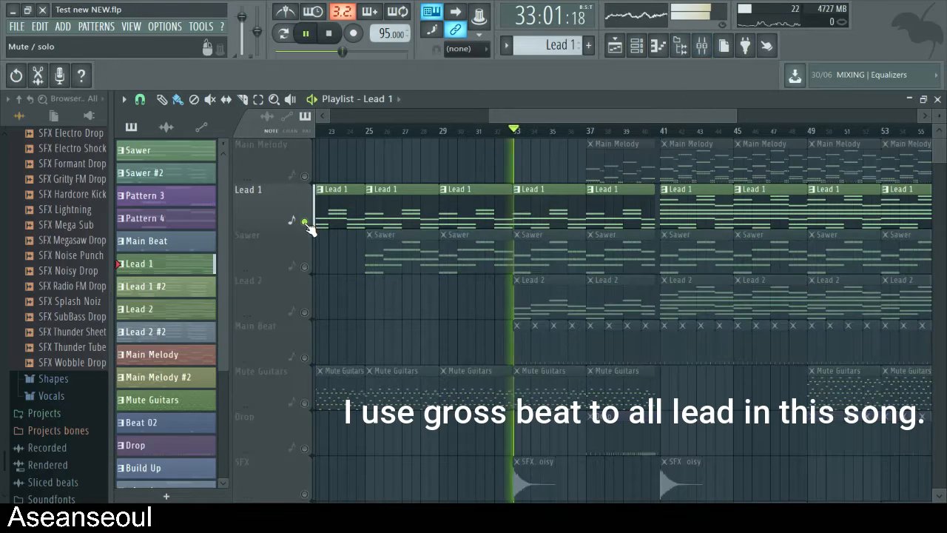
key("F9")
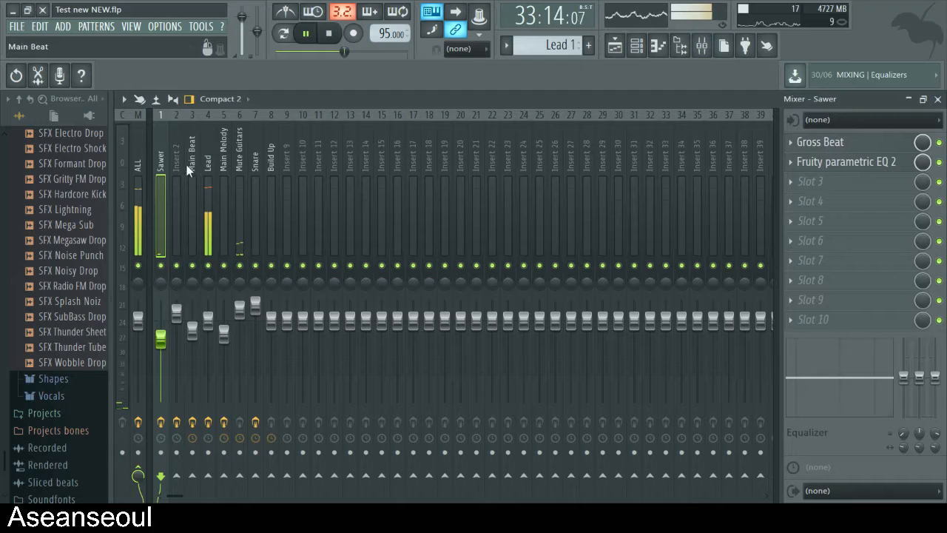
left_click(201, 191)
key("space")
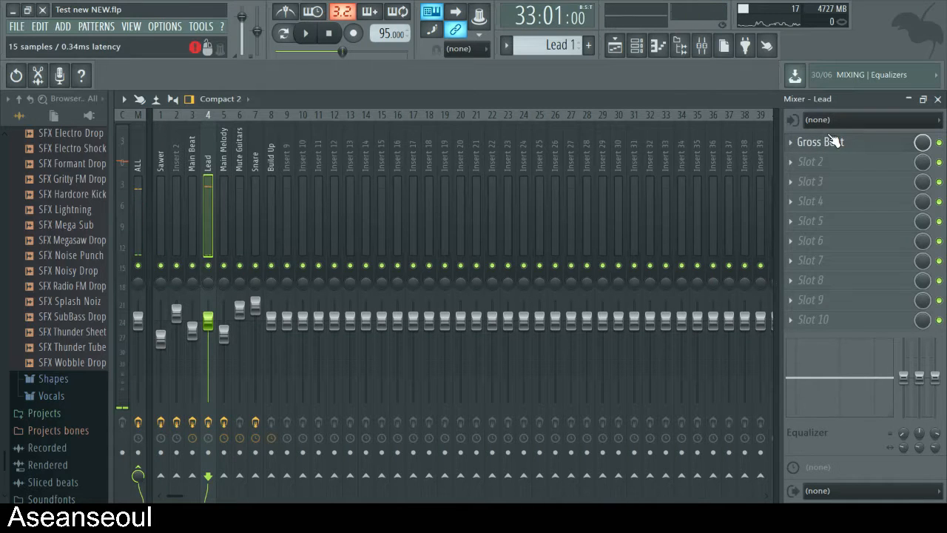
- Play Lead 1 with the Lead track's Gross Beat settings in view, then close the mixer and reactivate all playlist tracks
left_click(833, 141)
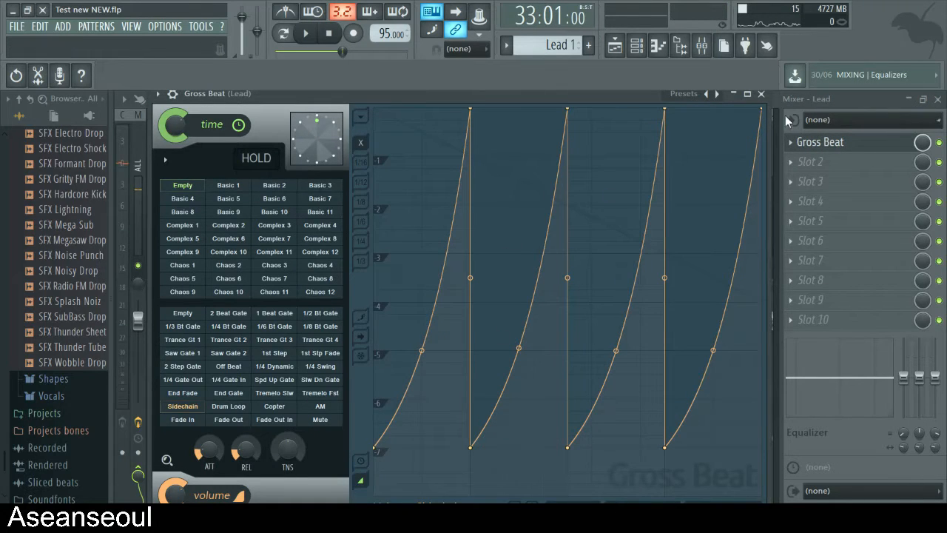
key("space")
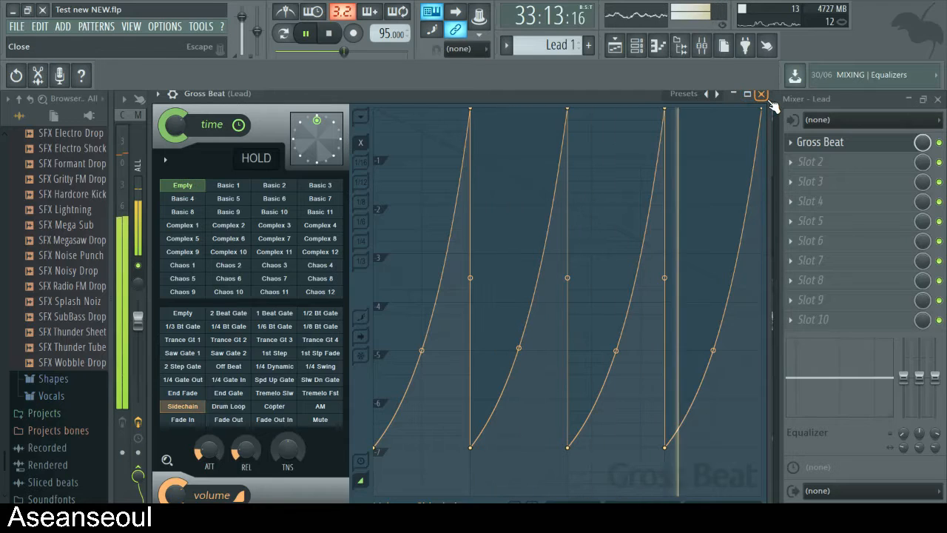
key("space")
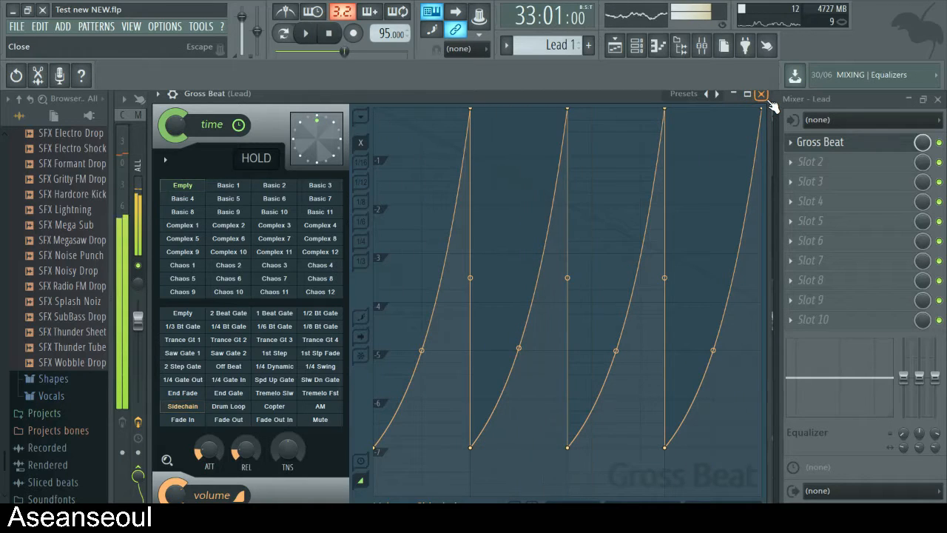
left_click(761, 94)
left_click(937, 99)
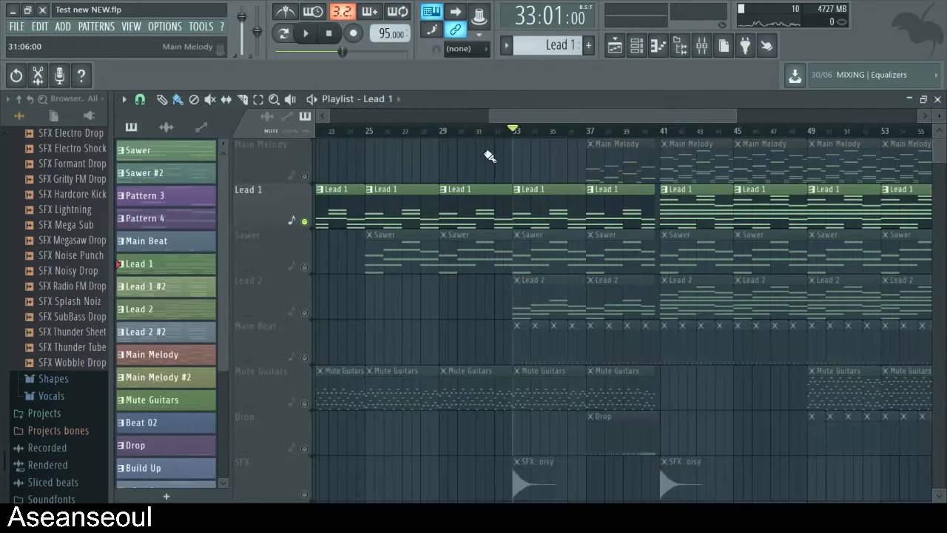
right_click(305, 222)
- Set the playback position to bar 37 and view the Drop pattern's Clap notes in the piano roll
left_click_drag(623, 108, 643, 111)
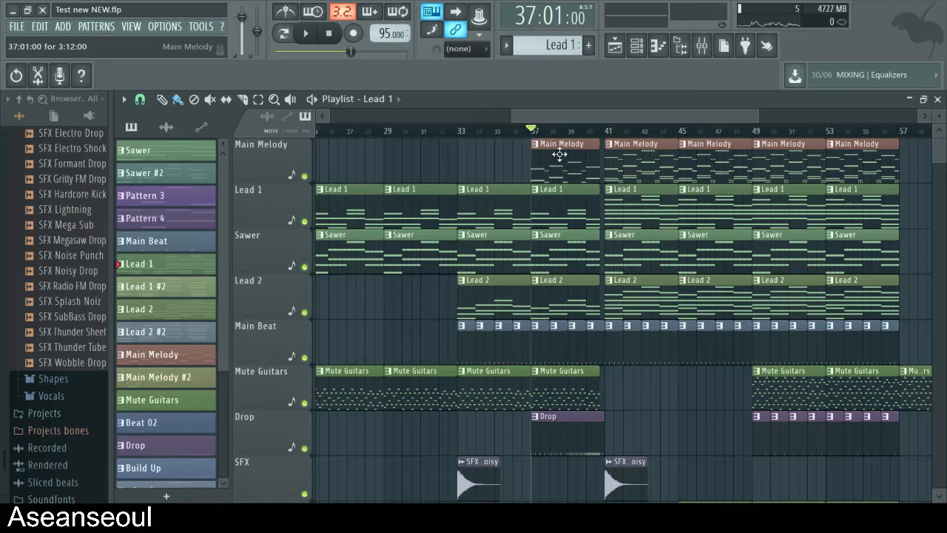
mouse_move(570, 123)
left_mouse_down()
mouse_move(313, 129)
mouse_move(584, 136)
left_mouse_up()
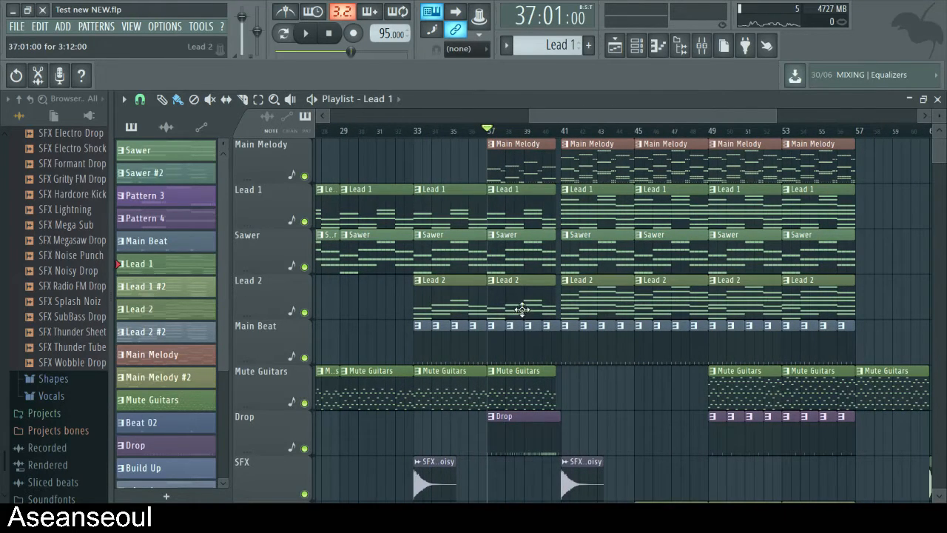
scroll(515, 390, "down", 1)
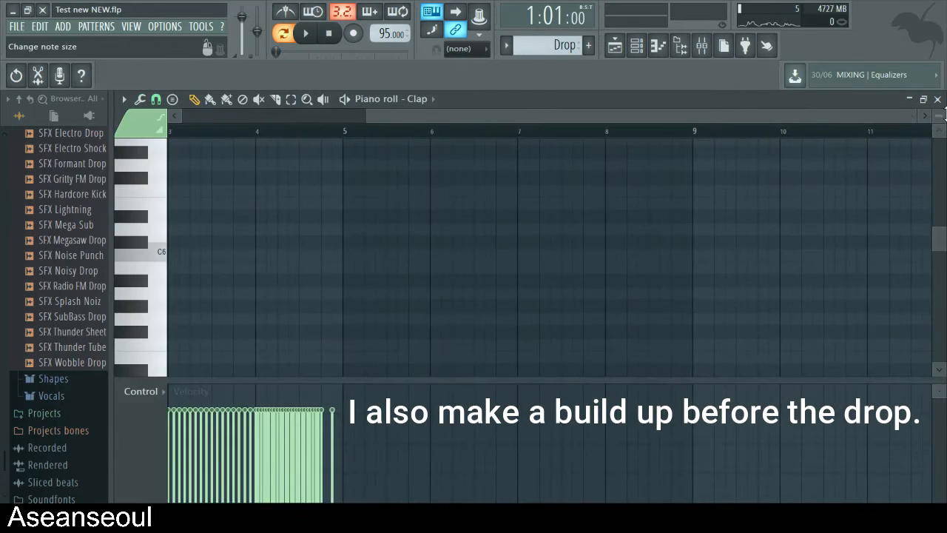
left_click(937, 99)
- Play the Drop pattern with its Channel rack steps in view, then stop and return to the playlist
scroll(638, 362, "down", 1)
key("space")
scroll(639, 361, "up", 6)
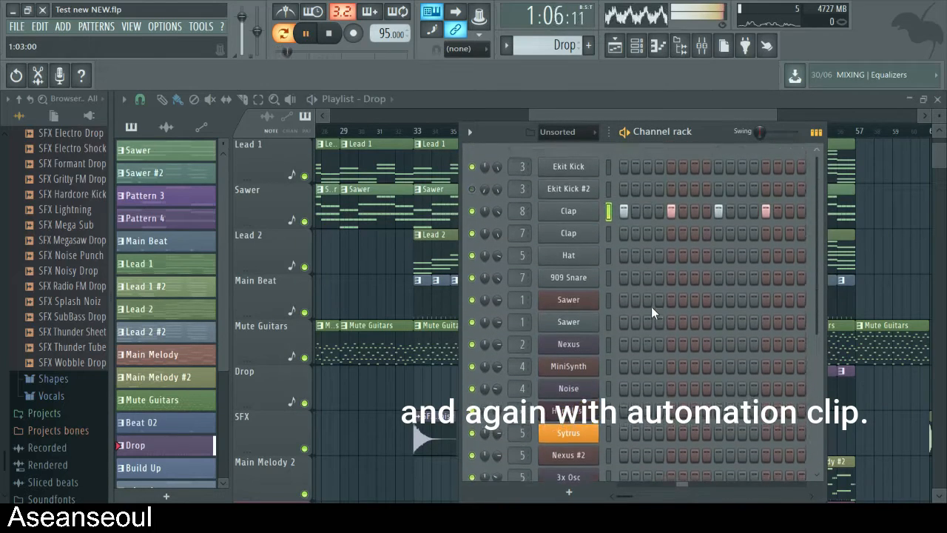
scroll(666, 326, "down", 6)
key("F6")
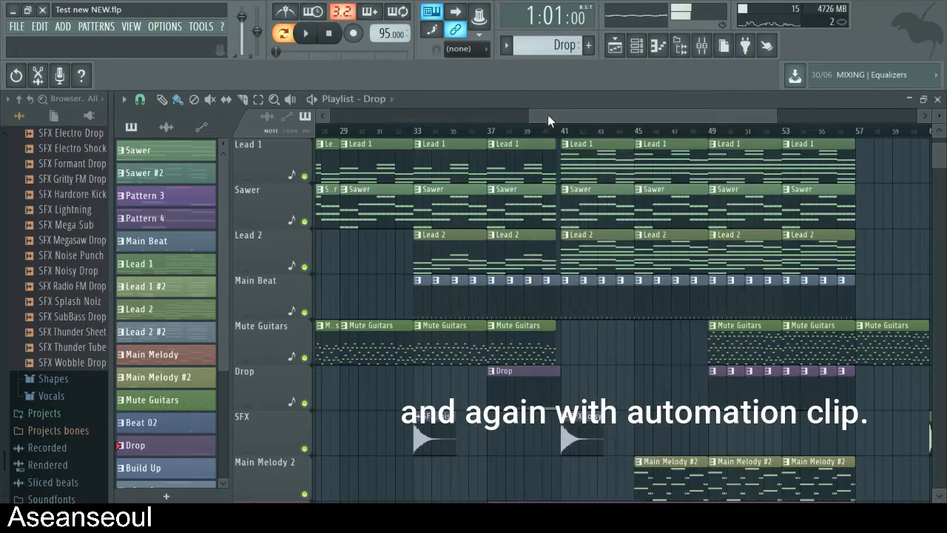
- Activate only the Clap pitch, Sytrus #2 pitch and Insert 8 volume automation tracks, and set the playback position to bar 37
scroll(511, 293, "down", 5)
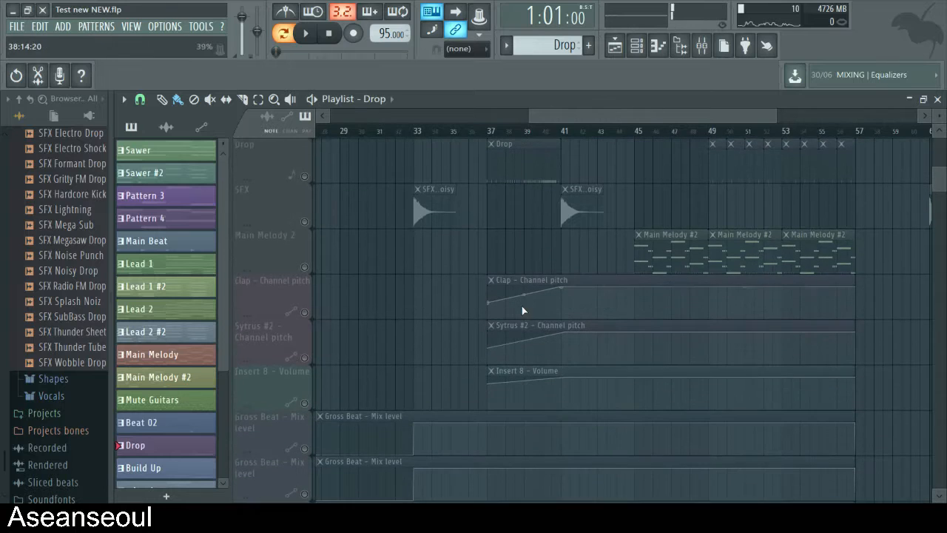
left_click(304, 312)
left_click(304, 358)
left_click(304, 402)
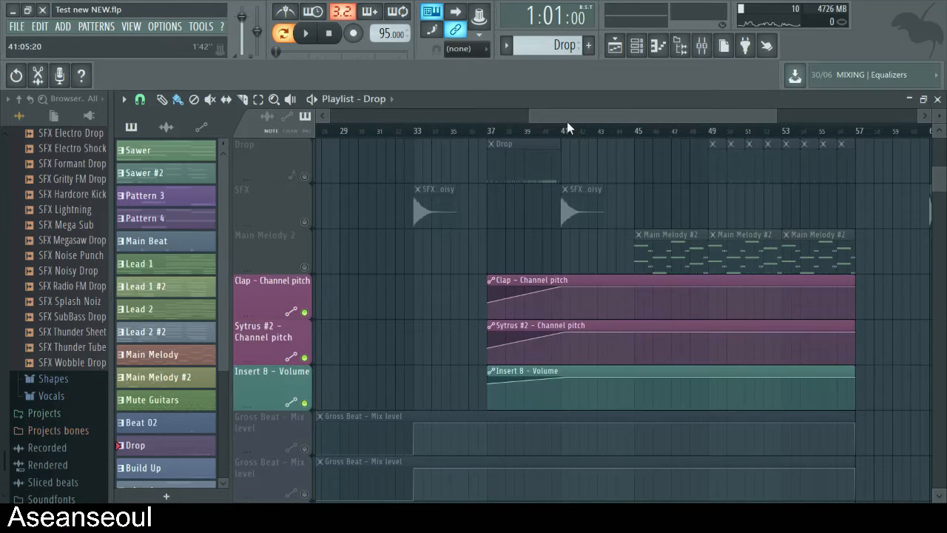
left_click(492, 138)
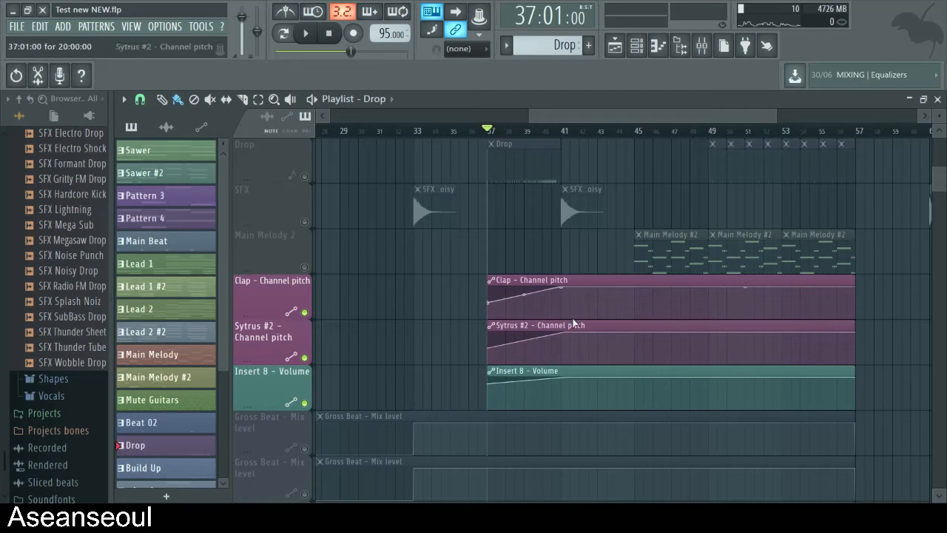
scroll(570, 310, "up", 5)
key("space")
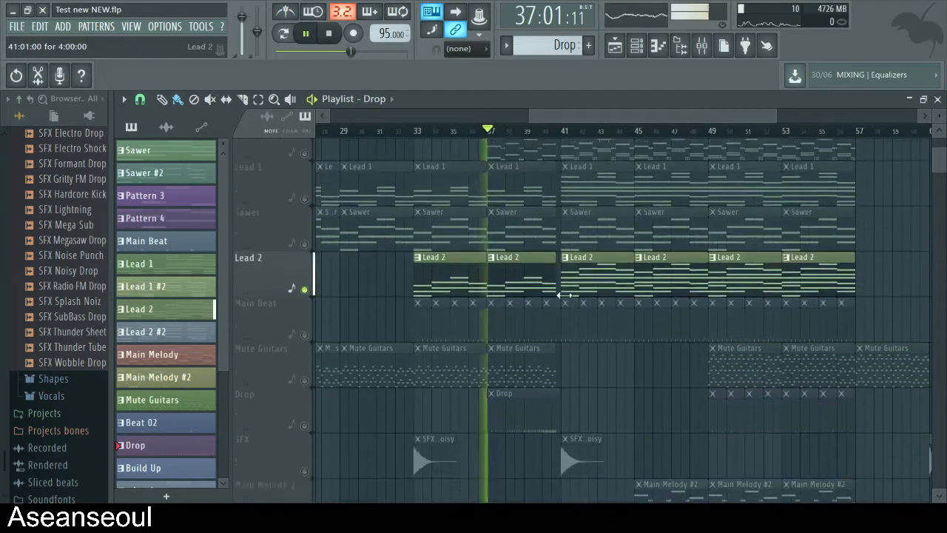
scroll(566, 294, "down", 5)
key("space")
scroll(551, 249, "up", 6)
left_click(305, 312)
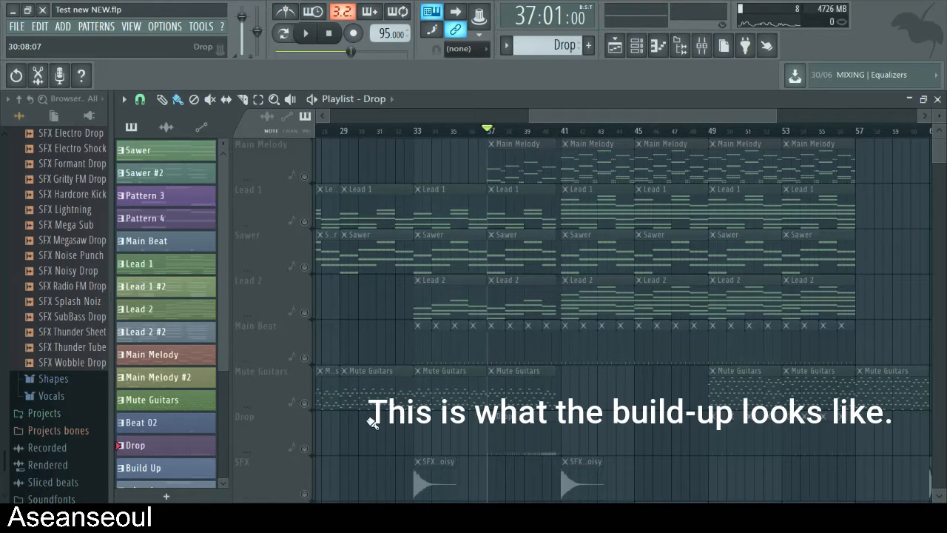
- Activate the Drop track together with the Clap pitch, Sytrus #2 pitch and Insert 8 volume automation tracks
left_click(304, 448)
scroll(697, 321, "down", 5)
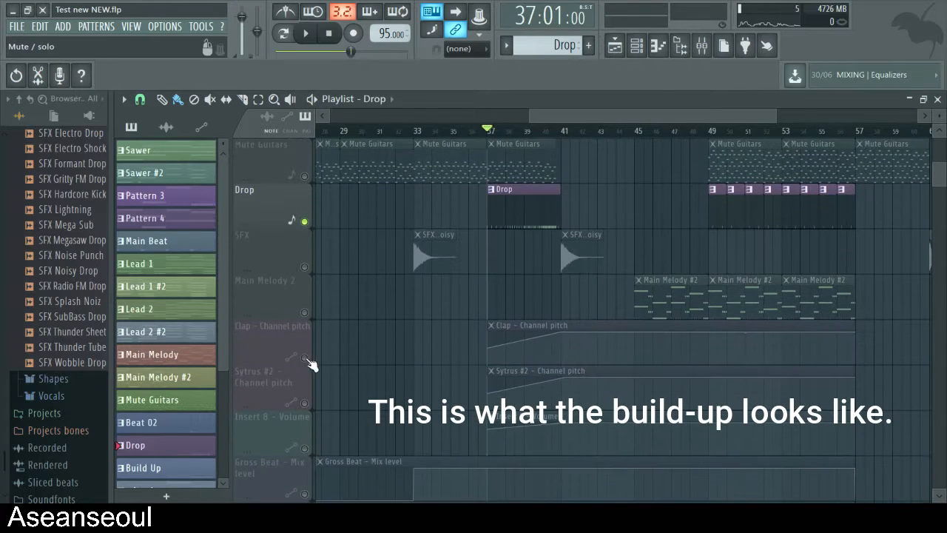
left_click(304, 358)
left_click(304, 403)
left_click(304, 449)
- Play the isolated build-up with its automation from bar 37, then stop playback
key("space")
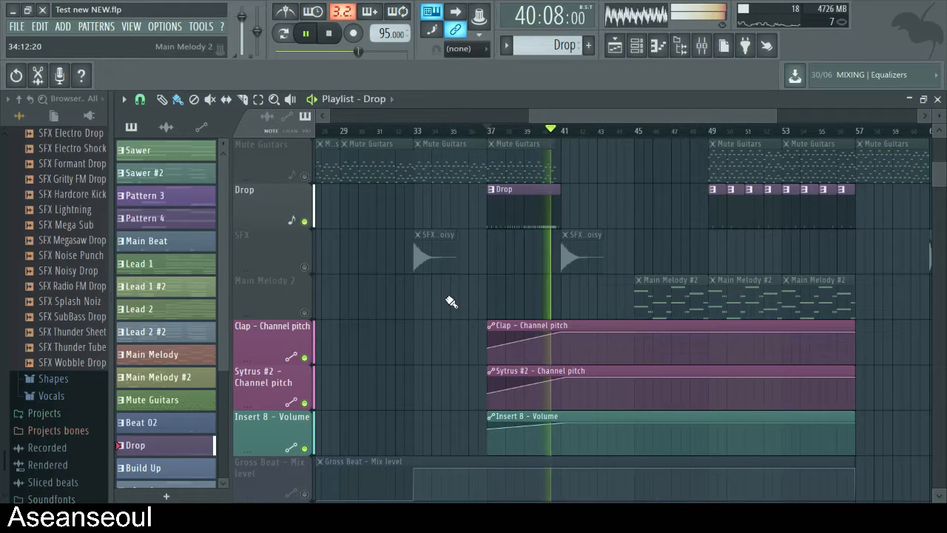
key("space")
scroll(500, 323, "up", 3)
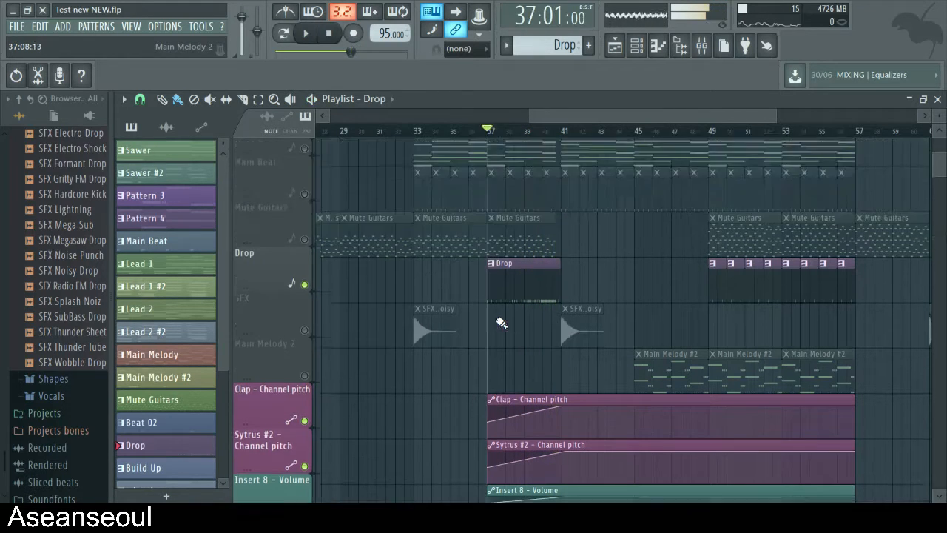
- Reactivate all playlist tracks and audition the Main Melody pattern on its own, then stop playback
right_click(304, 357)
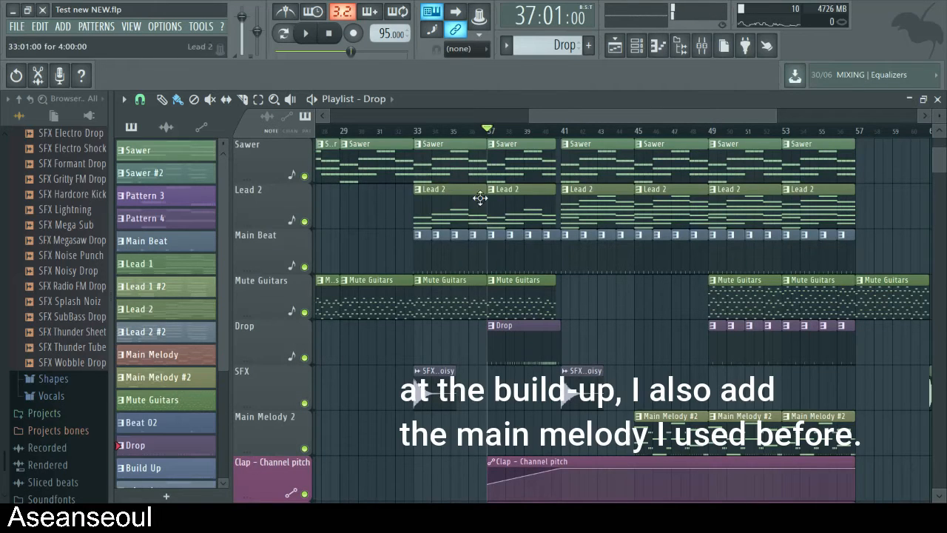
scroll(528, 193, "up", 2)
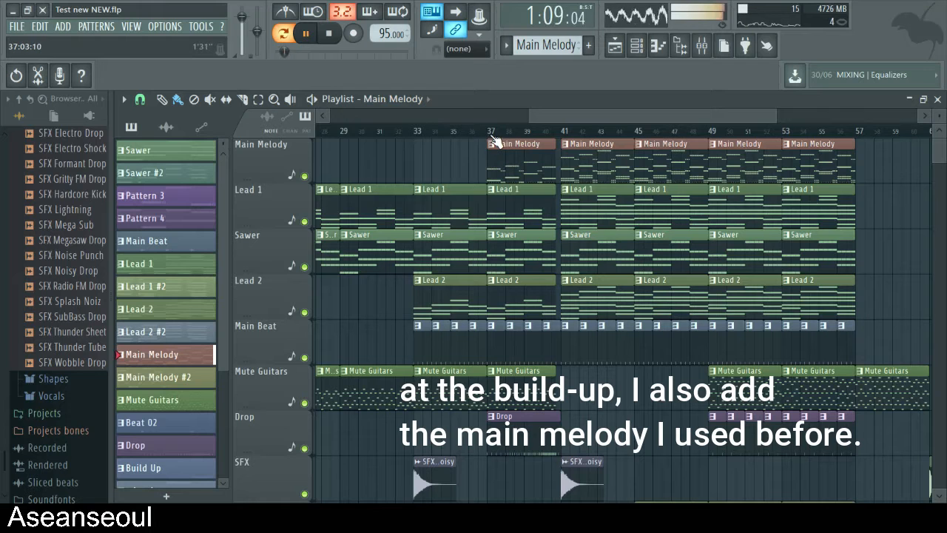
key("space")
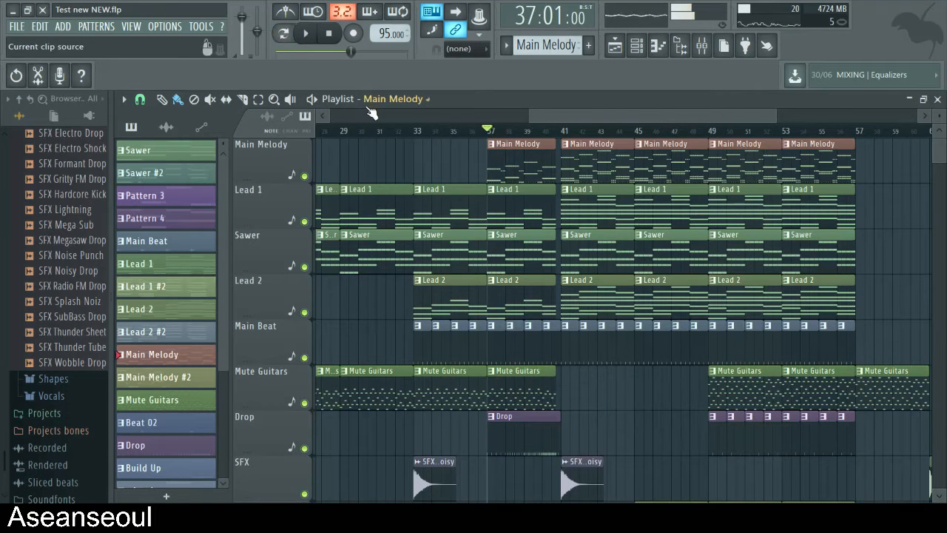
- Play the full build-up from bar 37 with all tracks active while reviewing its clips and automation, then stop playback
scroll(694, 286, "down", 2)
scroll(694, 286, "up", 2)
key("space")
scroll(542, 317, "down", 5)
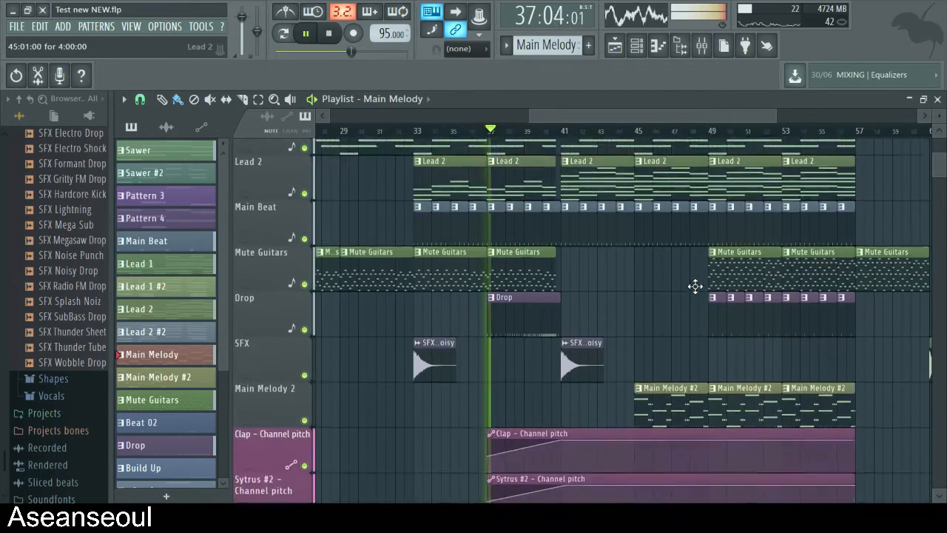
scroll(542, 317, "down", 3)
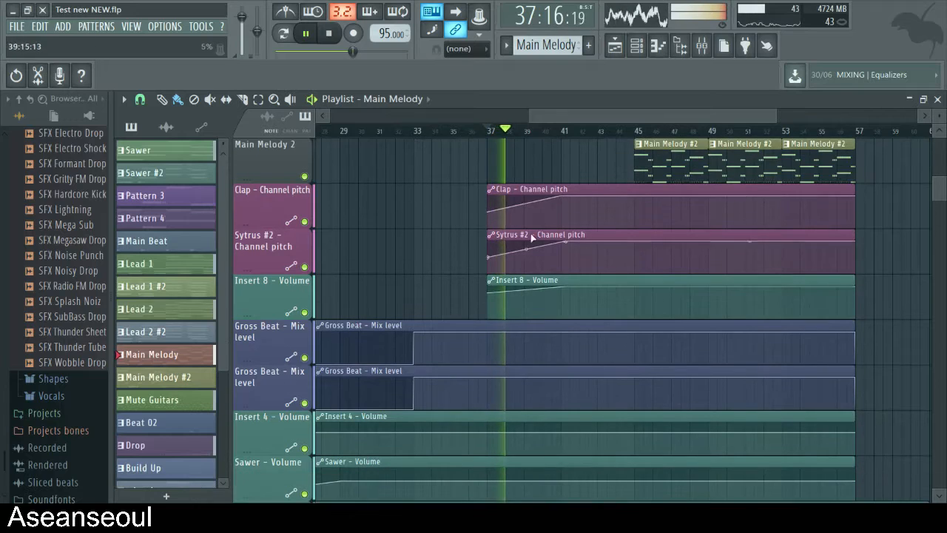
scroll(588, 348, "up", 8)
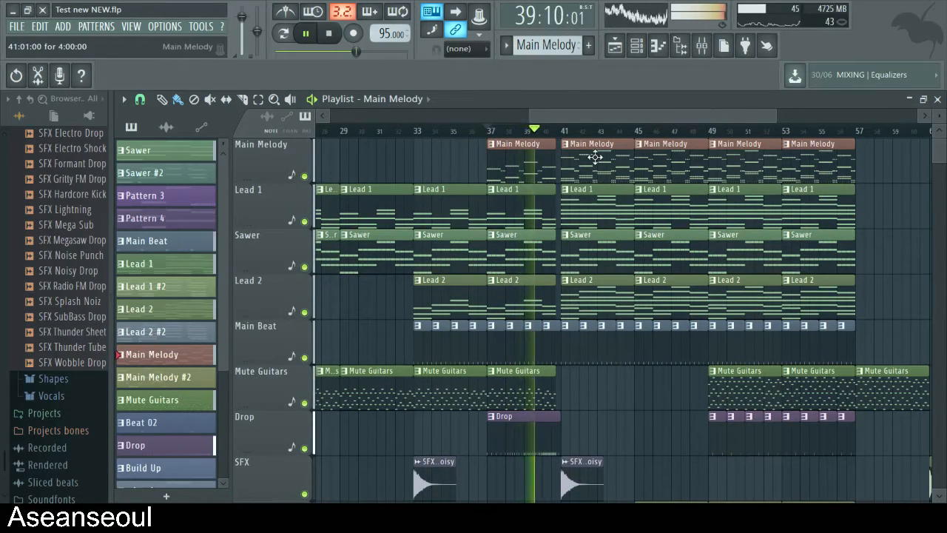
scroll(588, 185, "down", 5)
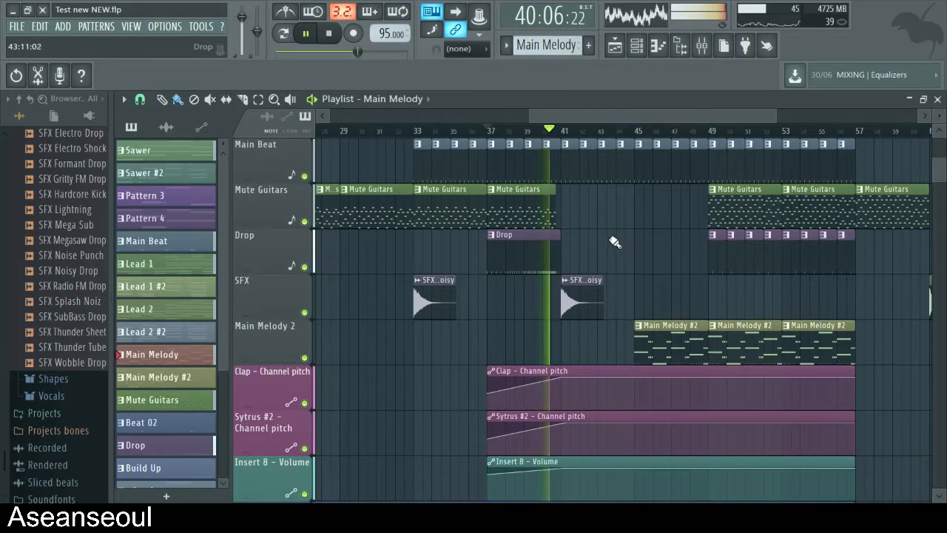
left_click_drag(604, 113, 619, 114)
key("space")
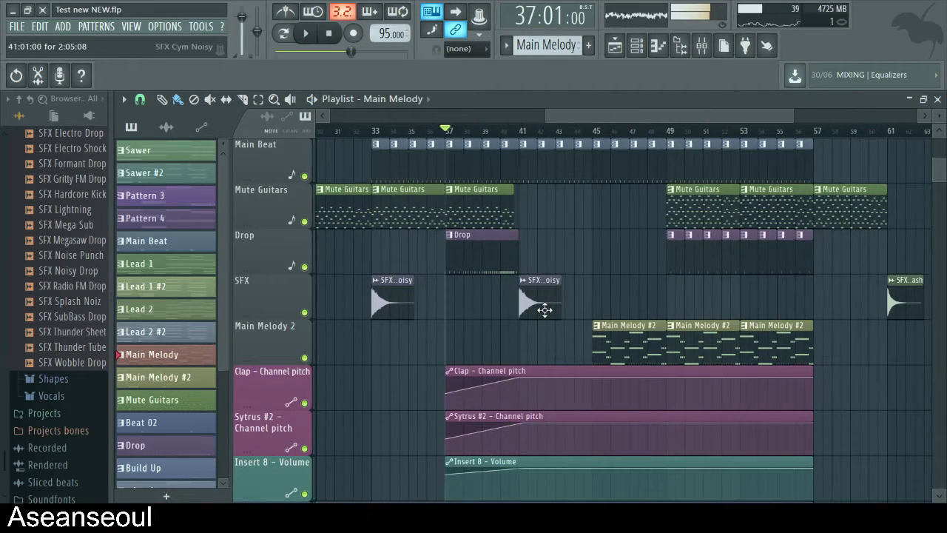
- Solo the SFX track and play its noisy cymbal clip at bar 41, then stop and reactivate all tracks
scroll(545, 310, "up", 4)
scroll(634, 292, "down", 3)
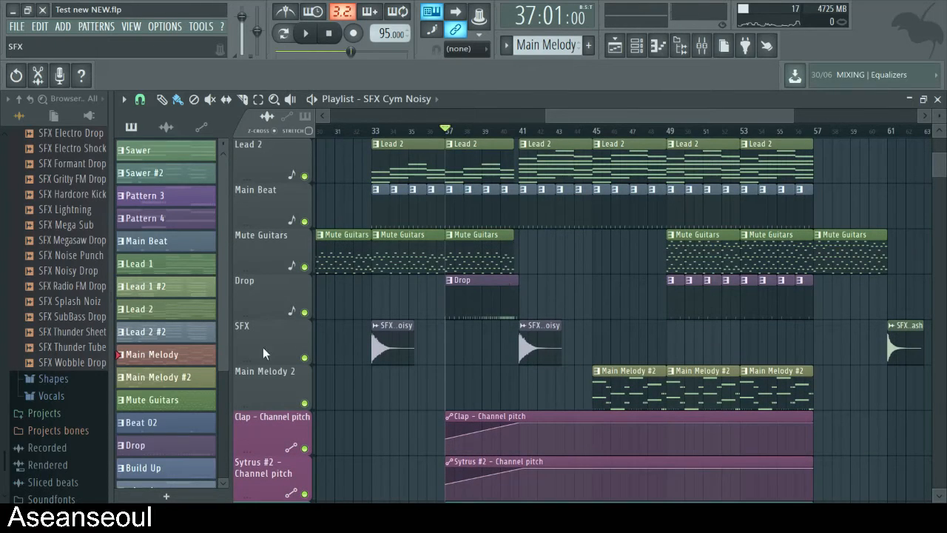
right_click(304, 357)
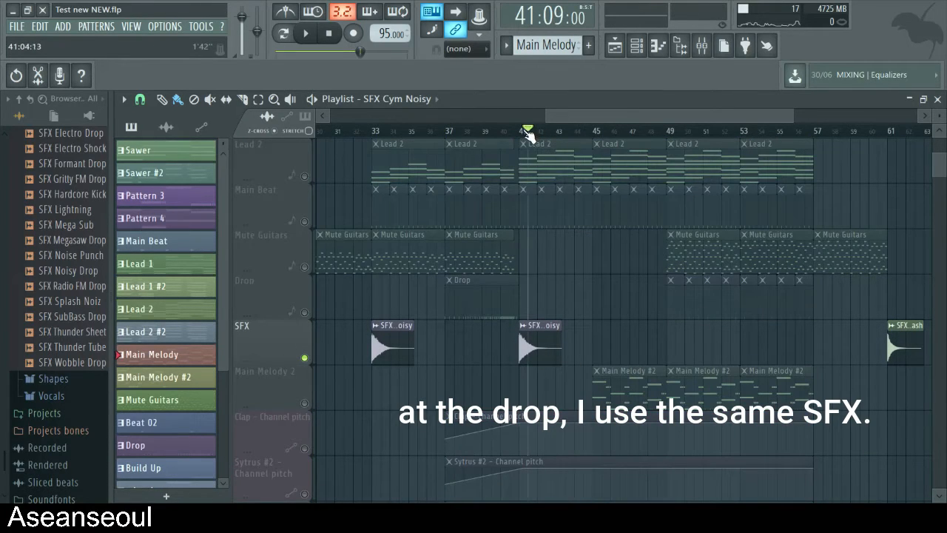
key("space")
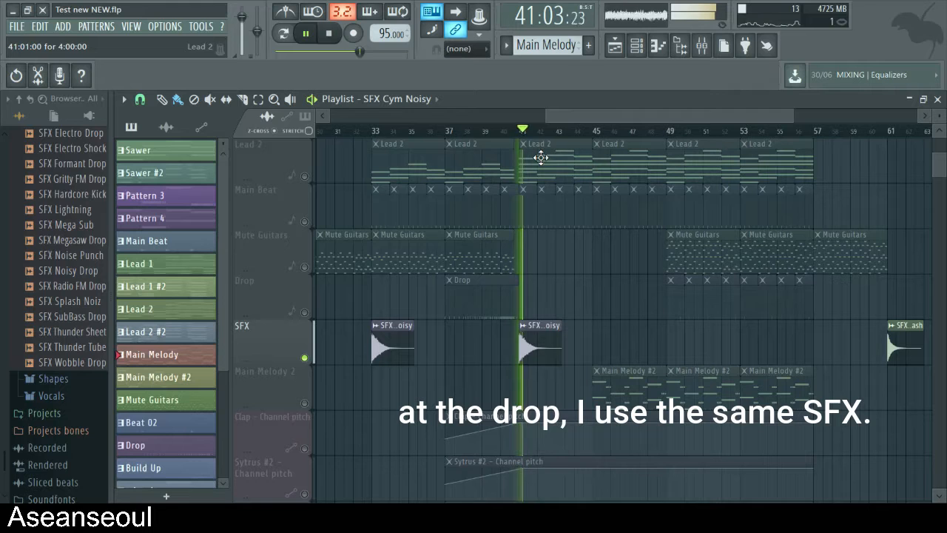
right_click(304, 357)
key("space")
scroll(551, 324, "up", 3)
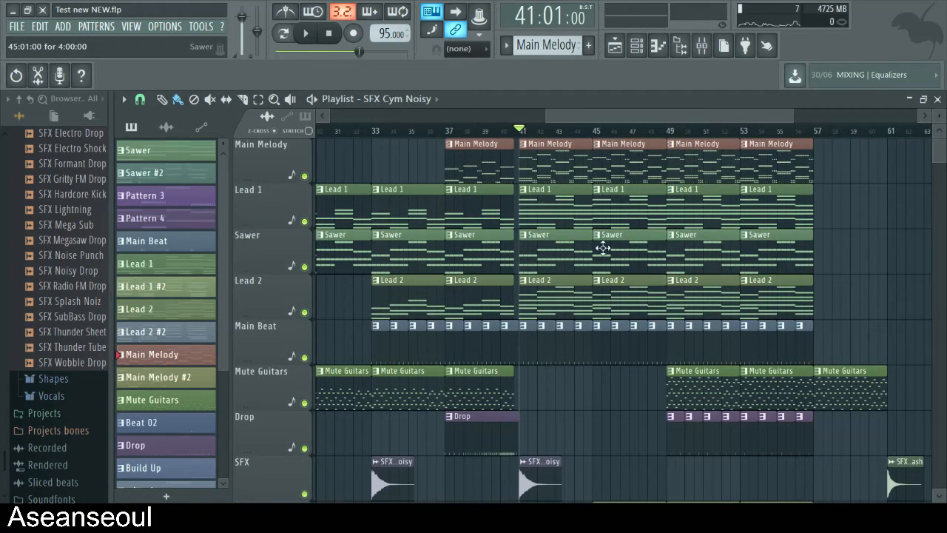
- Open the Lead 1 clip at bar 41 in the Piano roll and play its lower-octave notes from bar 1 in pattern mode
double_click(550, 203)
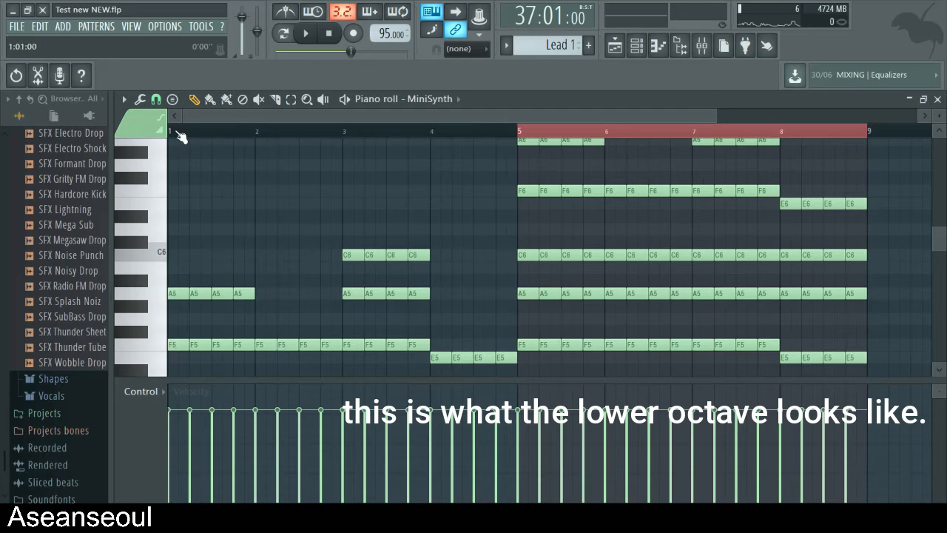
left_click(287, 45)
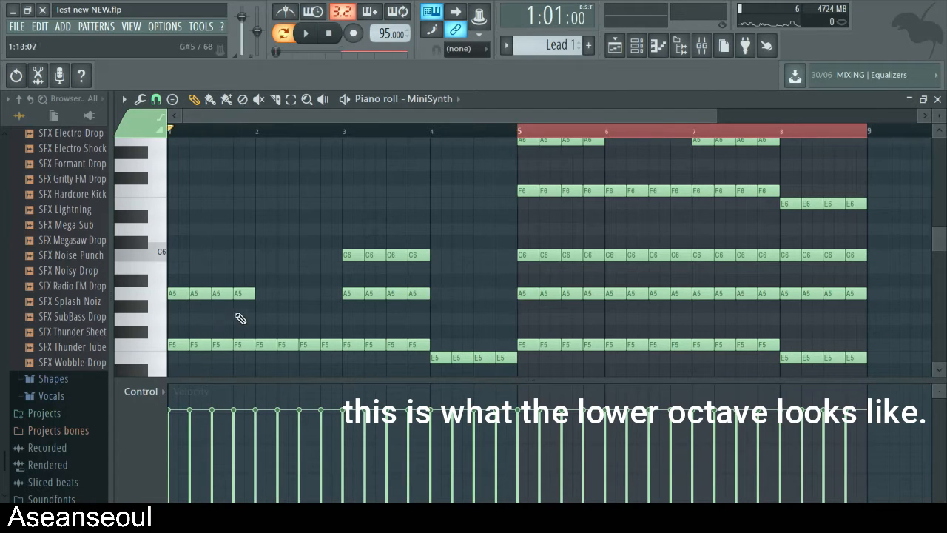
scroll(238, 317, "up", 2)
scroll(233, 296, "down", 2)
key("space")
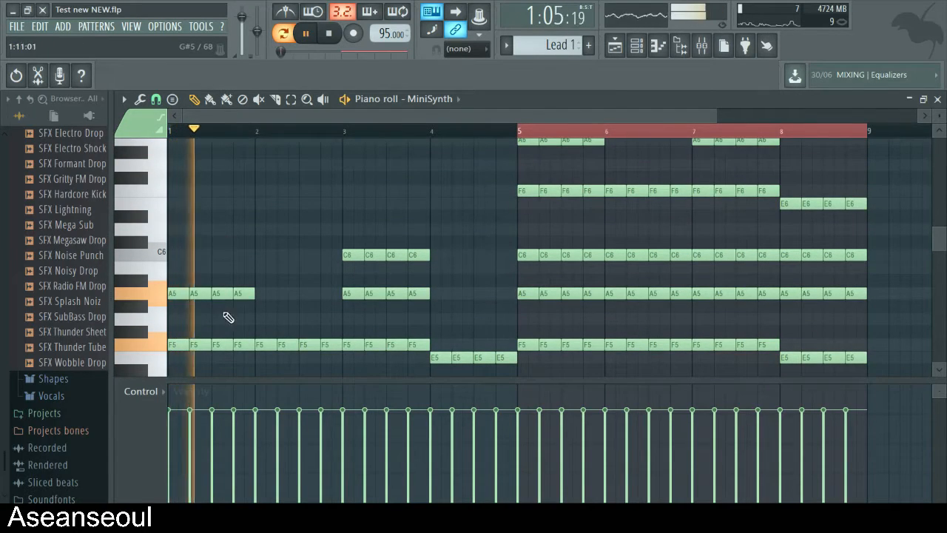
key("space")
- Play the higher-octave Lead 1 notes from bar 5, then stop and return to the playlist
left_click_drag(387, 114, 451, 124)
scroll(492, 209, "up", 2)
scroll(485, 210, "down", 2)
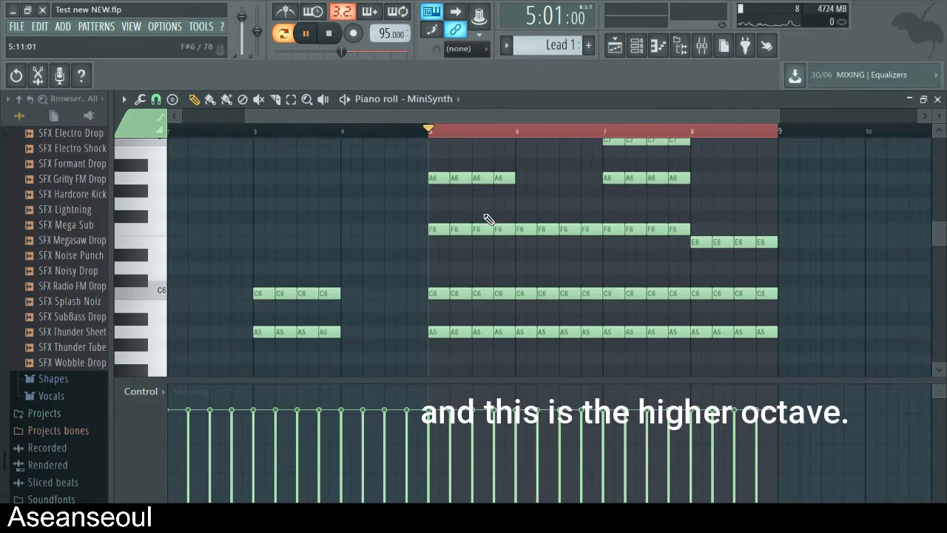
key("space")
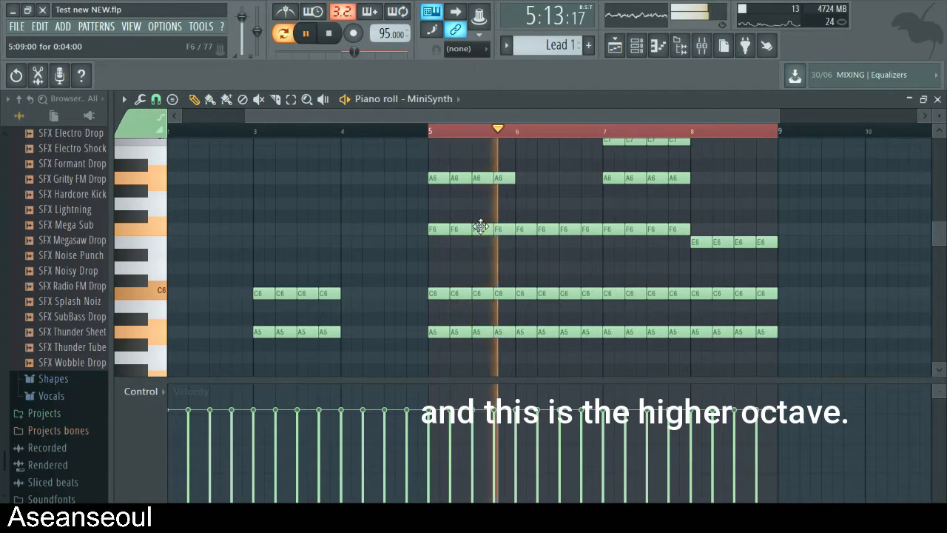
key("space")
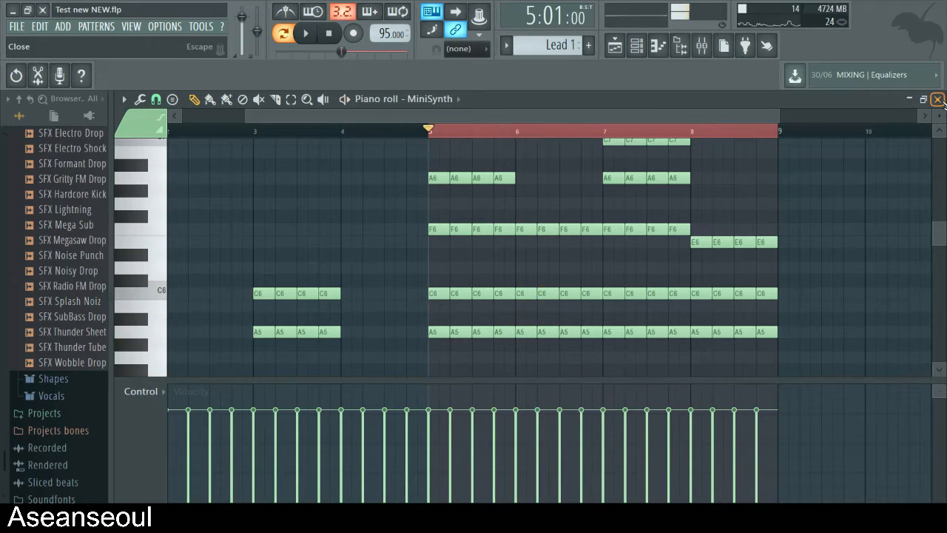
left_click(937, 98)
left_click(574, 122)
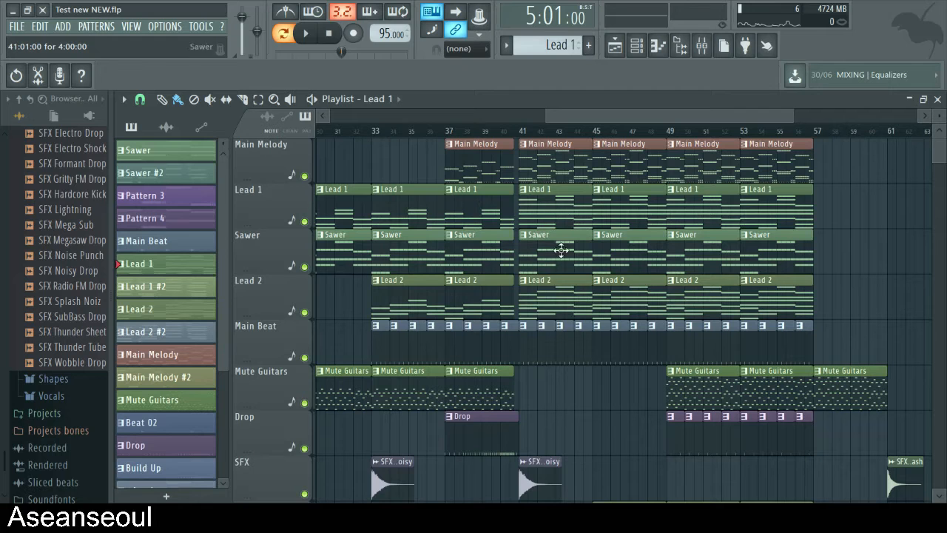
- Open the Main Melody clip at bar 41 in the Piano roll and play its higher-octave Sytrus notes from bar 5
double_click(534, 155)
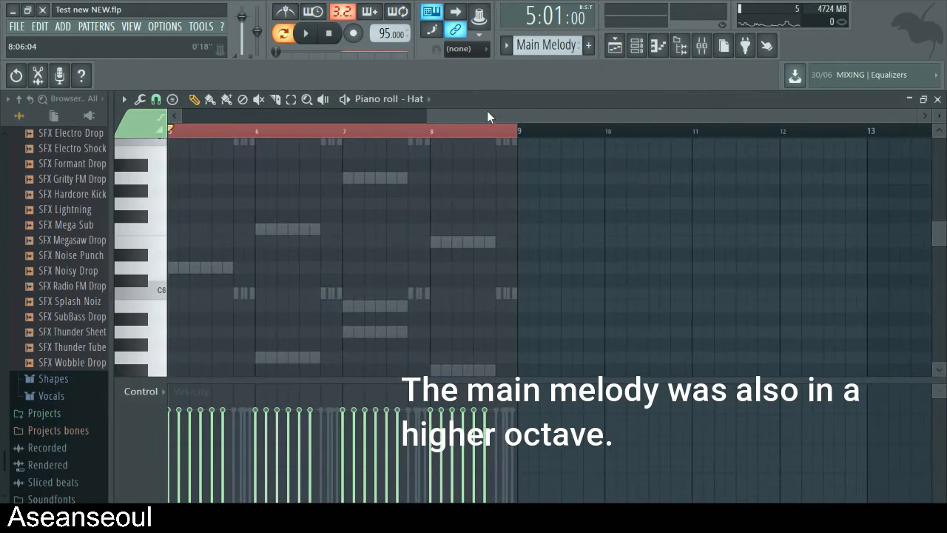
scroll(397, 221, "up", 4)
left_click(393, 130)
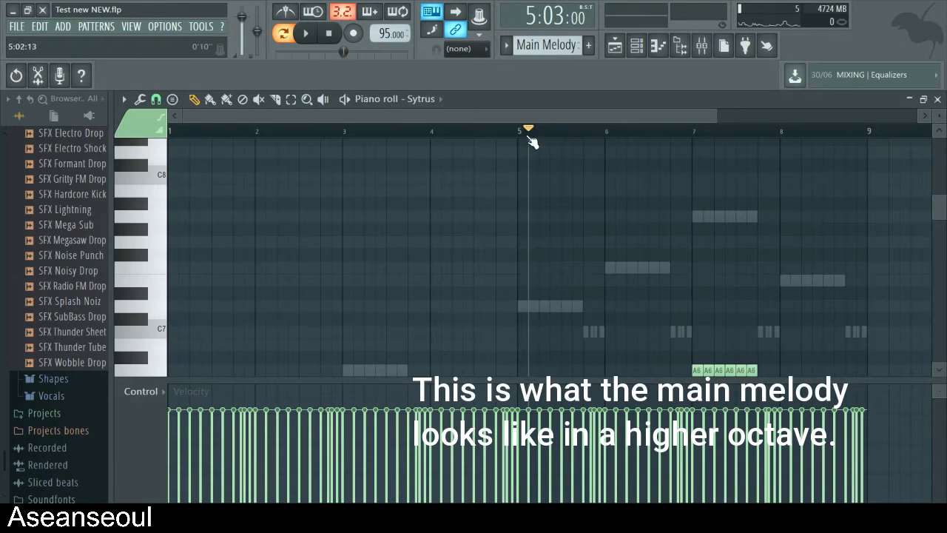
scroll(602, 323, "down", 4)
key("space")
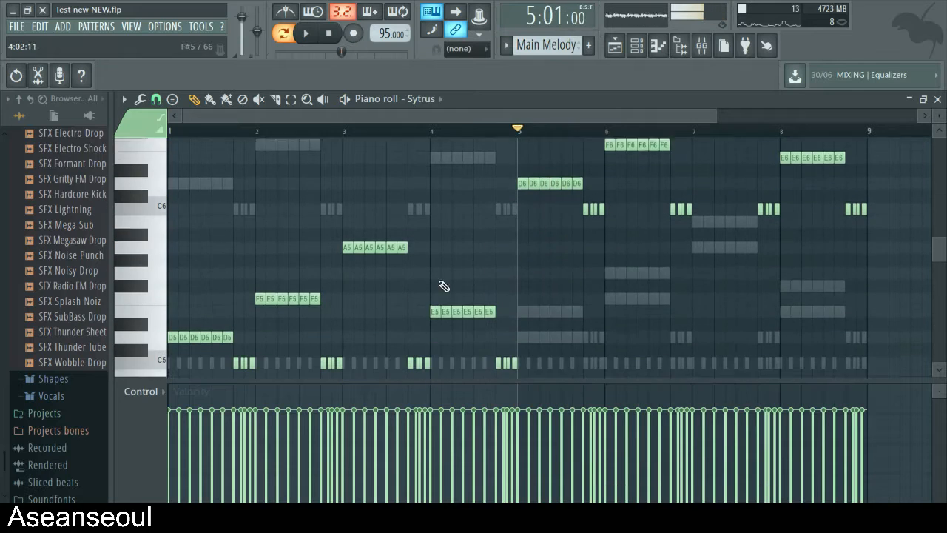
- Play the lower-octave Sytrus notes of the Main Melody from bar 1 for comparison, then stop playback
scroll(428, 273, "down", 1)
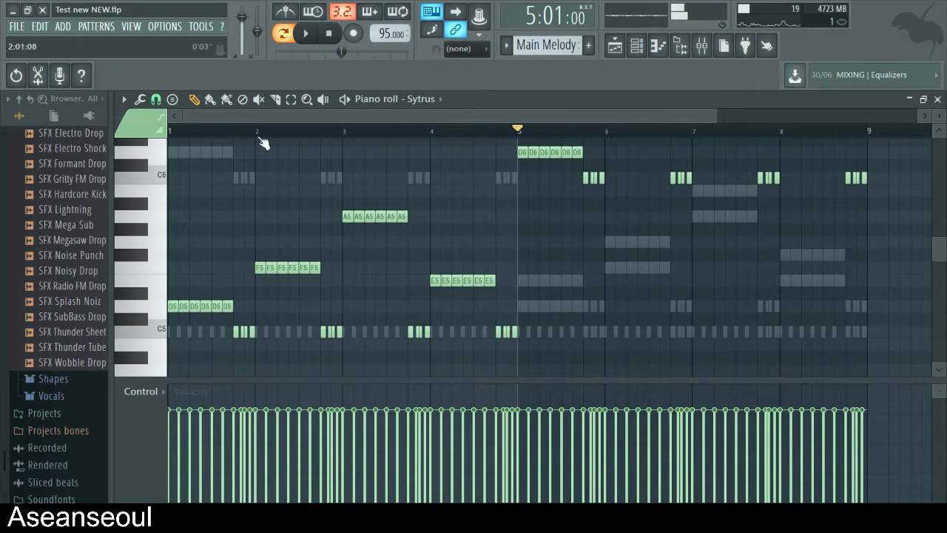
key("space")
scroll(543, 289, "up", 4)
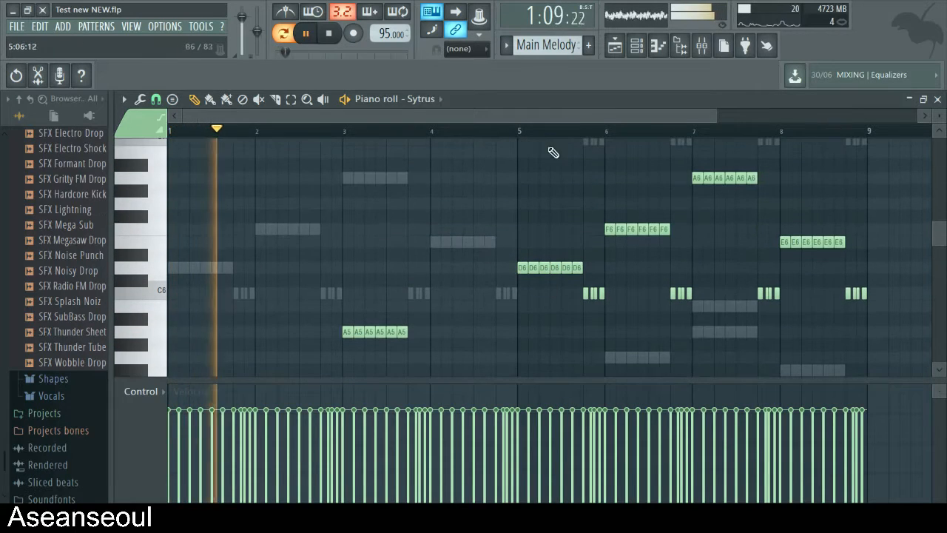
key("space")
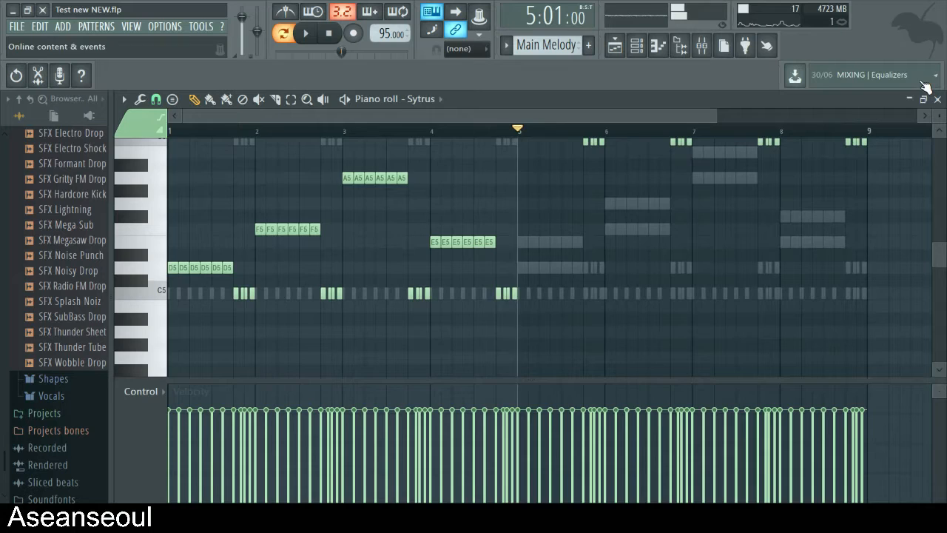
key("space")
- Play the Main Melody from bar 5 while viewing the Nexus #2 notes in the Piano roll, then return to the Channel rack over the playlist
key("F6")
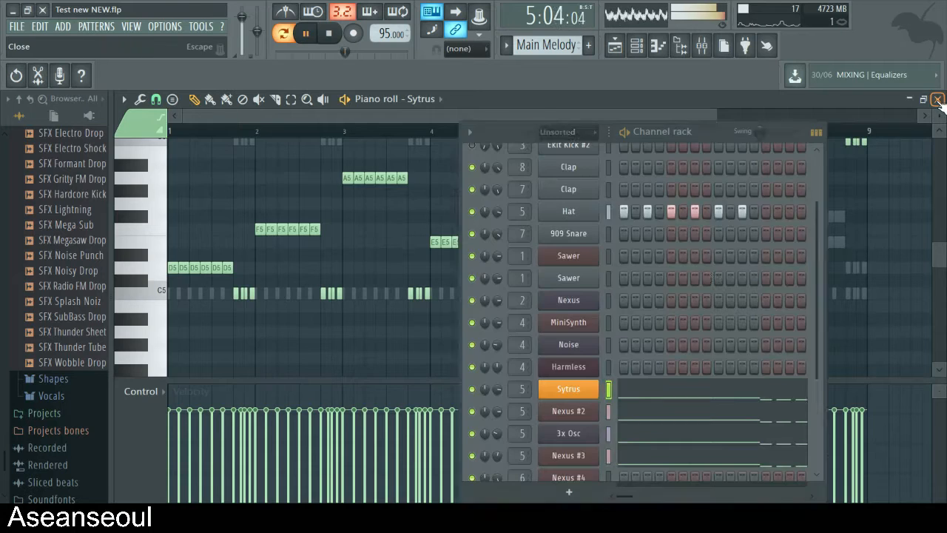
key("F5")
left_click(653, 413)
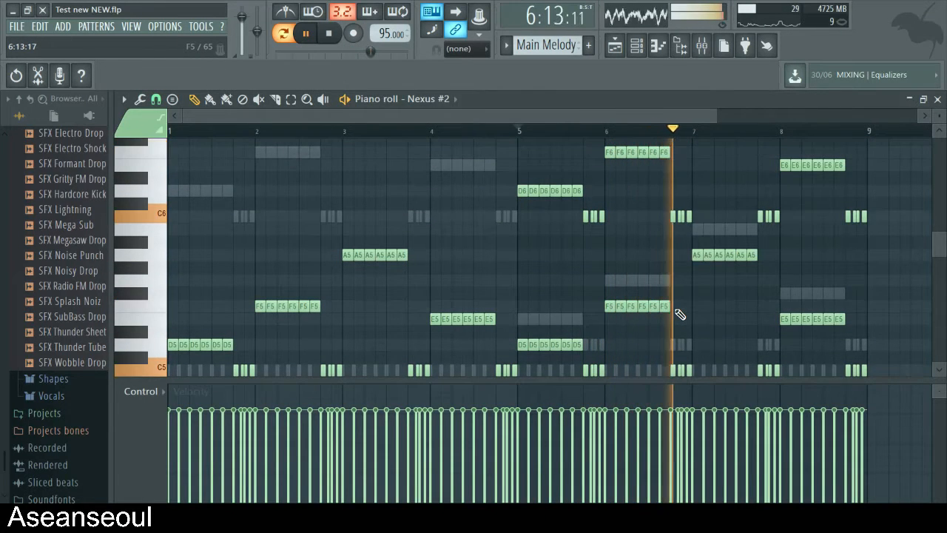
key("F6")
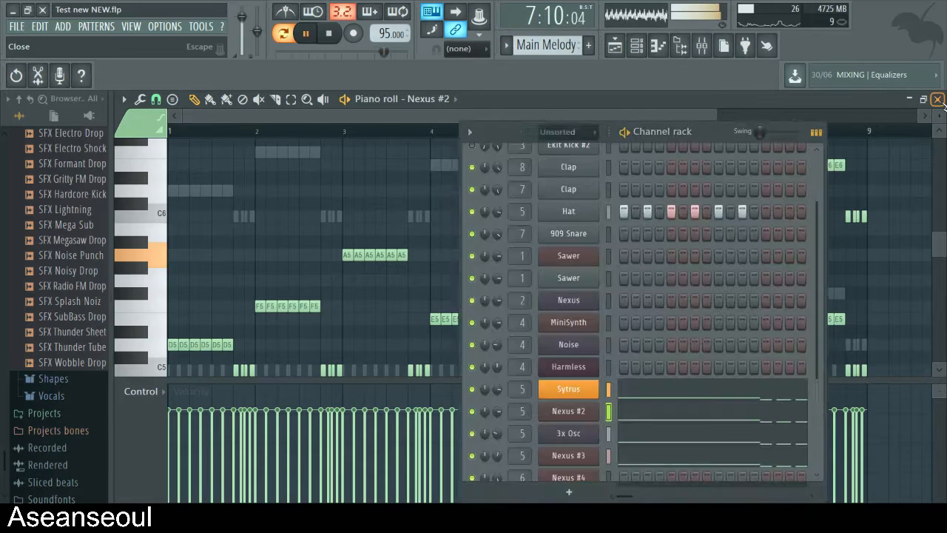
key("F5")
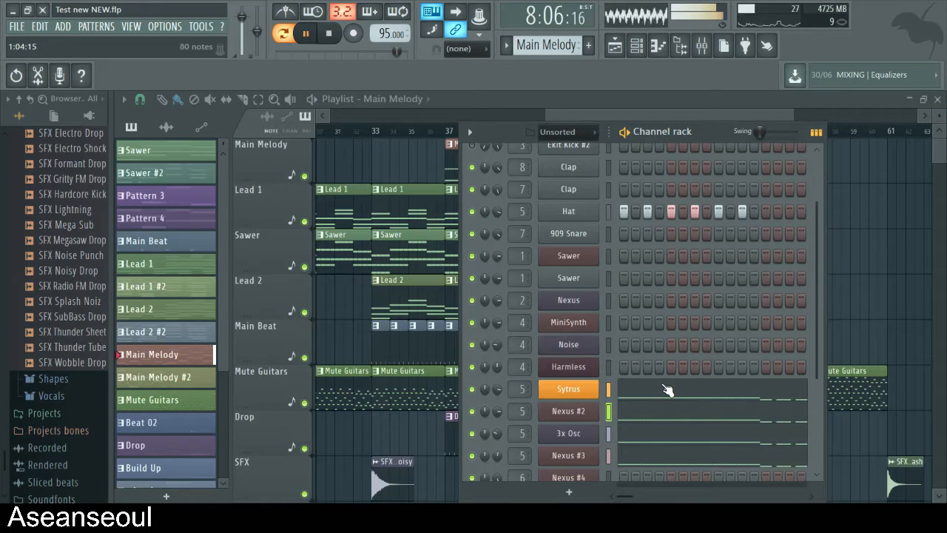
- Open the Sytrus channel settings and compare the main melody's sound with Porta off and on, then stop playback with Porta on
left_click(574, 394)
left_click(641, 186)
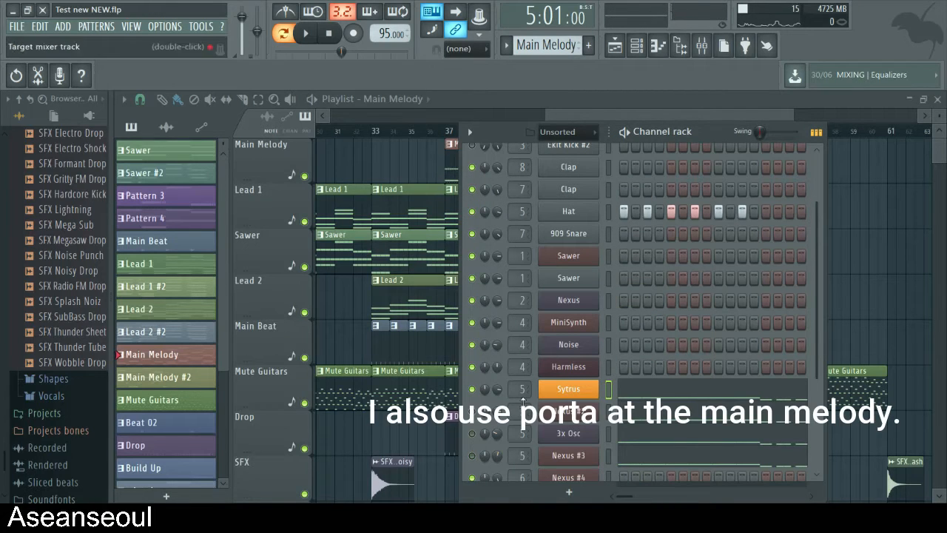
left_click(584, 394)
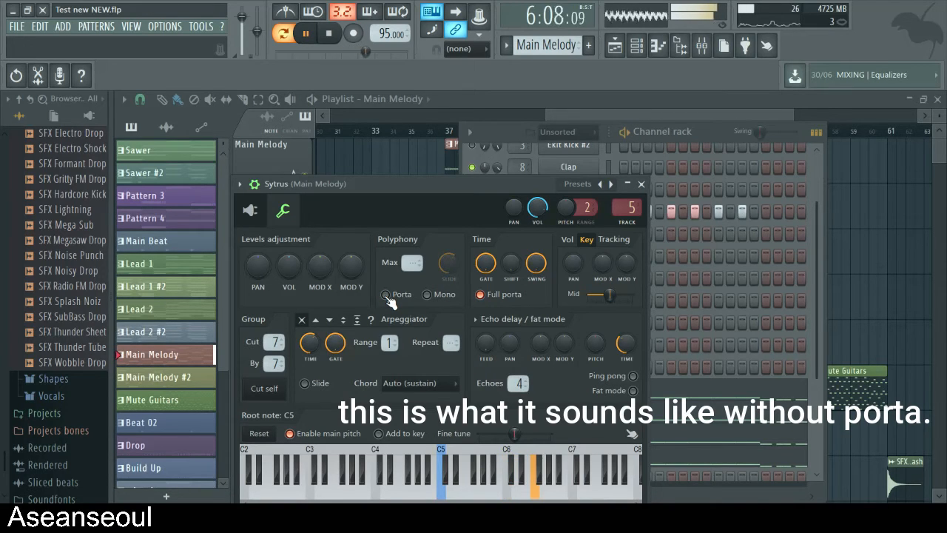
key("space")
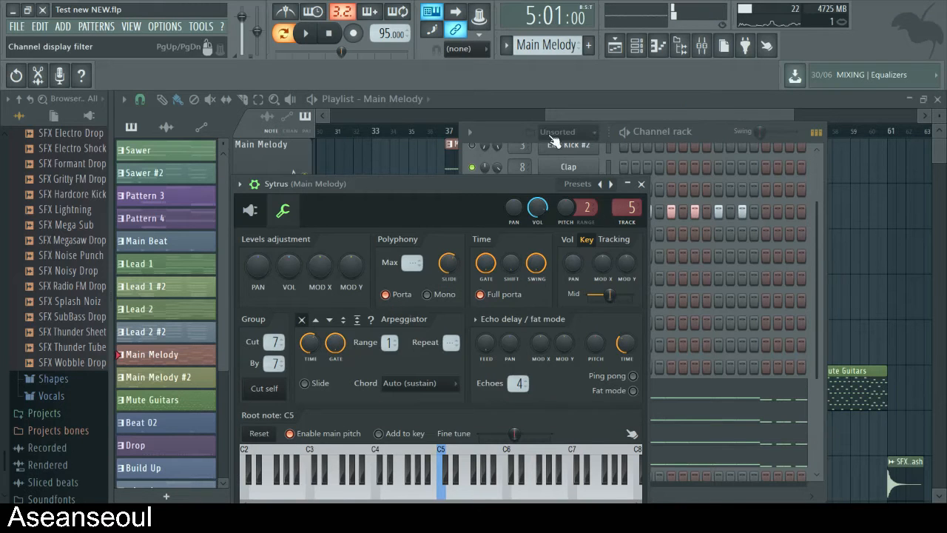
- Reactivate the muted main melody channels, and play the full drop from bar 41 in song mode
left_click(553, 141)
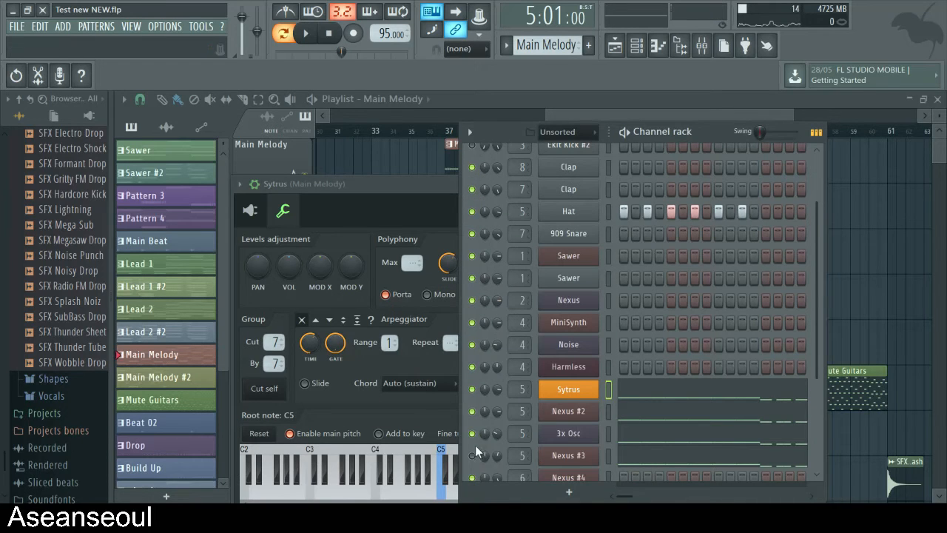
scroll(518, 421, "up", 2)
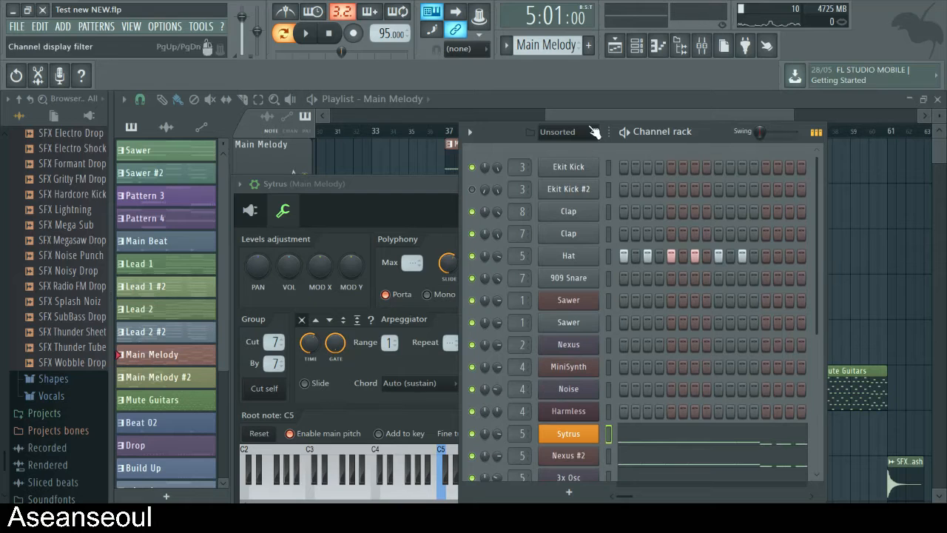
left_click(581, 118)
left_click(528, 132)
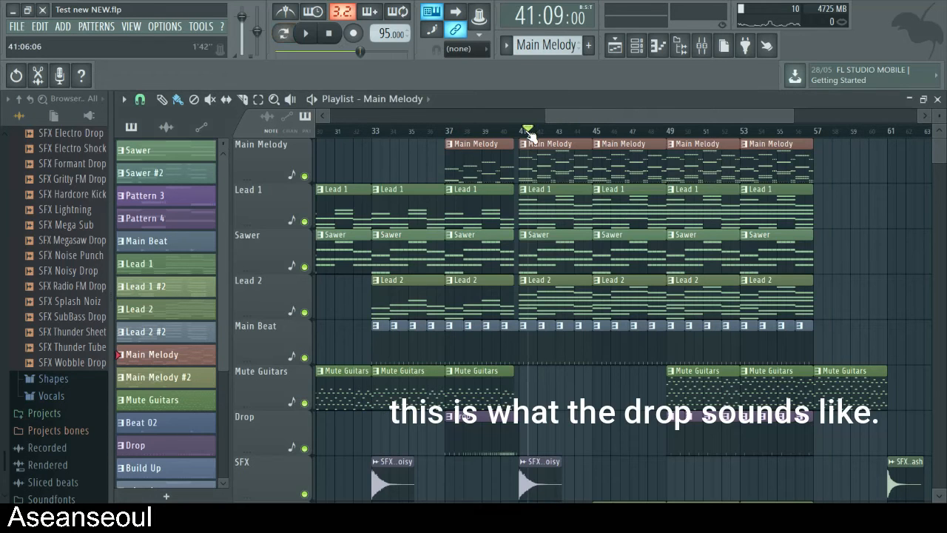
key("space")
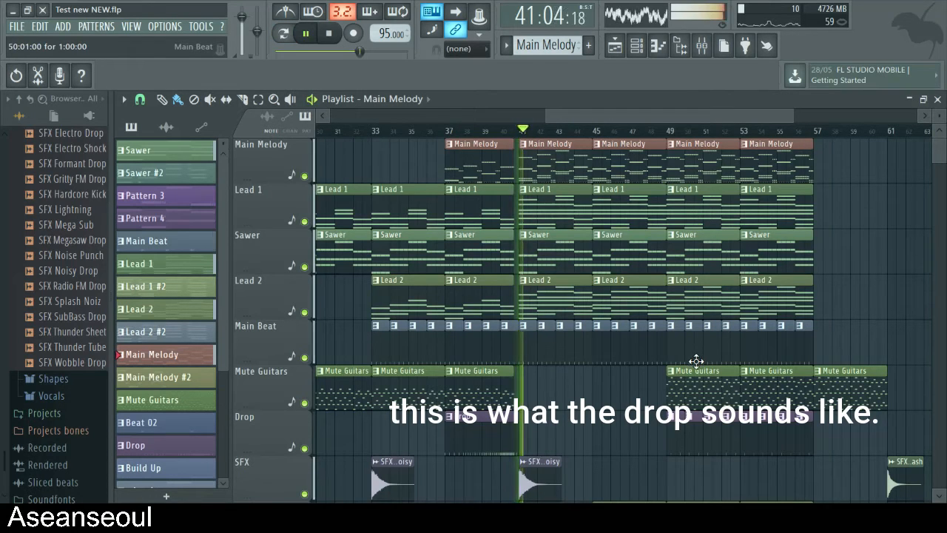
- Look over the playlist tracks while the drop plays from bar 41, then stop playback at the Main Melody 2 track
scroll(696, 362, "down", 3)
scroll(698, 363, "up", 3)
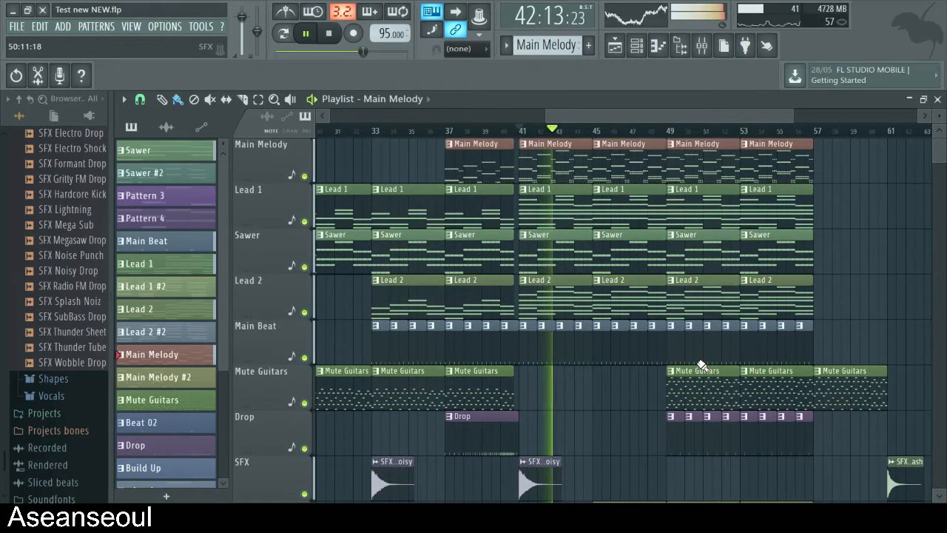
scroll(701, 364, "down", 1)
scroll(701, 364, "up", 1)
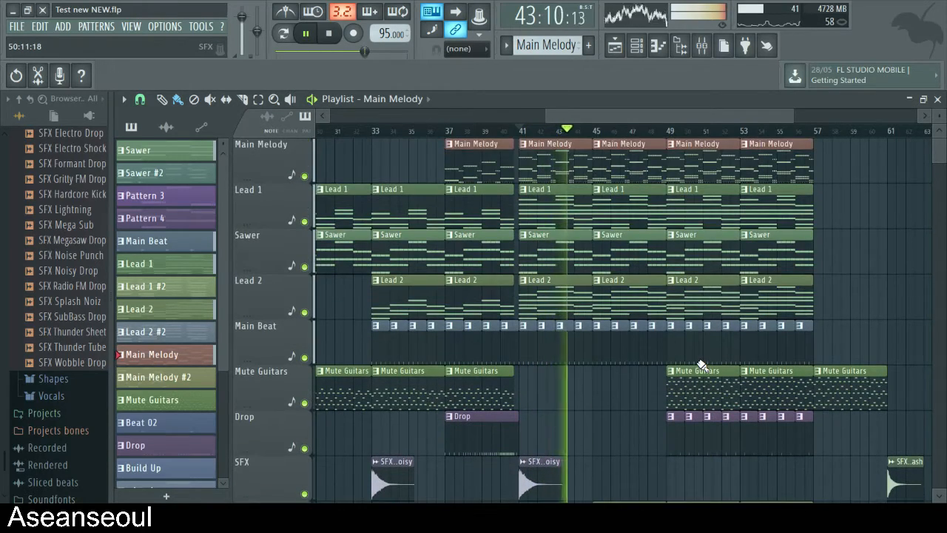
scroll(701, 365, "down", 3)
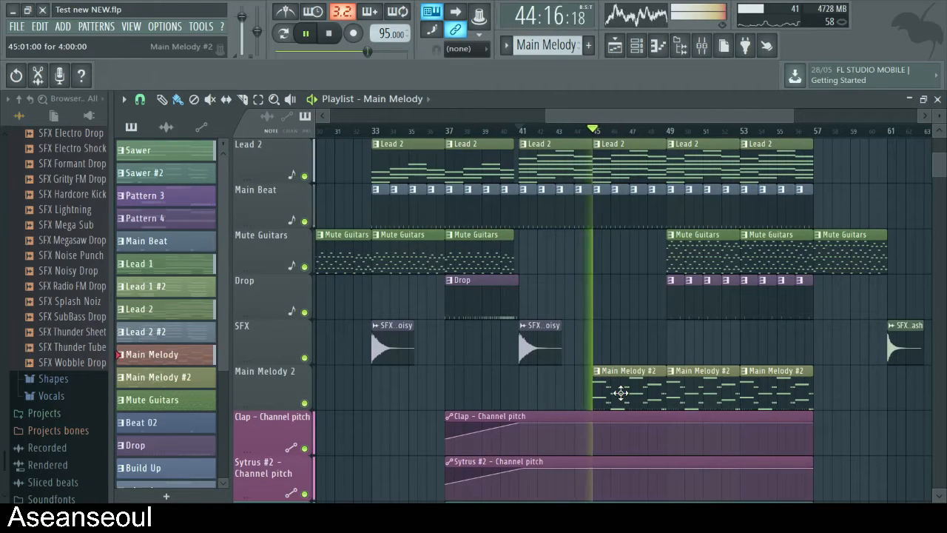
key("space")
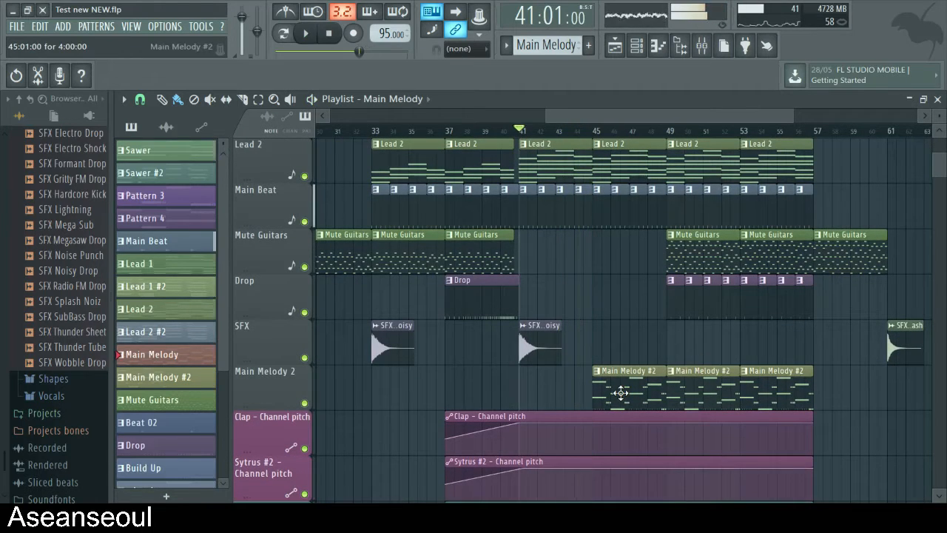
- Open the Main Melody #2 pattern, view its Hat notes in the Piano roll, then return to its melody channels in the Channel rack
double_click(620, 393)
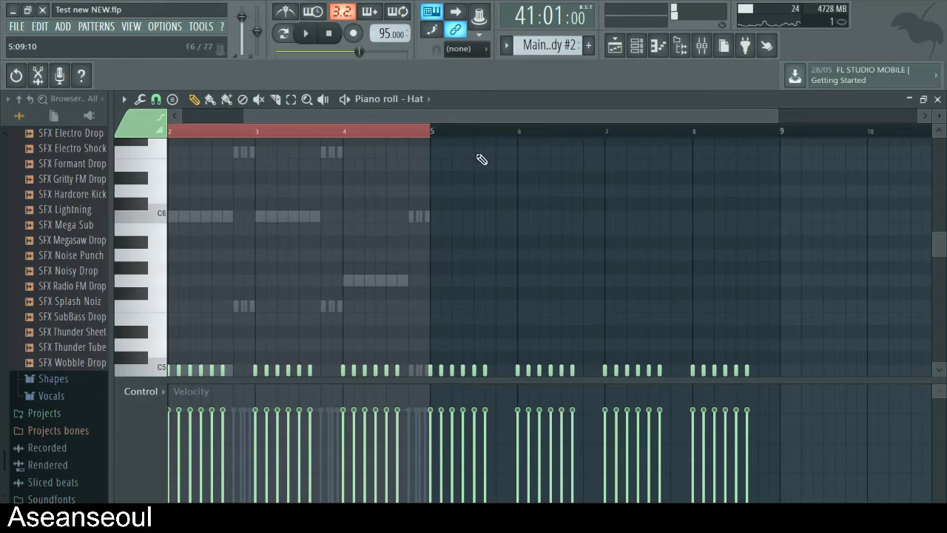
left_click_drag(425, 116, 203, 140)
scroll(292, 165, "down", 3)
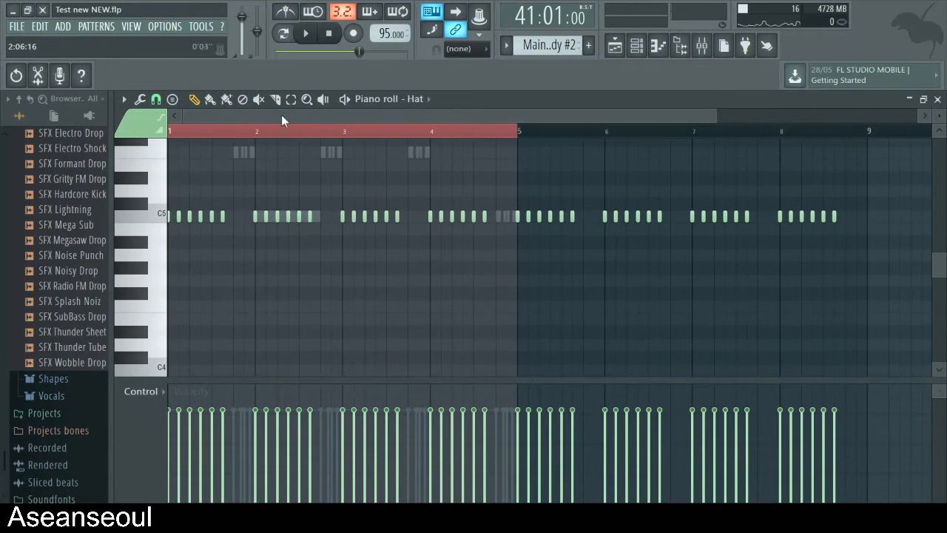
left_click(937, 99)
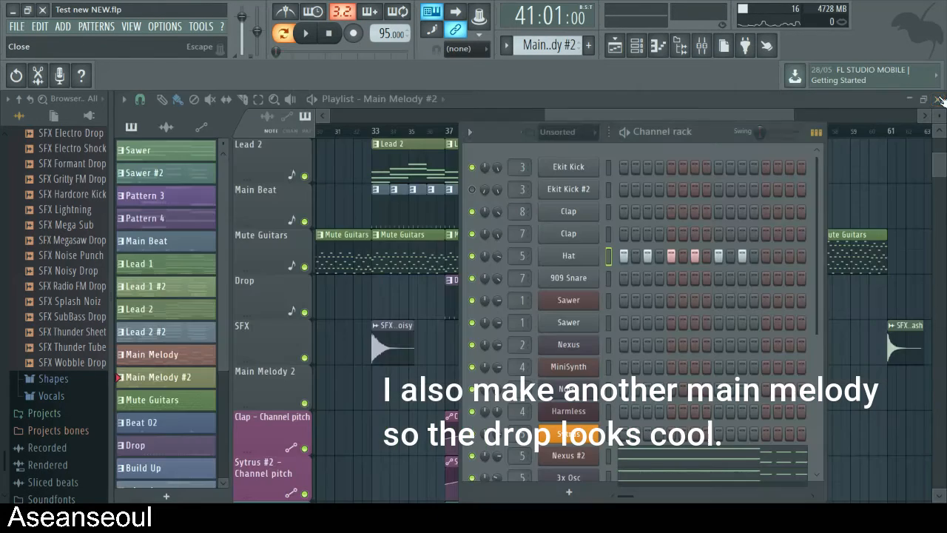
scroll(689, 285, "down", 5)
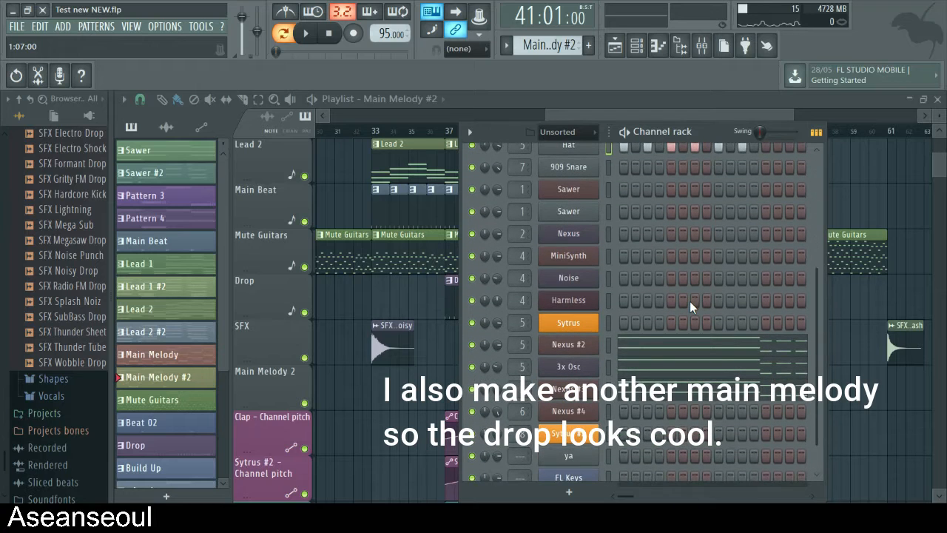
- Play the Main Melody #2 pattern and audition its Nexus #2, 3x Osc and Nexus #3 elements by muting channels, then stop playback
key("space")
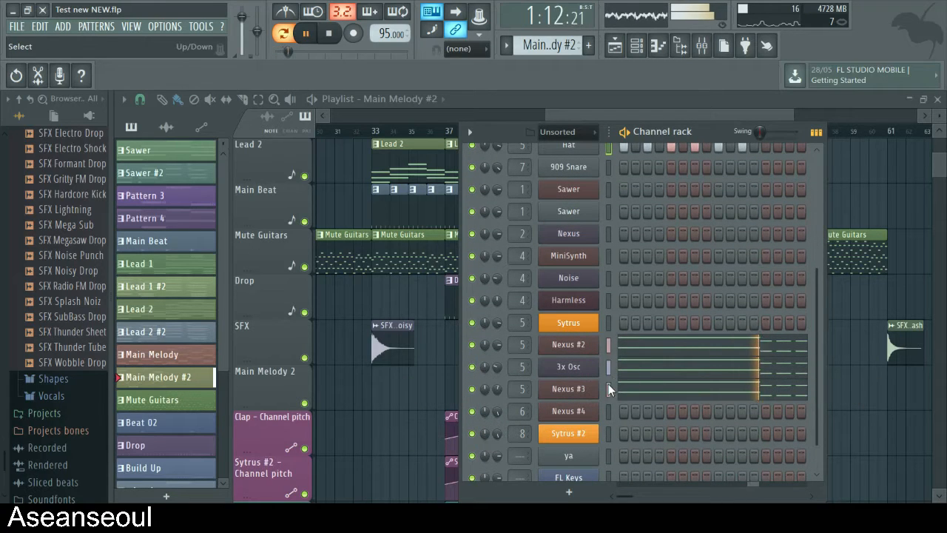
left_click_drag(516, 128, 393, 140)
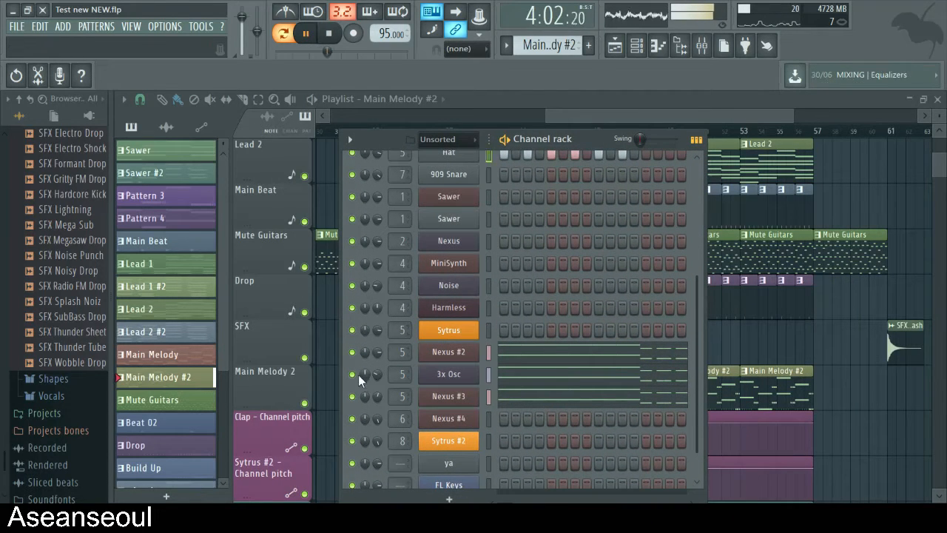
key("space")
key("space")
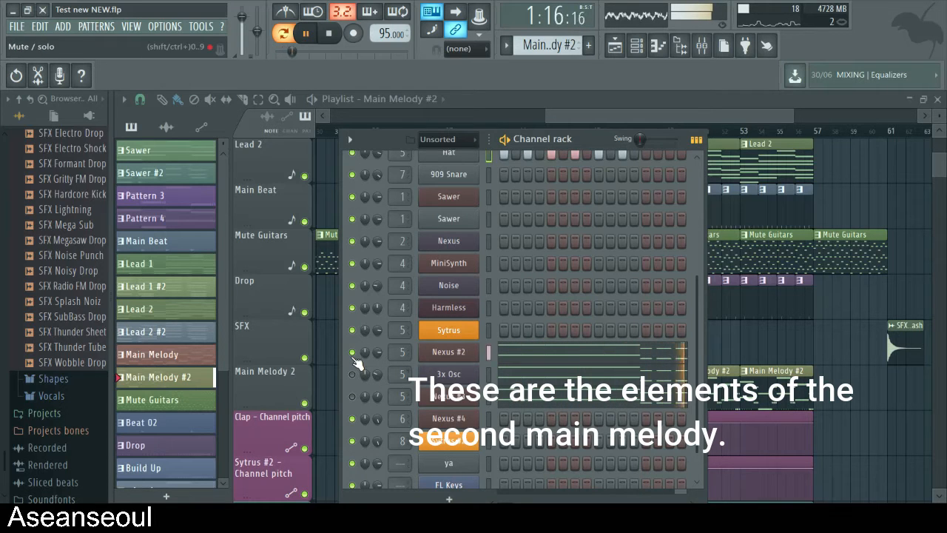
key("space")
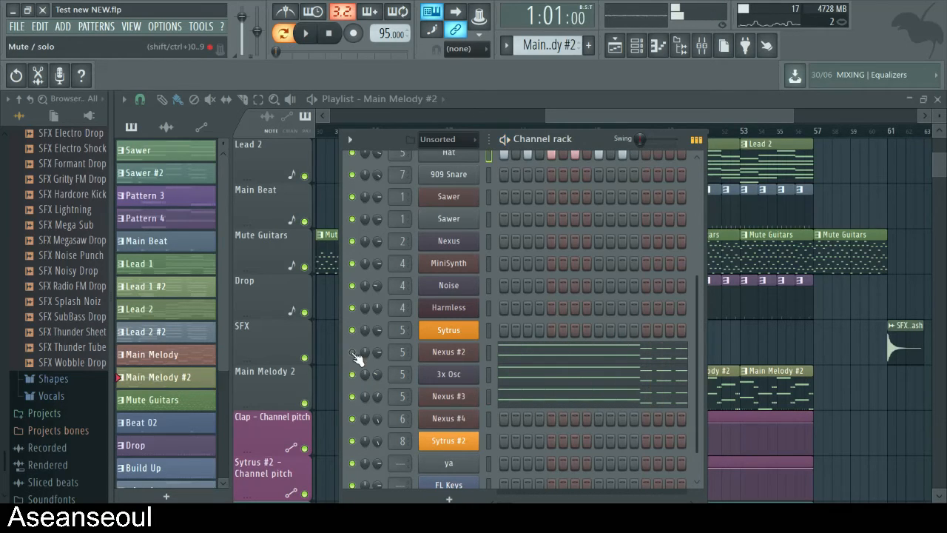
- Return to the playlist and play the song from just before bar 45, skipping ahead to bar 57 and back to bar 47
scroll(592, 297, "up", 4)
scroll(608, 211, "up", 1)
left_click(601, 116)
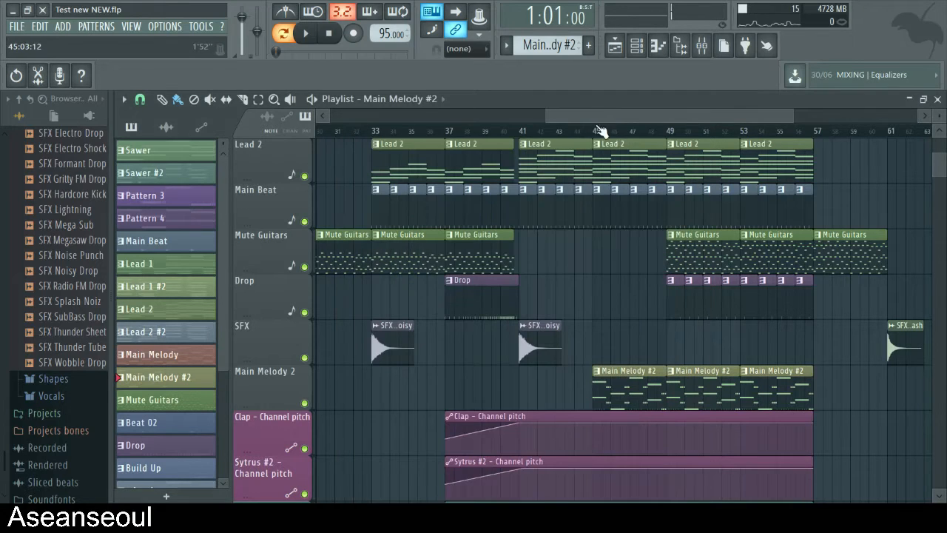
left_click(571, 133)
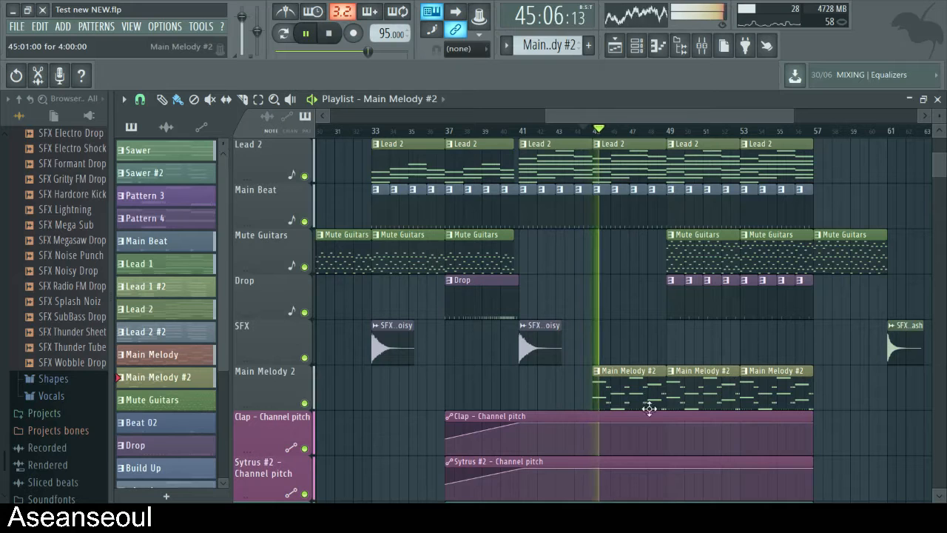
scroll(678, 122, "right", 2)
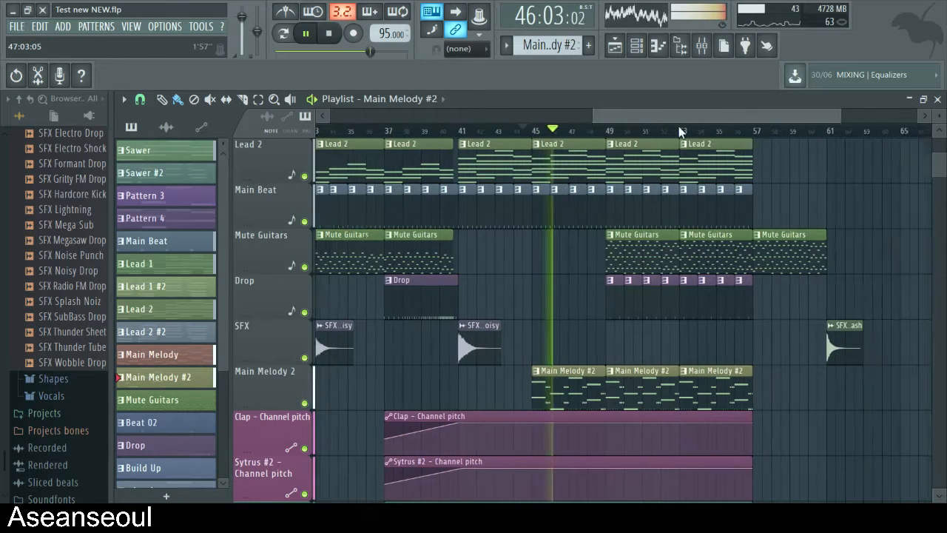
left_click(679, 131)
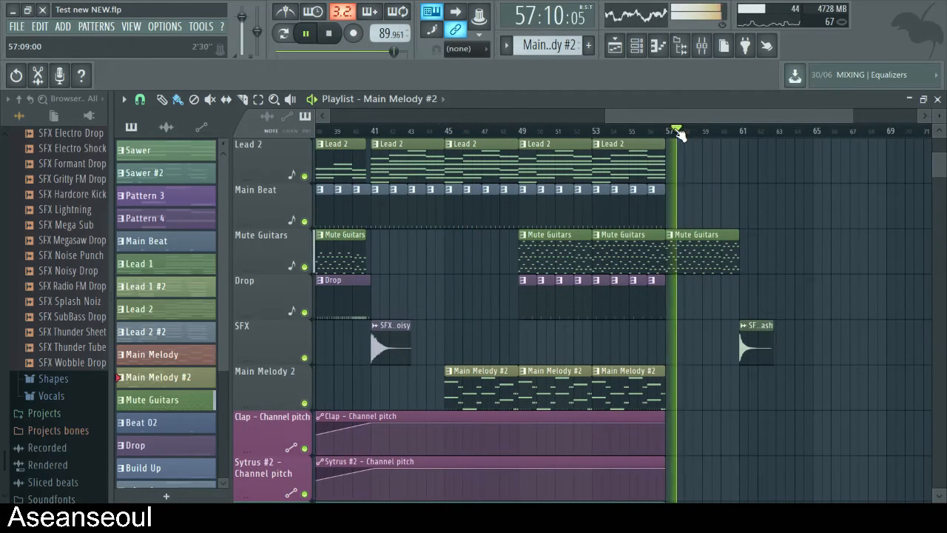
left_click(480, 131)
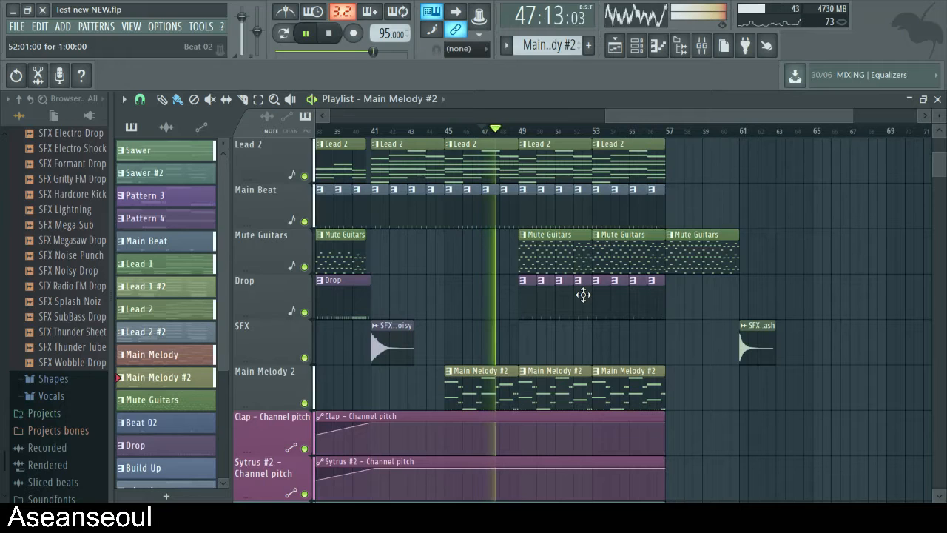
- Look through the automation tracks while the drop plays from bar 47, then stop playback at the Mute Guitars clips
scroll(530, 374, "down", 3)
scroll(530, 374, "down", 4)
scroll(524, 385, "up", 9)
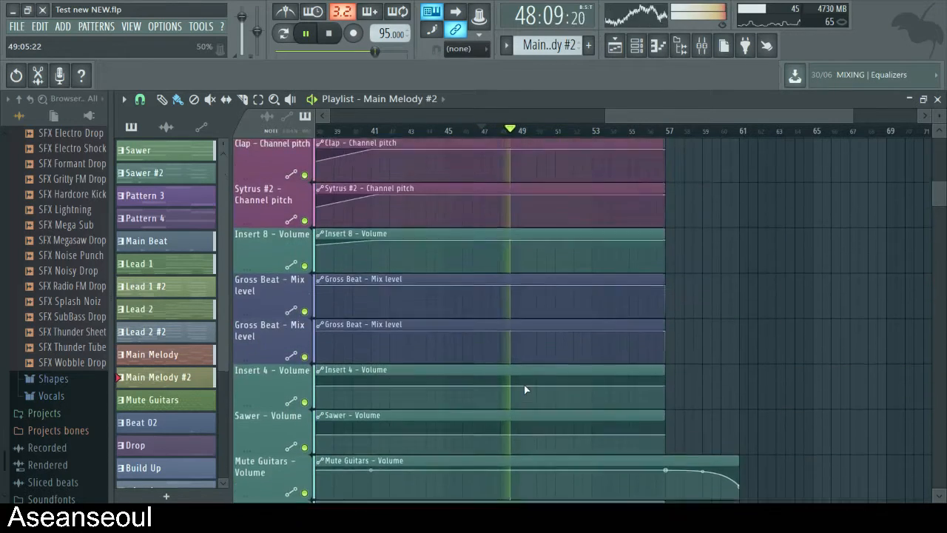
key("space")
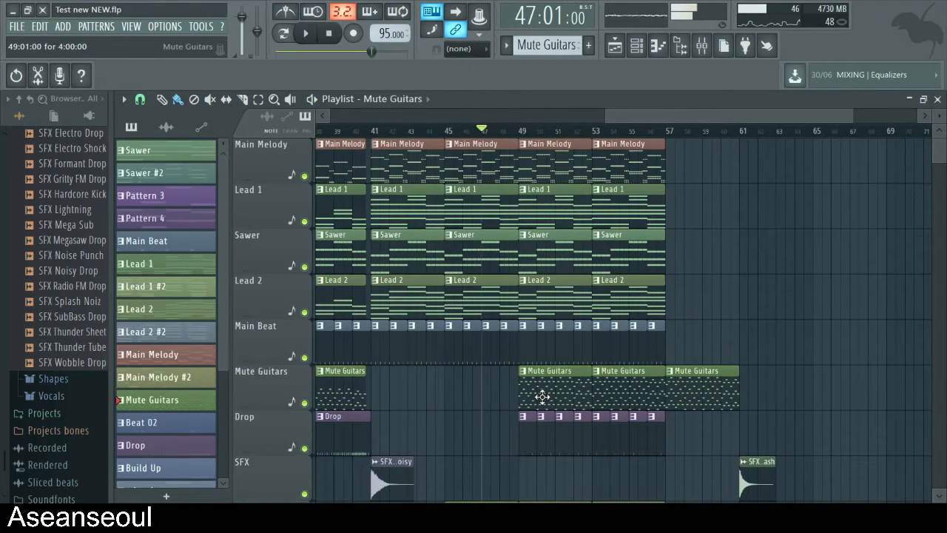
- Play the Mute Guitars pattern in pattern mode while viewing its Nexus #4 notes in the Piano roll, then stop and return to the playlist
left_click(284, 43)
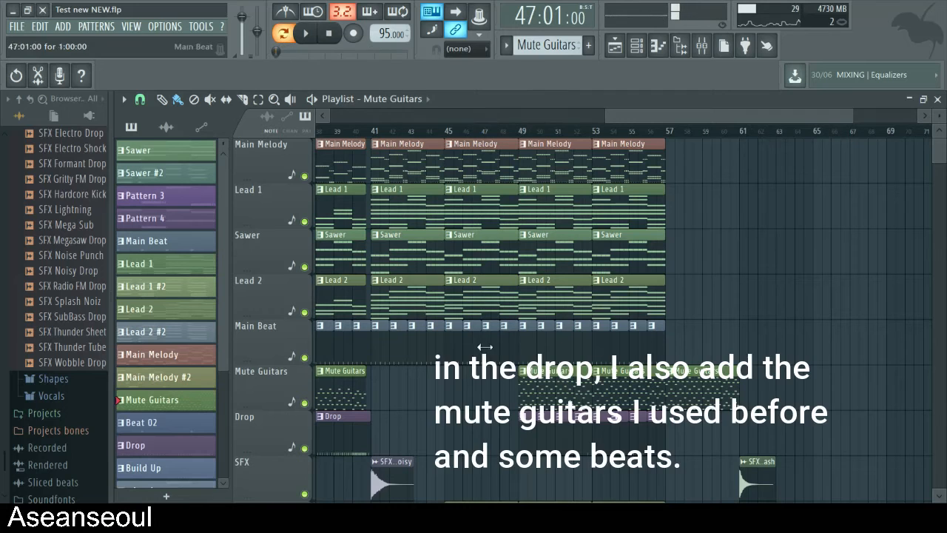
double_click(543, 393)
left_click_drag(537, 117, 240, 178)
scroll(289, 299, "up", 2)
scroll(300, 317, "up", 3)
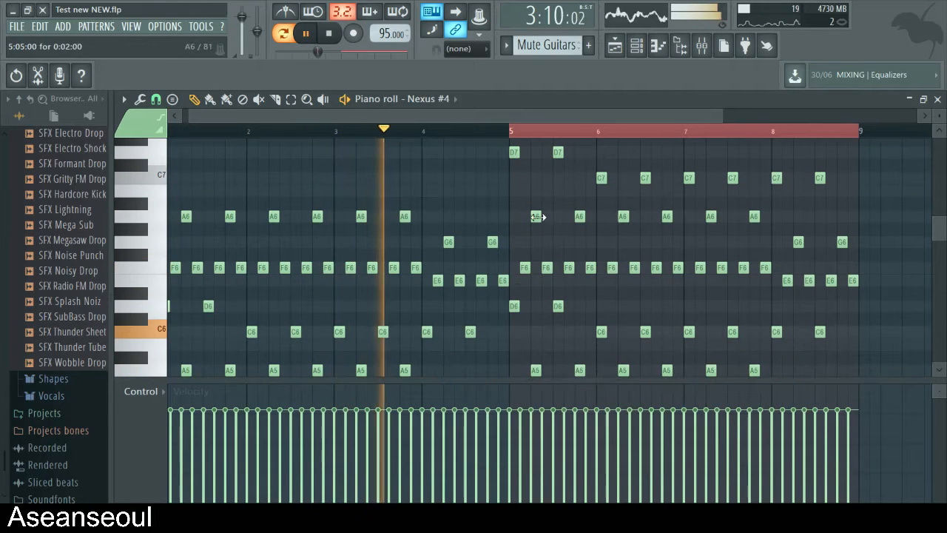
key("space")
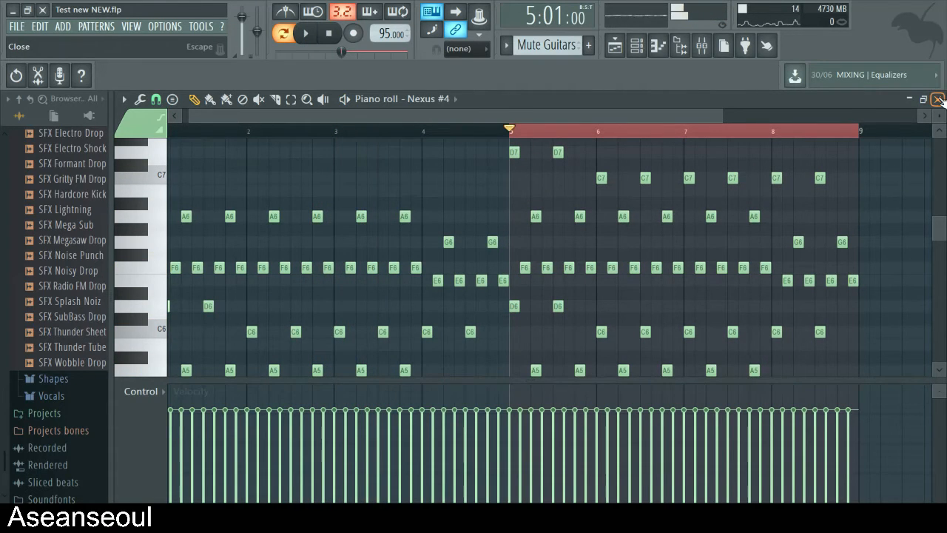
left_click(937, 99)
left_click(643, 119)
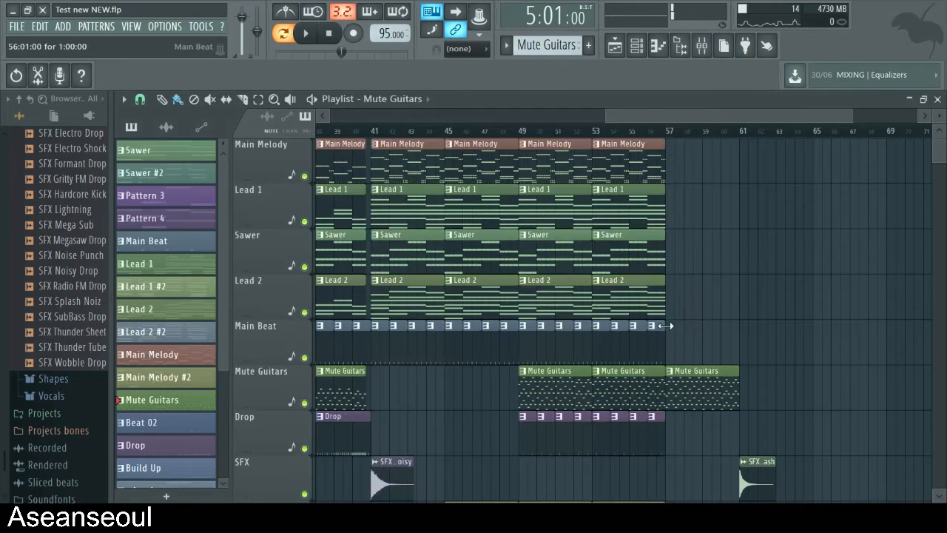
- Reopen the Mute Guitars notes at bar 5, play them from about bar 4 to hear the higher octave, then stop and close the Piano roll
double_click(550, 394)
left_click_drag(534, 116, 412, 138)
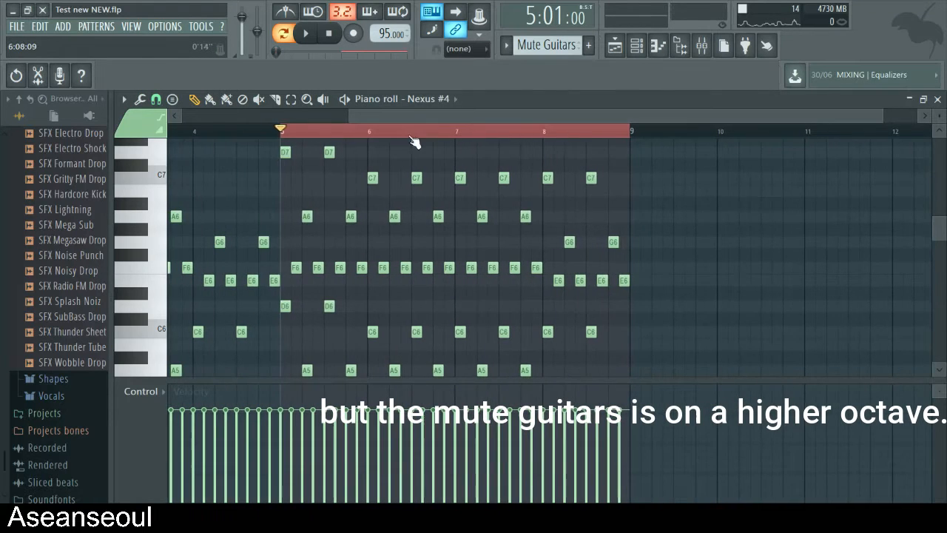
key("space")
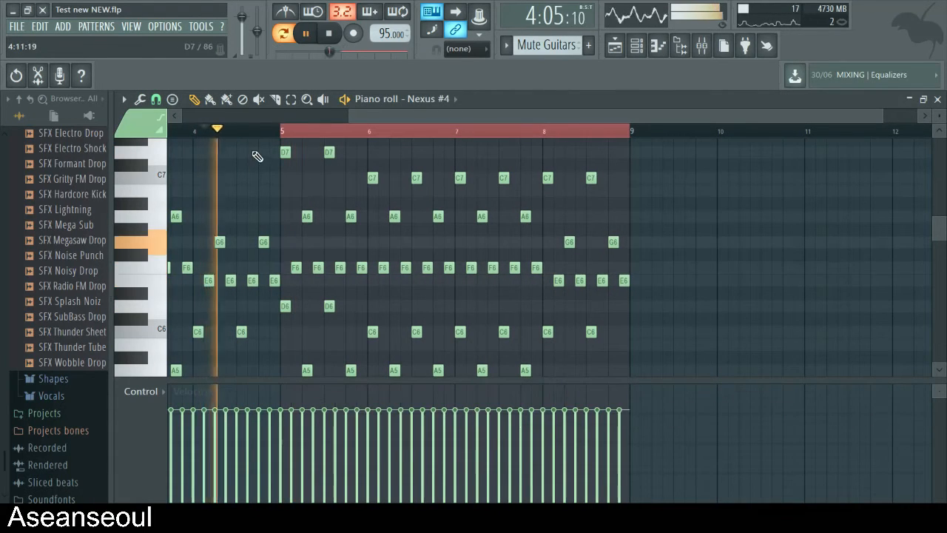
key("space")
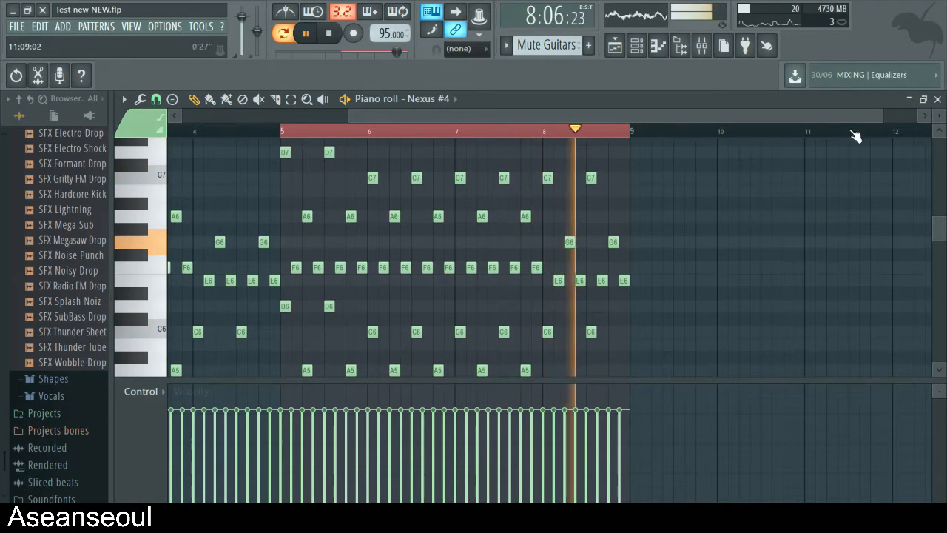
key("space")
left_click(937, 101)
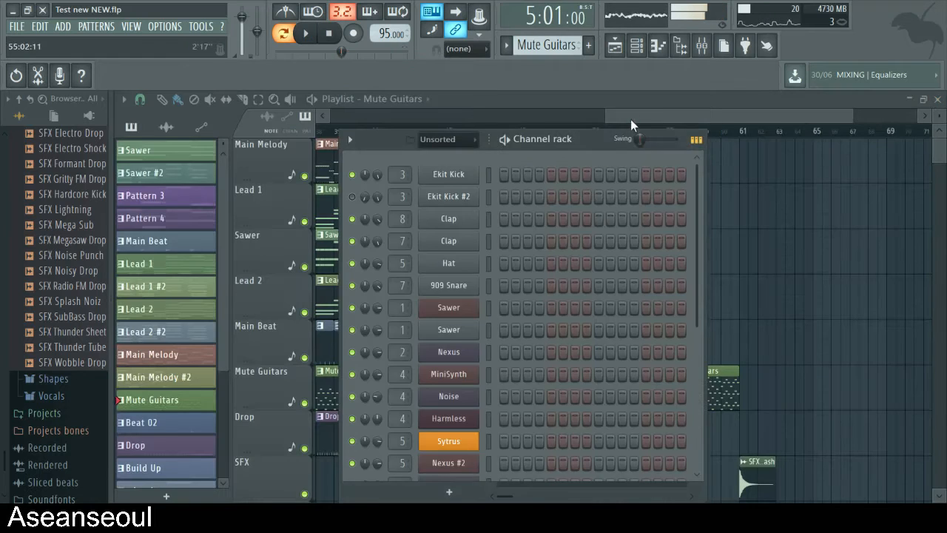
- Play the arrangement in song mode from bar 48 into the Mute Guitars and Drop clips, then stop playback
left_click(630, 119)
key("space")
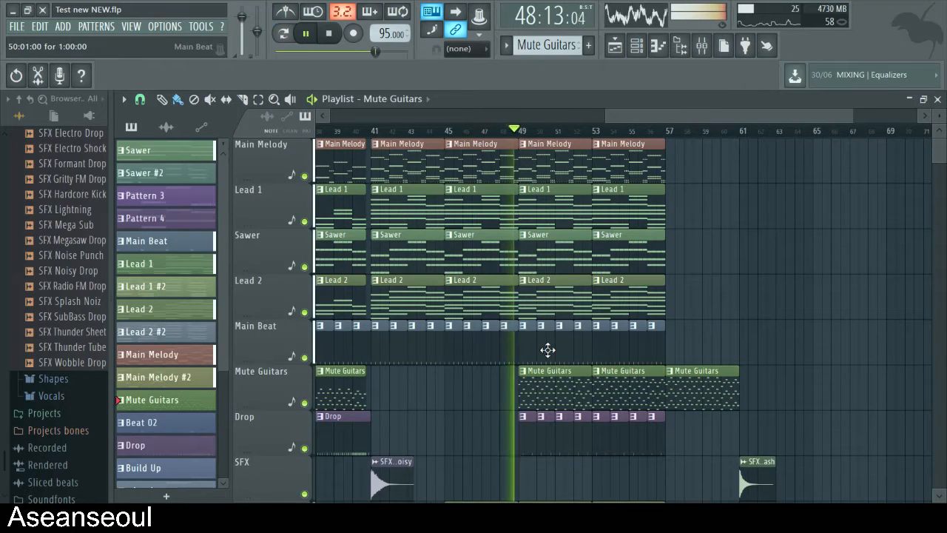
scroll(553, 355, "down", 1)
key("space")
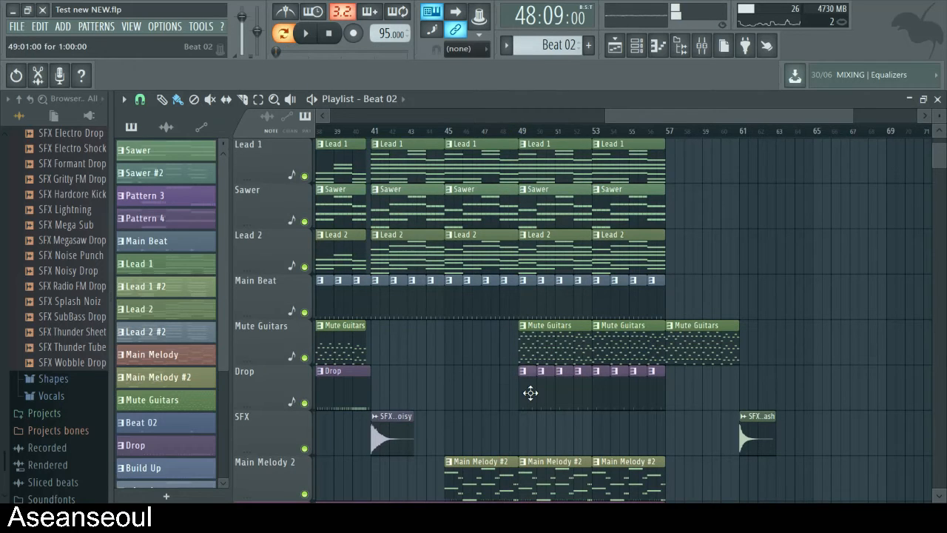
- Open the Beat 02 pattern from the Drop track, audition its 909 Snare beat in the Channel rack, then return to the playlist
double_click(531, 393)
left_click(938, 98)
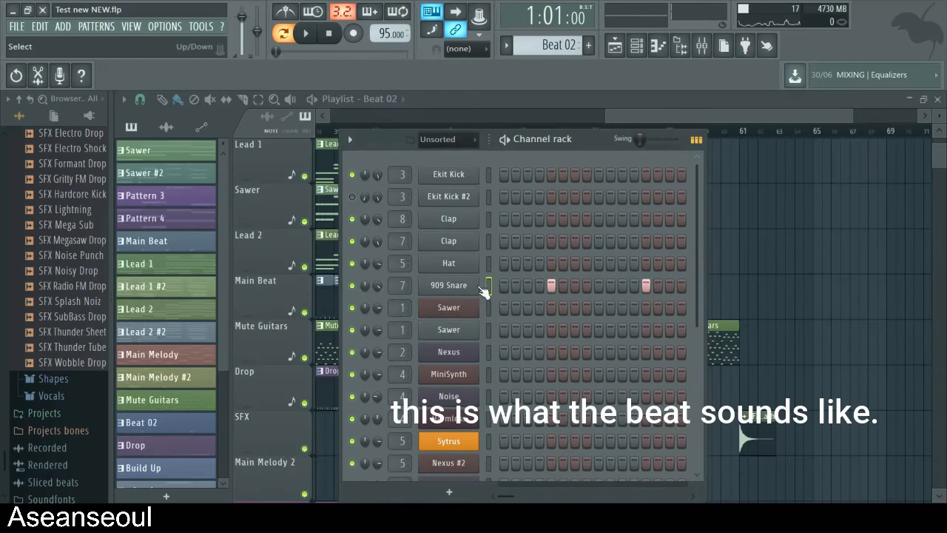
key("space")
left_click(664, 125)
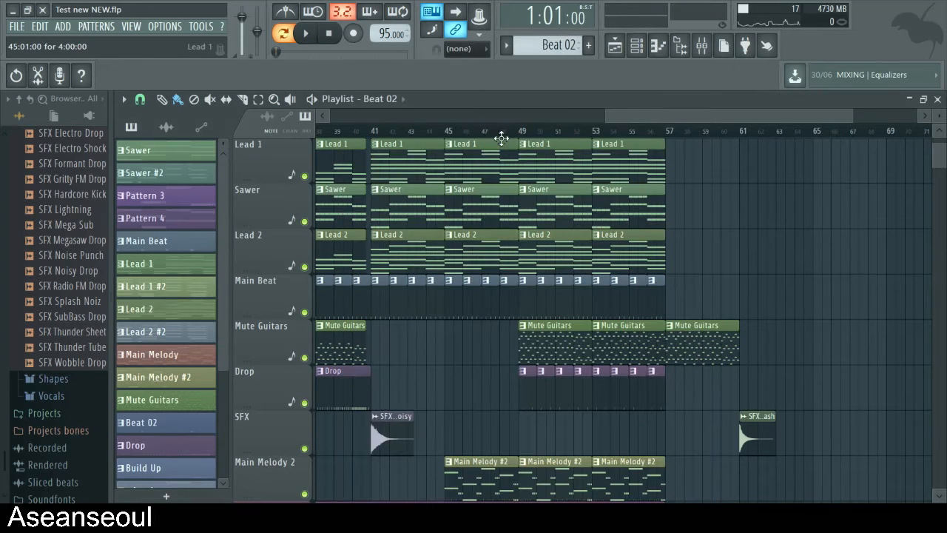
- Play the drop with the added guitars and beat from bar 48 in song mode while looking through the automation tracks
key("space")
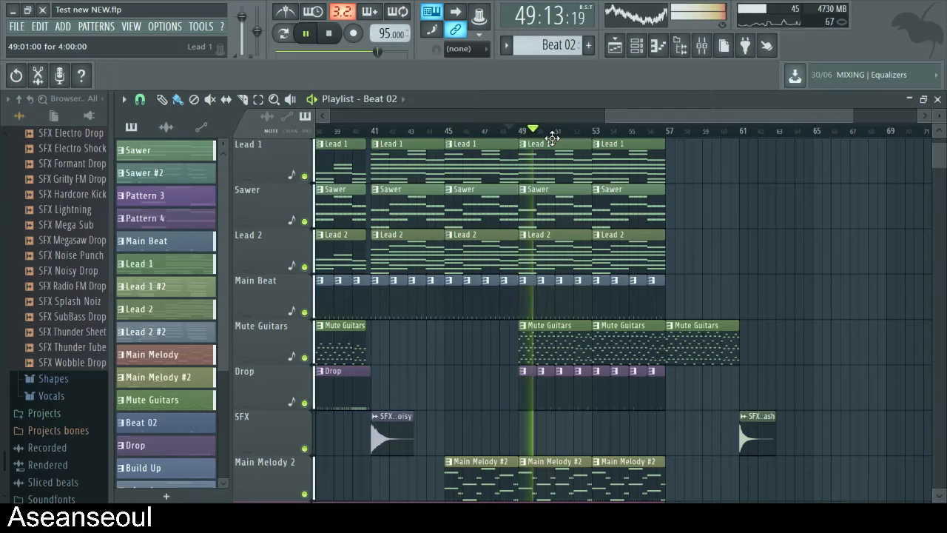
scroll(640, 353, "down", 3)
scroll(641, 353, "down", 9)
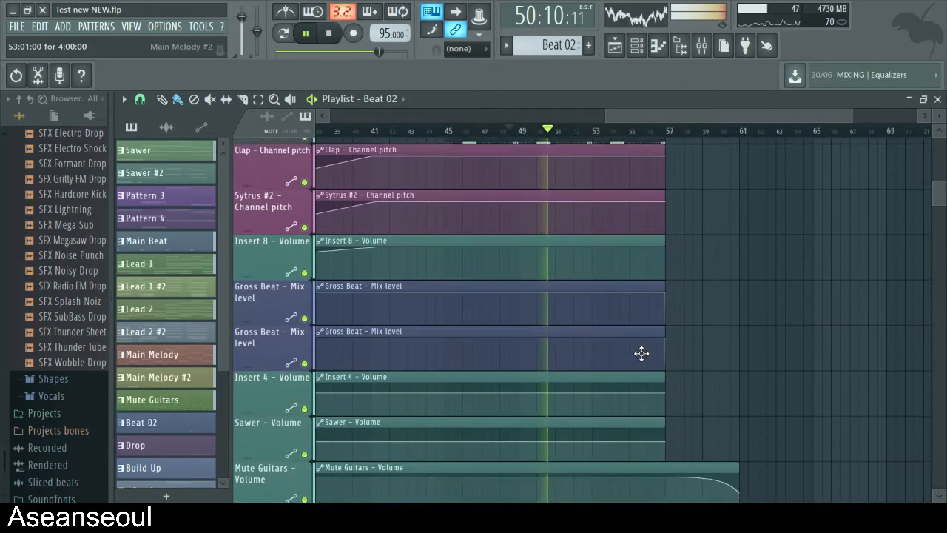
scroll(641, 353, "down", 2)
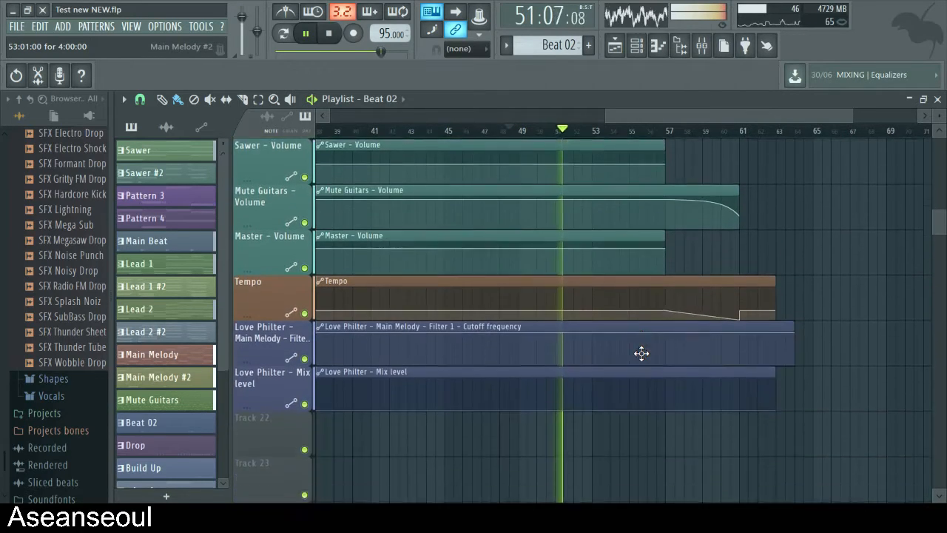
scroll(680, 355, "up", 15)
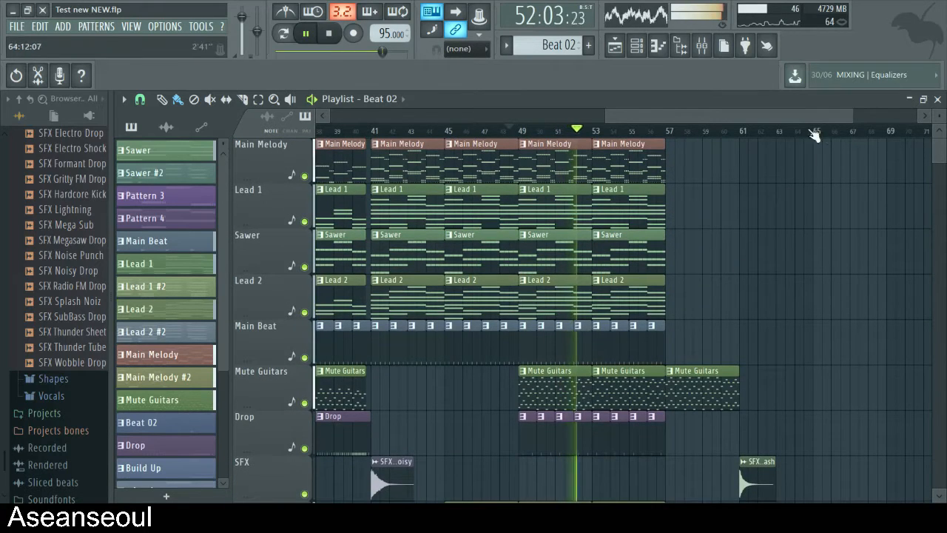
- Let the drop play out, stop at bar 57, and briefly audition the closing Mute Guitars clip
left_click_drag(676, 117, 697, 118)
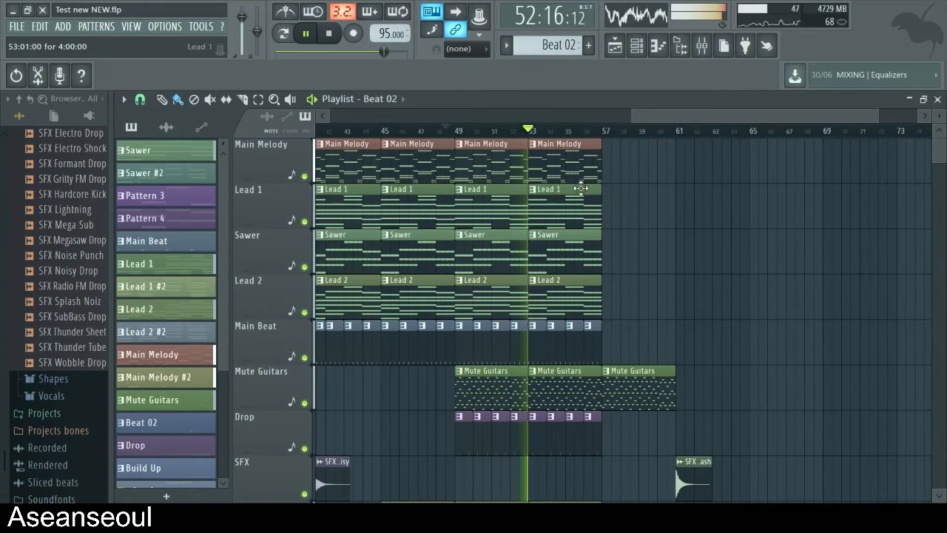
key("space")
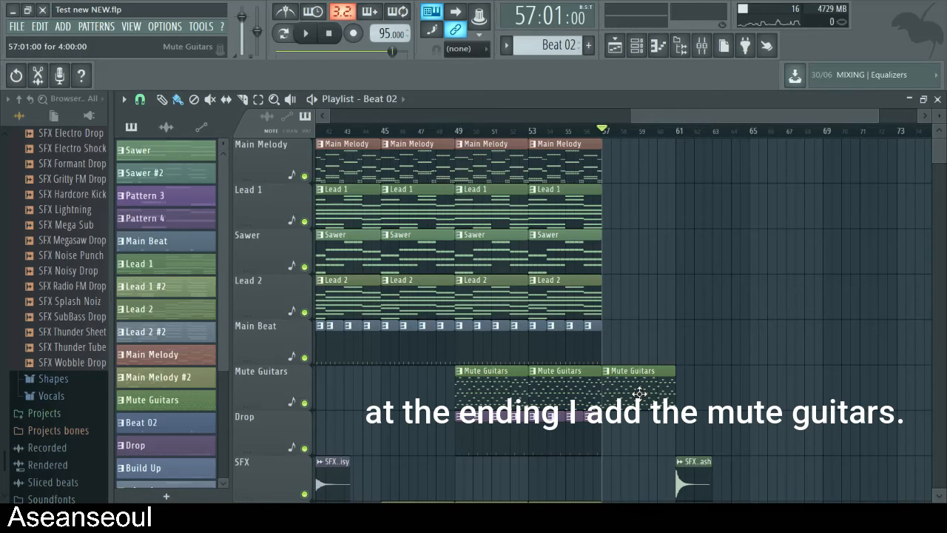
scroll(640, 393, "down", 2)
key("space")
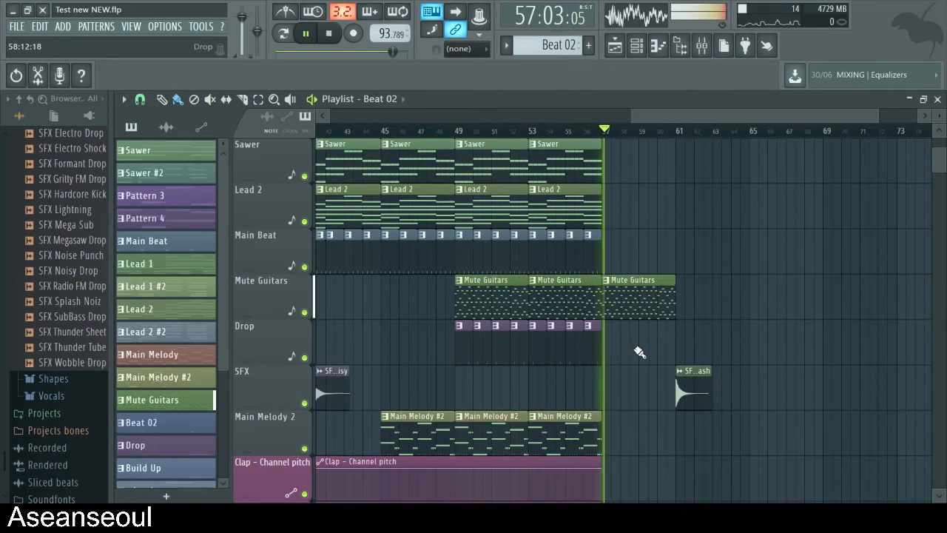
key("space")
- Examine the Mute Guitars volume and Tempo automation over bars 57 to 61, playing the ending from bar 57 and stopping it around bar 61
scroll(653, 353, "down", 9)
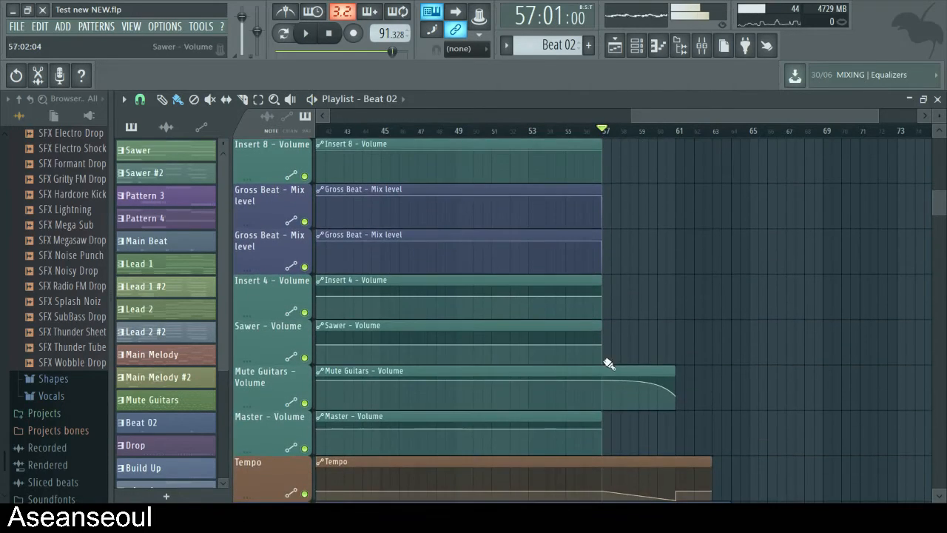
scroll(701, 381, "down", 2)
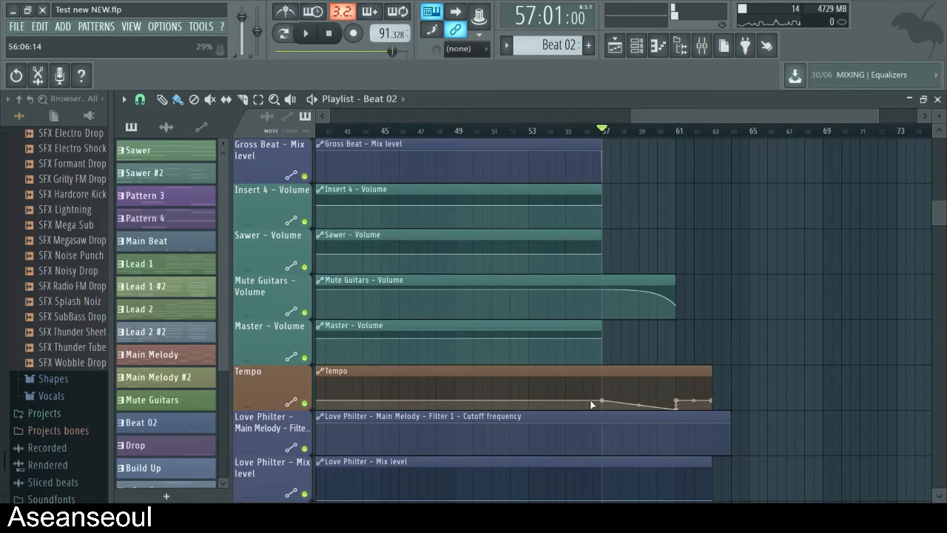
scroll(645, 314, "up", 3)
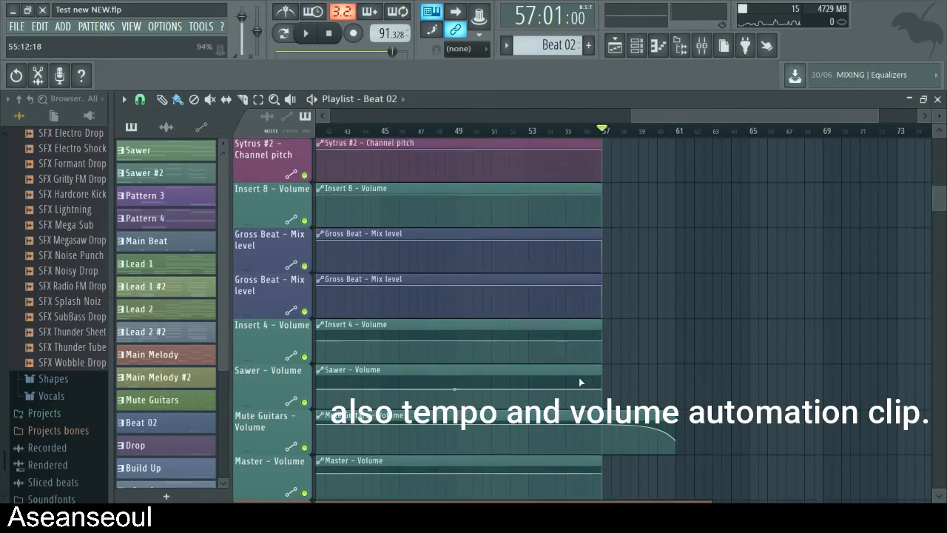
scroll(688, 444, "up", 10)
key("space")
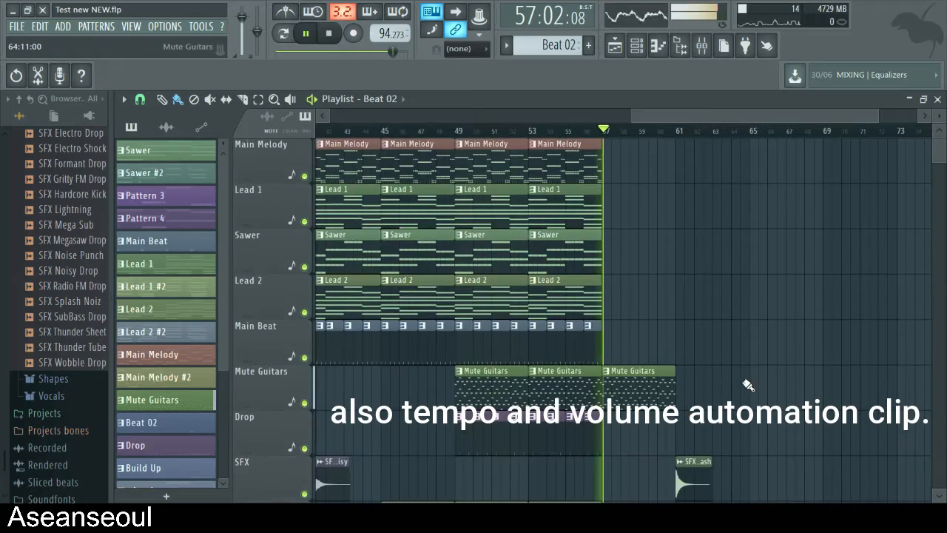
scroll(740, 381, "down", 15)
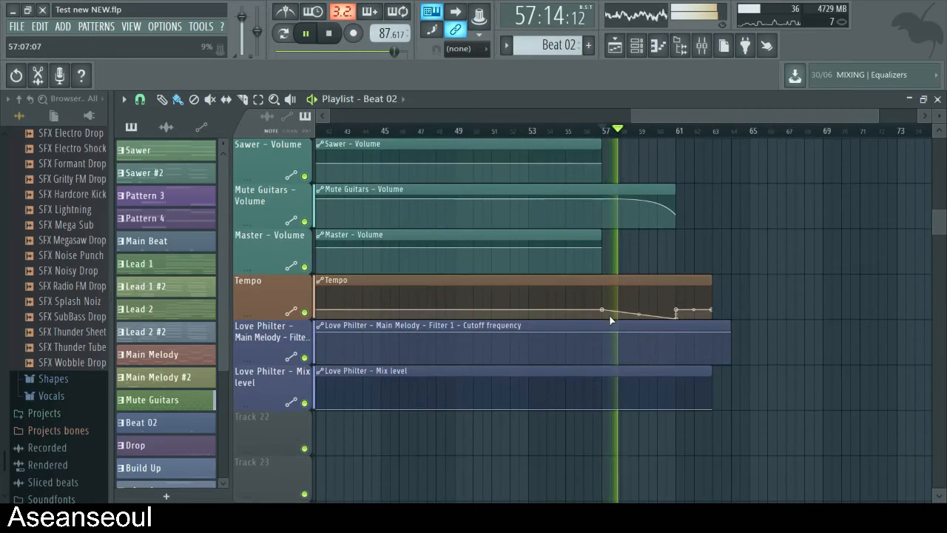
scroll(729, 275, "up", 4)
scroll(729, 275, "up", 6)
scroll(729, 275, "down", 12)
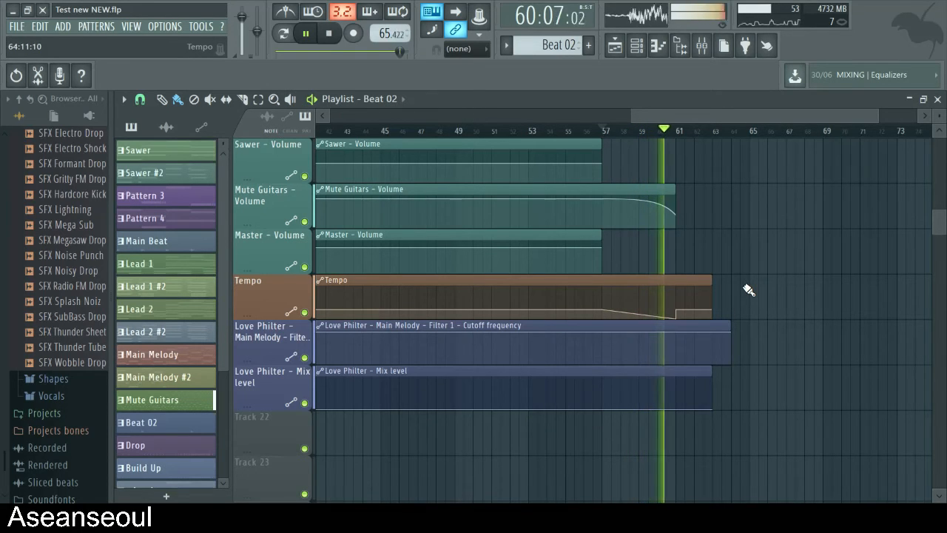
scroll(701, 304, "up", 8)
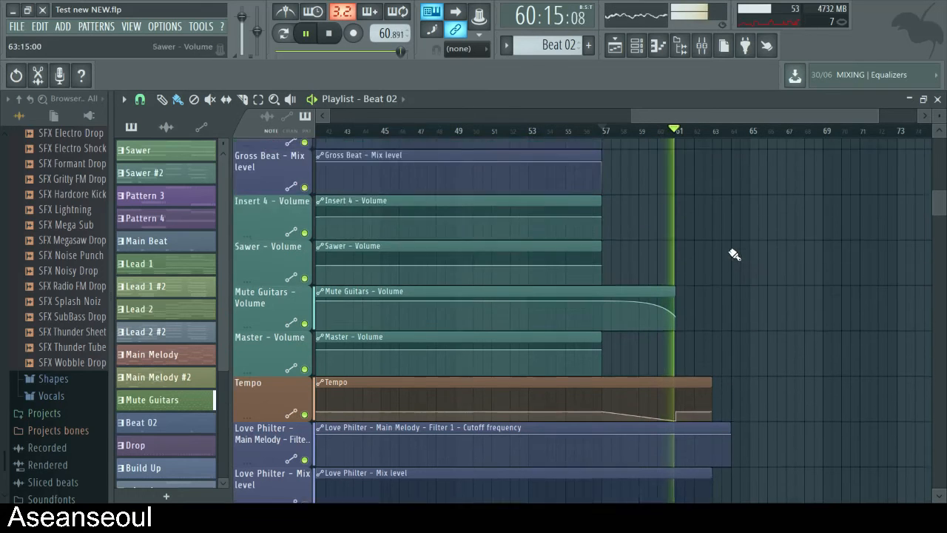
key("space")
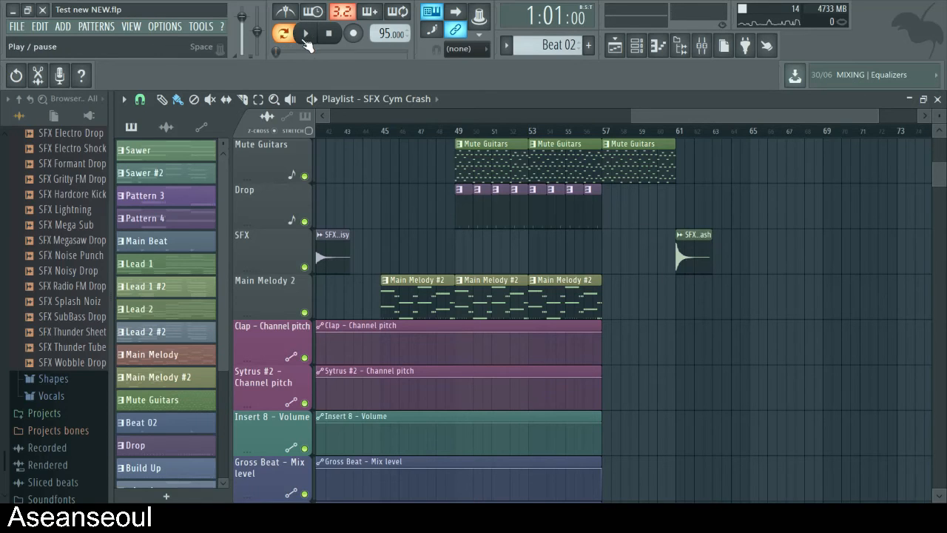
- Solo the SFX track, audition the SFX Cym Crash clip at bar 61, stop playback and restore all tracks
left_click(305, 266, "ctrl")
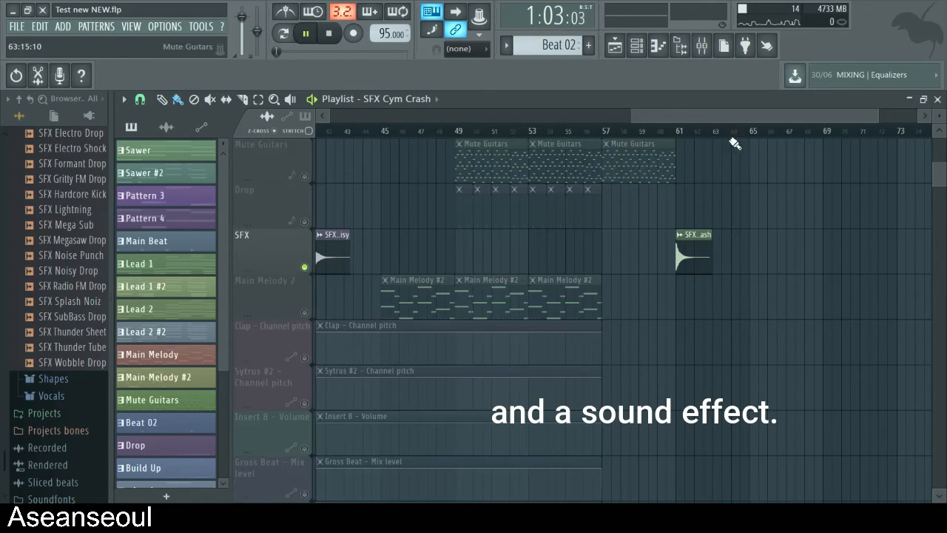
key("space")
- Play the complete ending from bar 57 past the bar 61 crash while following the volume, Tempo and Love Philter automation tracks
key("space")
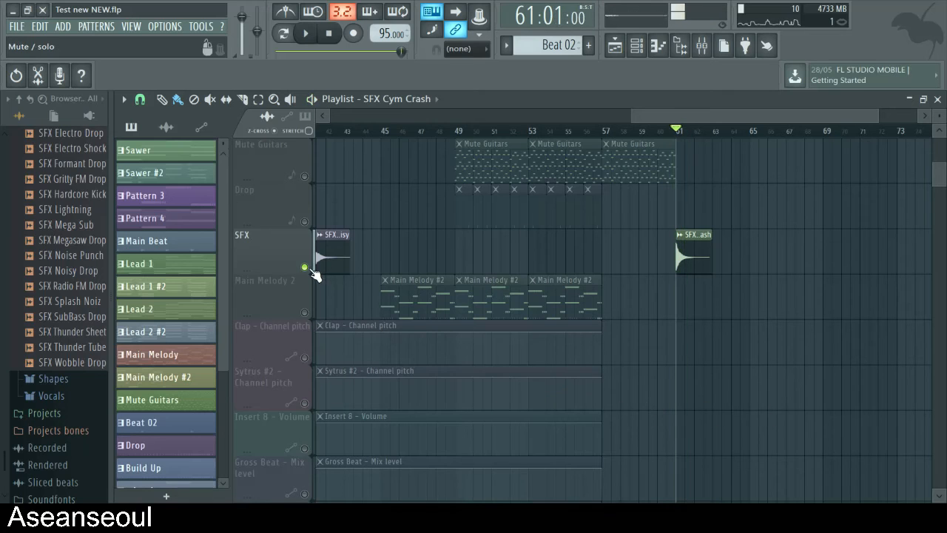
left_click(305, 267, "ctrl")
left_click(614, 136)
key("space")
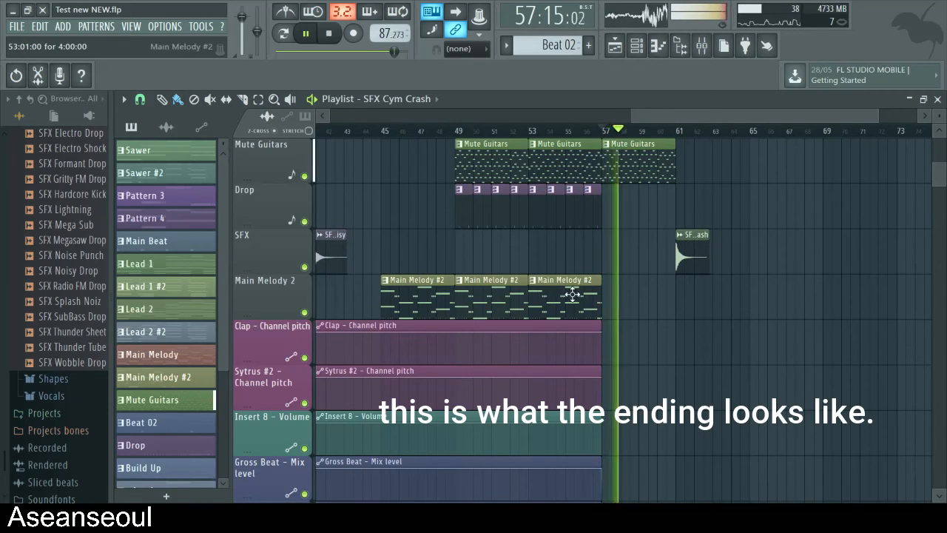
scroll(573, 292, "down", 6)
scroll(583, 300, "down", 2)
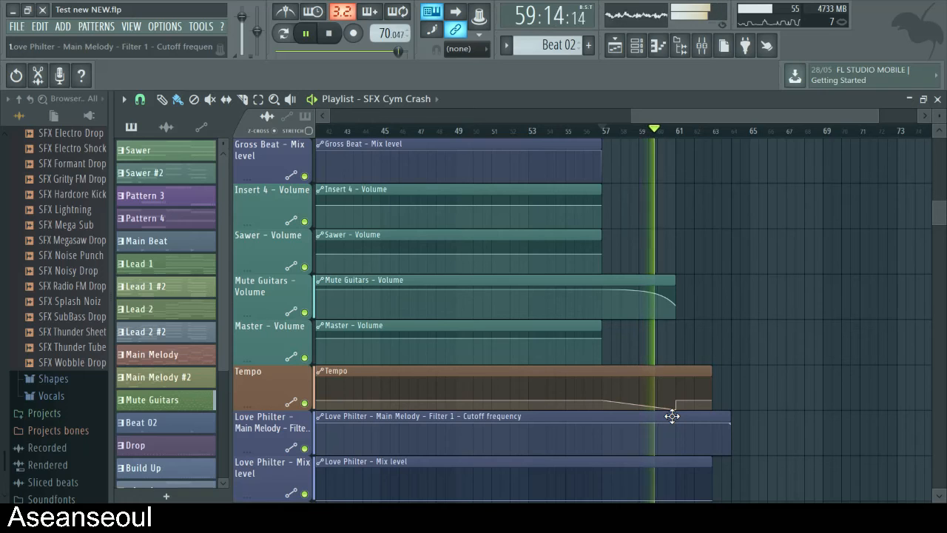
scroll(806, 394, "down", 2)
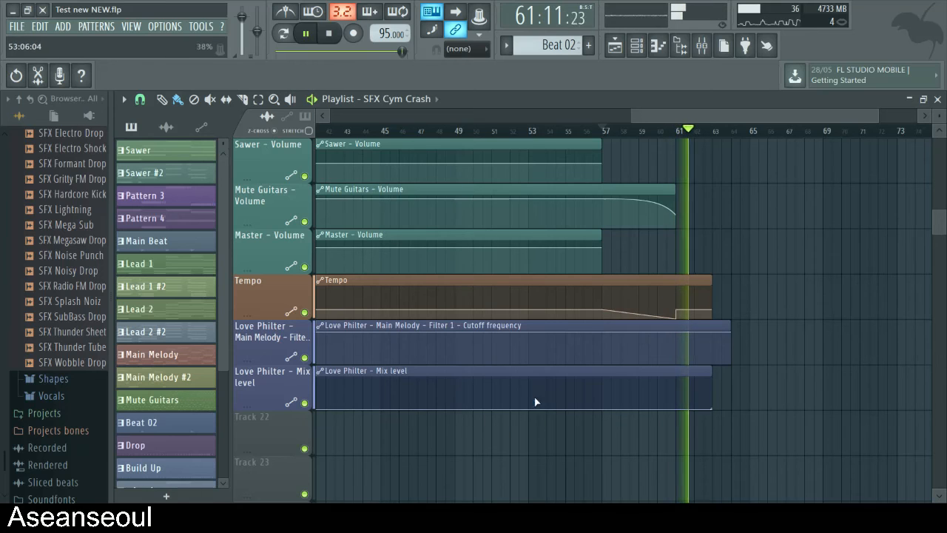
scroll(810, 348, "up", 6)
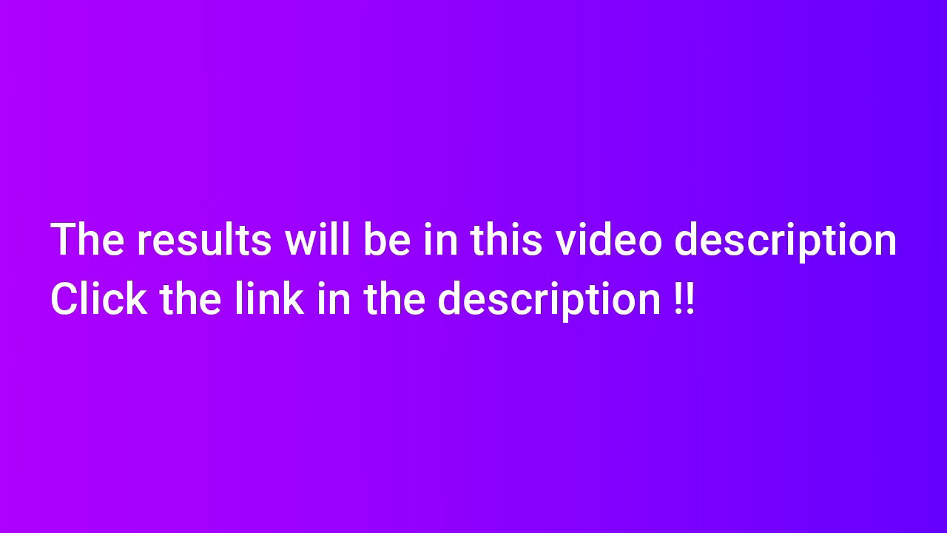